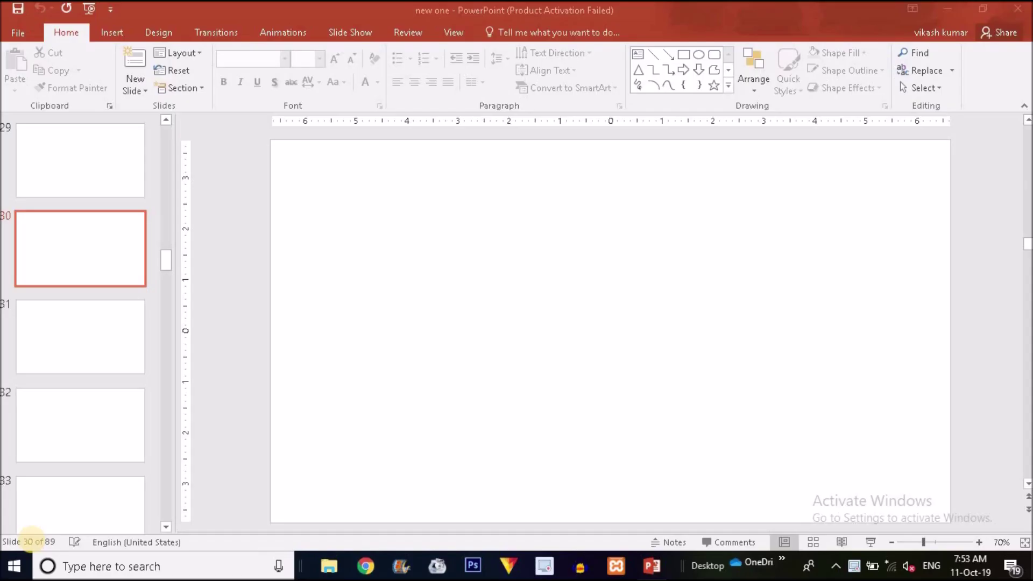
Pick the Round Same Side Corner Rectangle from the Insert shapes gallery for slide 30.
click(114, 33)
click(114, 33)
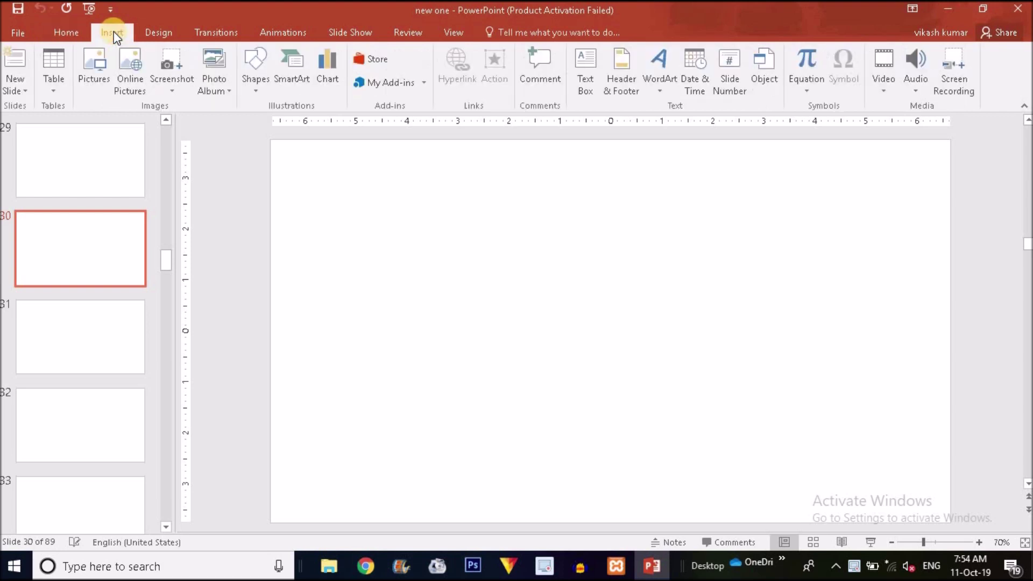
click(253, 64)
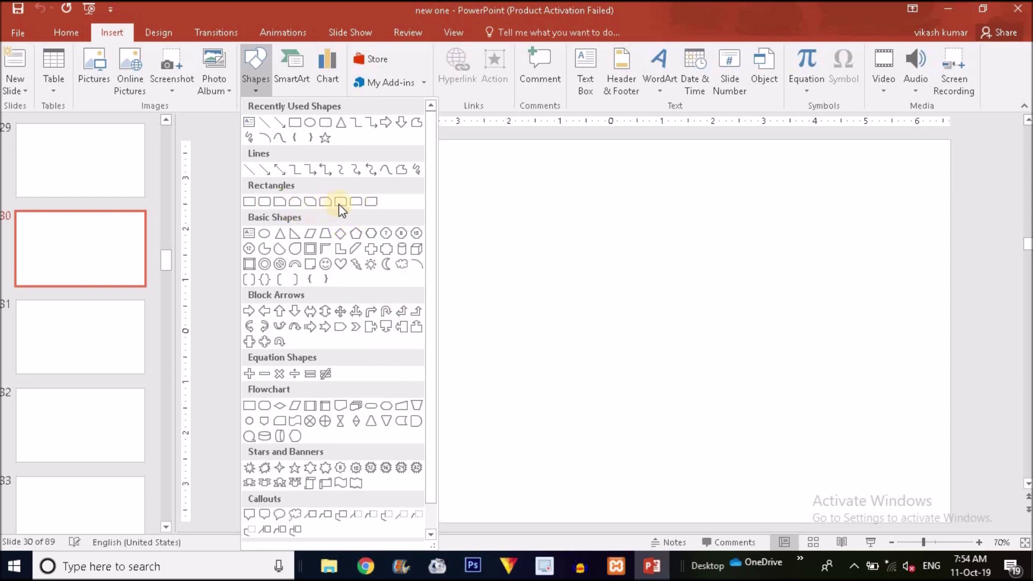
click(360, 202)
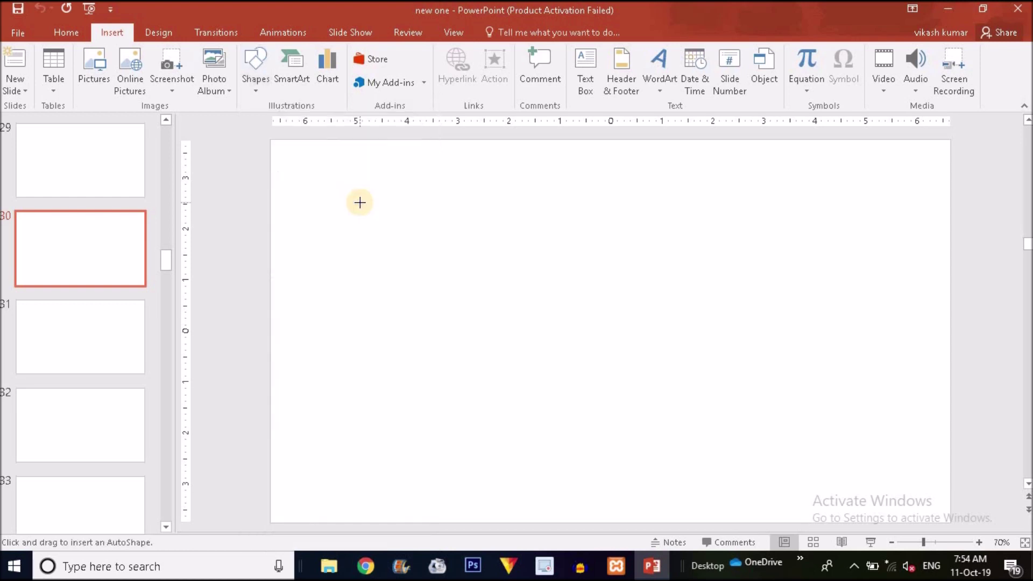
Draw a blue rounded-top rectangle on the slide's left half and resize it into a shorter, narrower bar.
drag(454, 249, 607, 319)
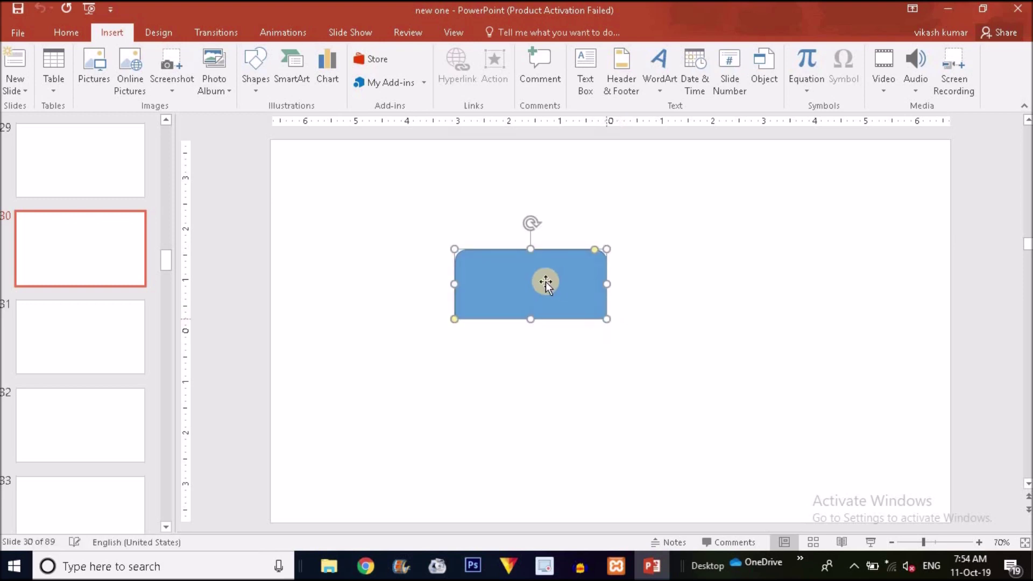
mouse_move(545, 281)
mouse_down()
mouse_move(501, 269)
mouse_move(513, 270)
mouse_move(528, 241)
mouse_up()
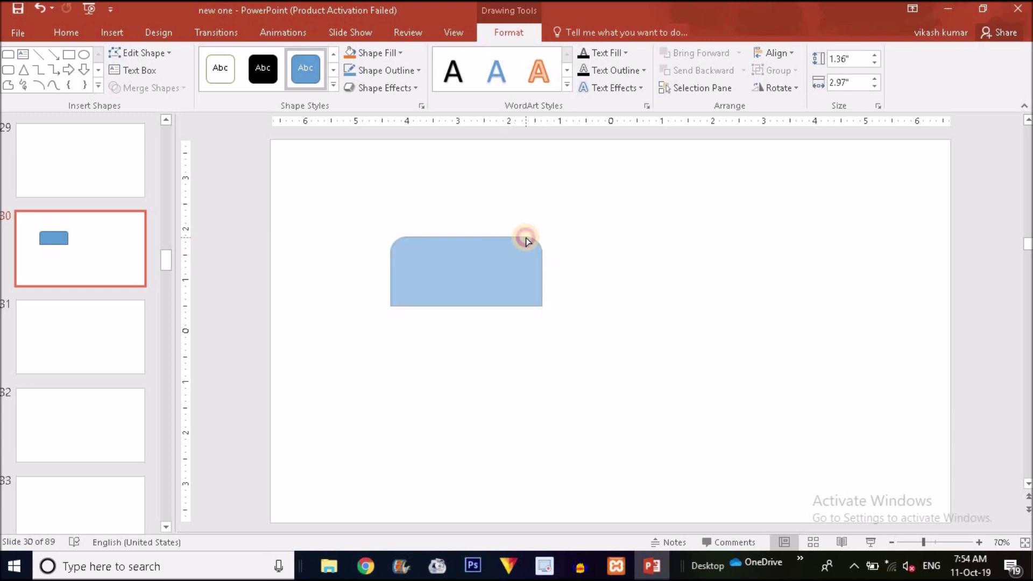
drag(542, 272, 582, 275)
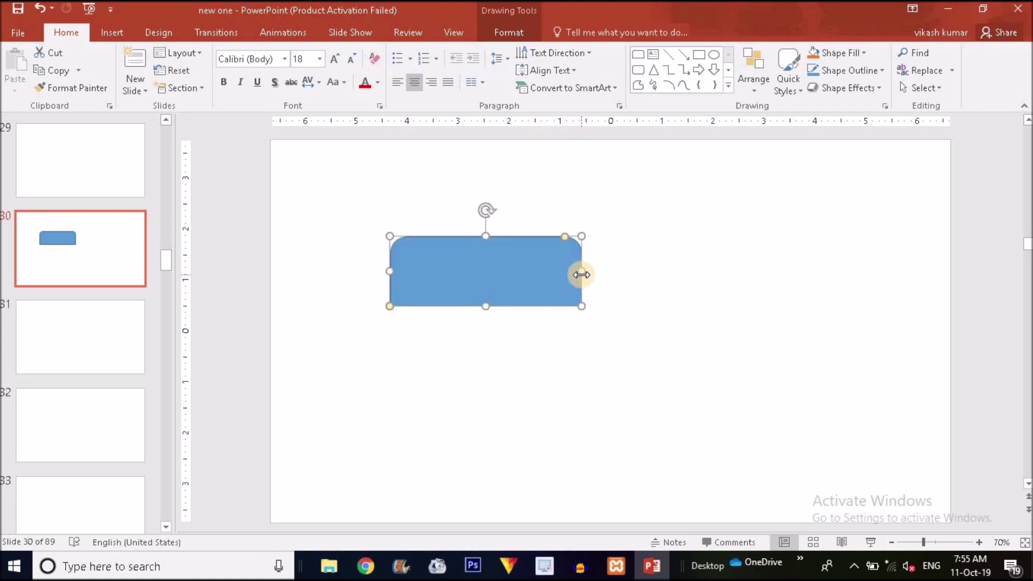
drag(485, 307, 485, 294)
drag(585, 264, 560, 266)
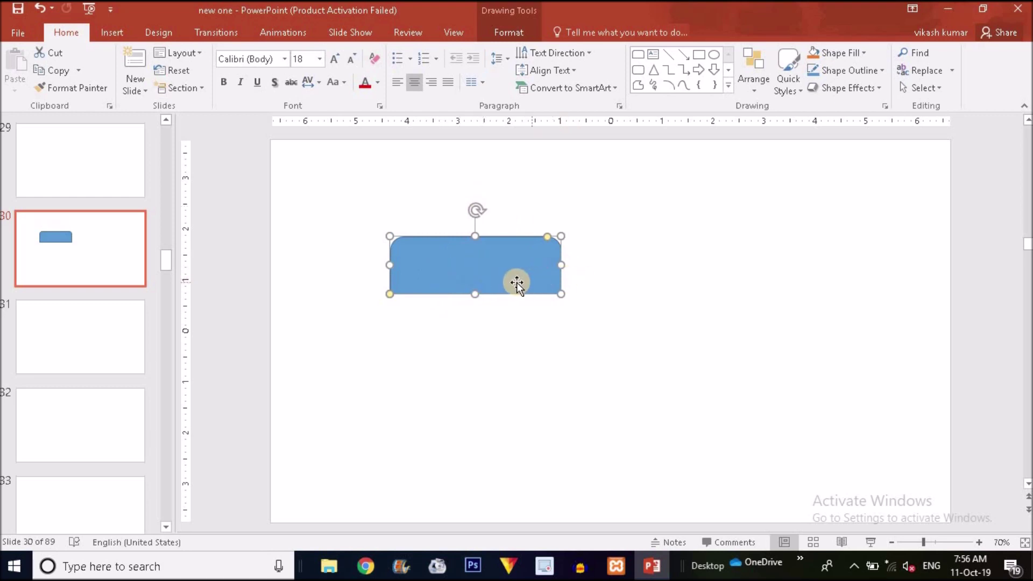
click(115, 31)
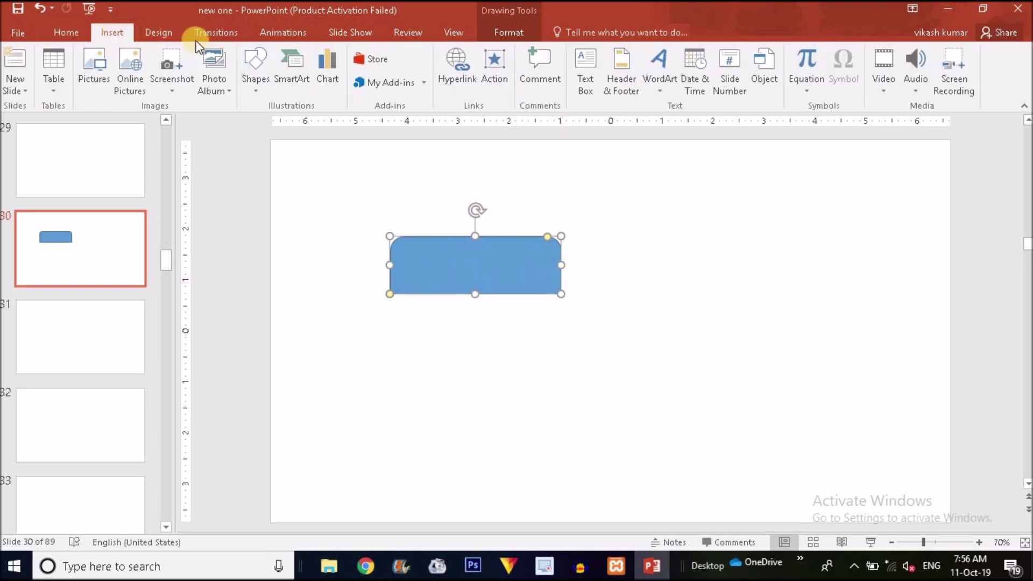
Draw a right triangle under the rounded rectangle, narrowed to the rectangle's width.
click(252, 76)
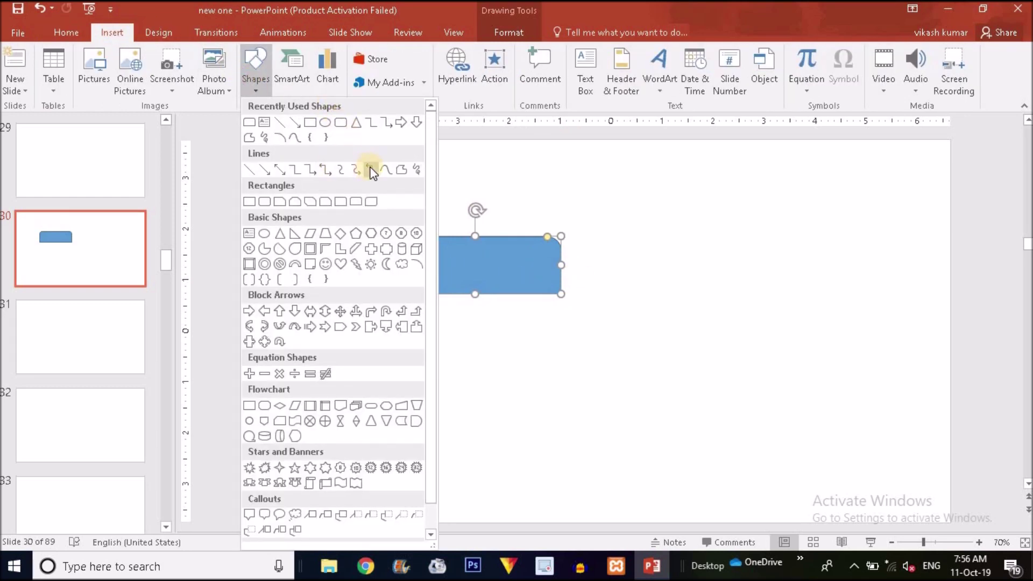
click(295, 233)
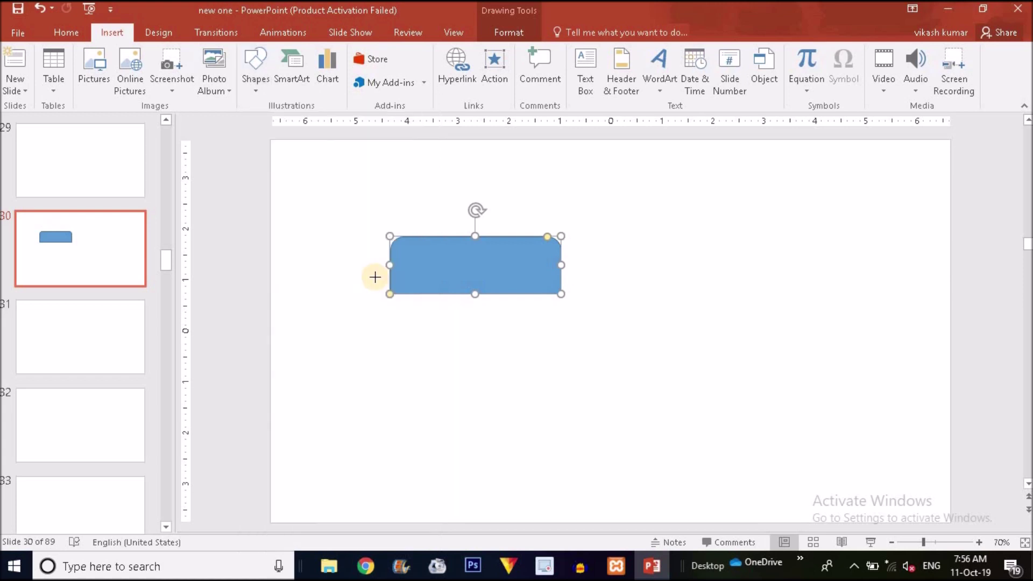
drag(382, 328, 582, 375)
drag(446, 361, 458, 327)
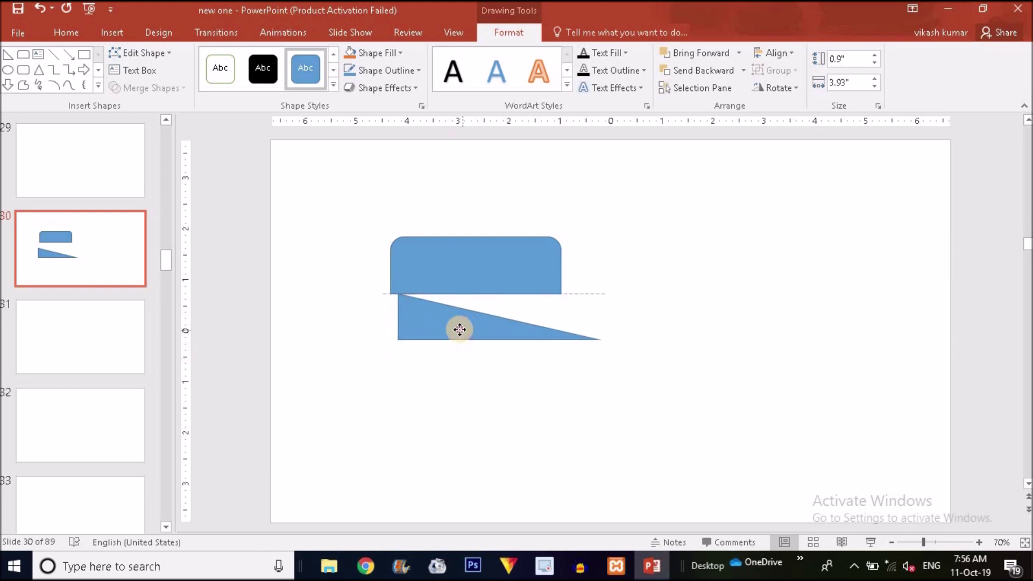
drag(591, 314, 562, 313)
Set No Outline on both the rounded rectangle and the triangle.
click(502, 263)
click(380, 70)
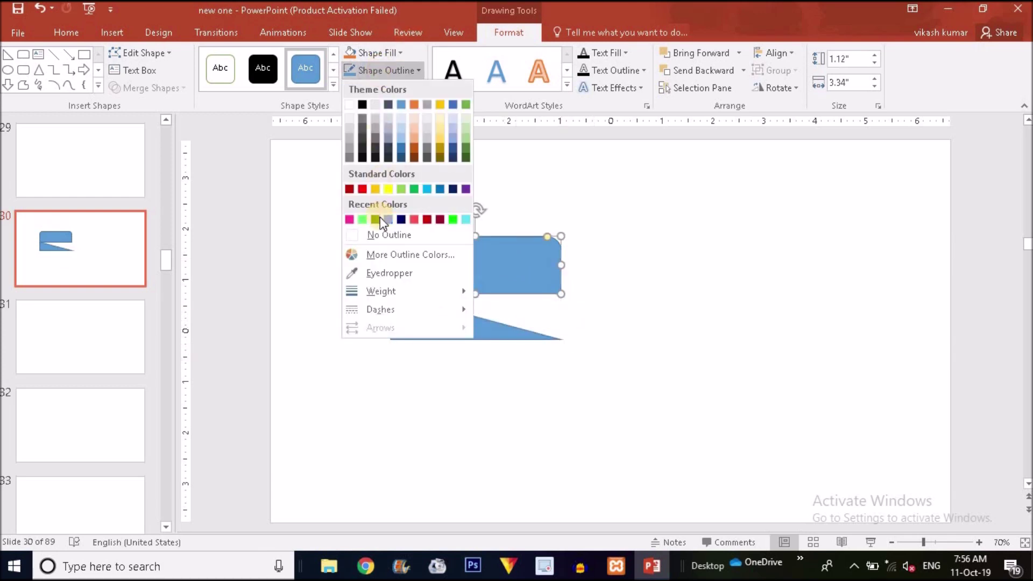
click(379, 230)
click(432, 325)
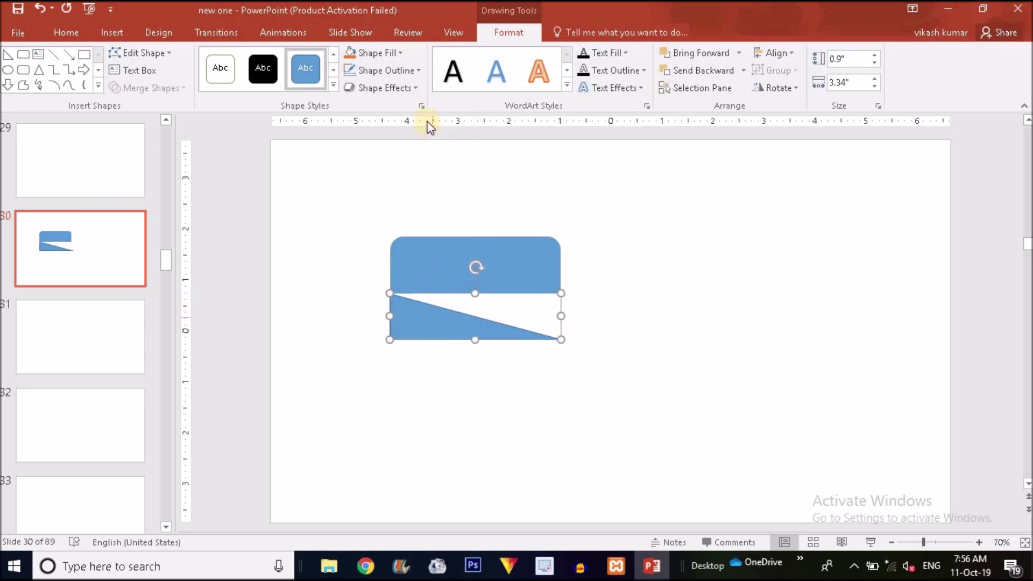
click(393, 70)
click(396, 233)
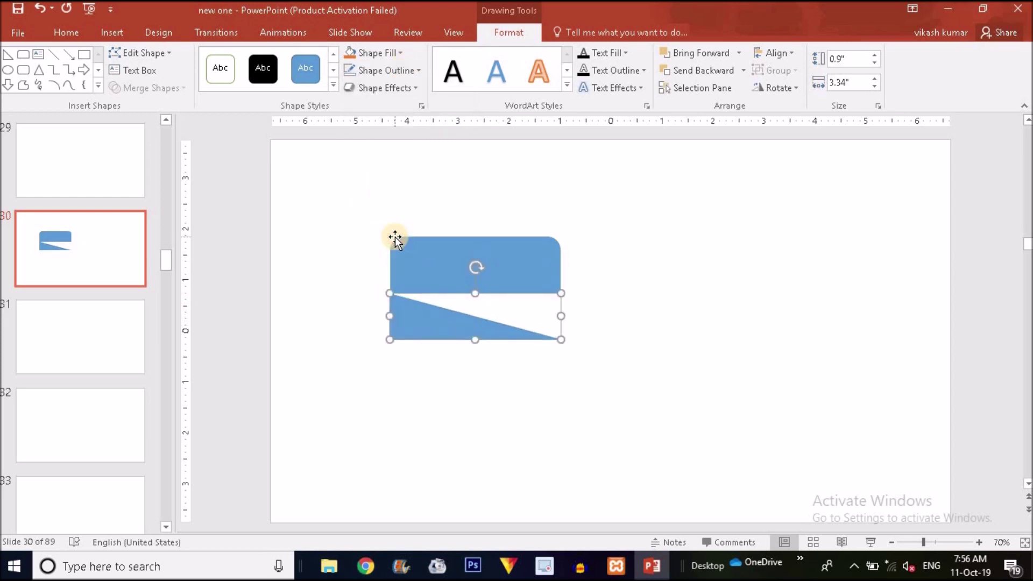
Flip the triangle horizontally and vertically, then reposition and shorten it.
click(789, 90)
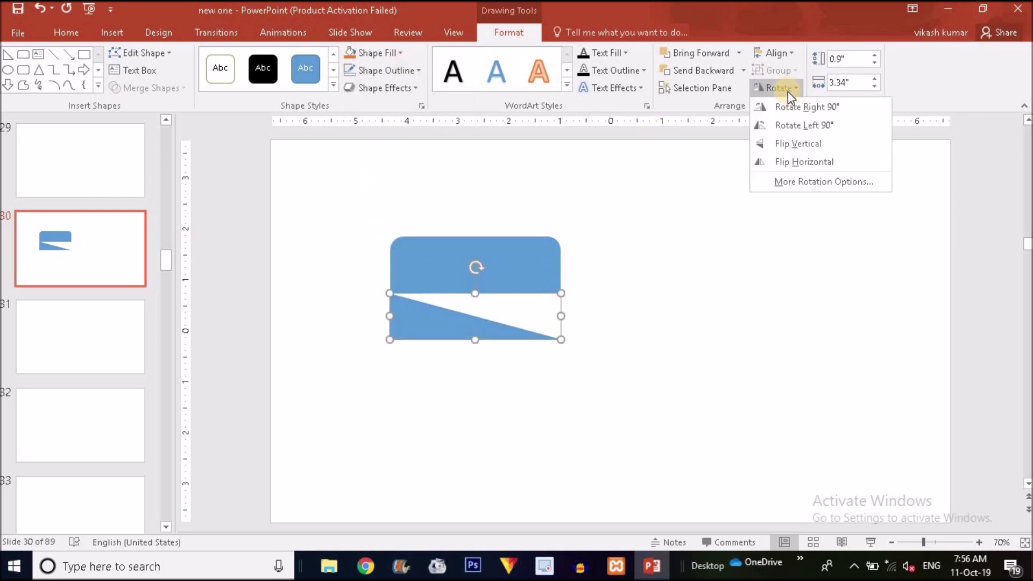
click(793, 162)
click(788, 91)
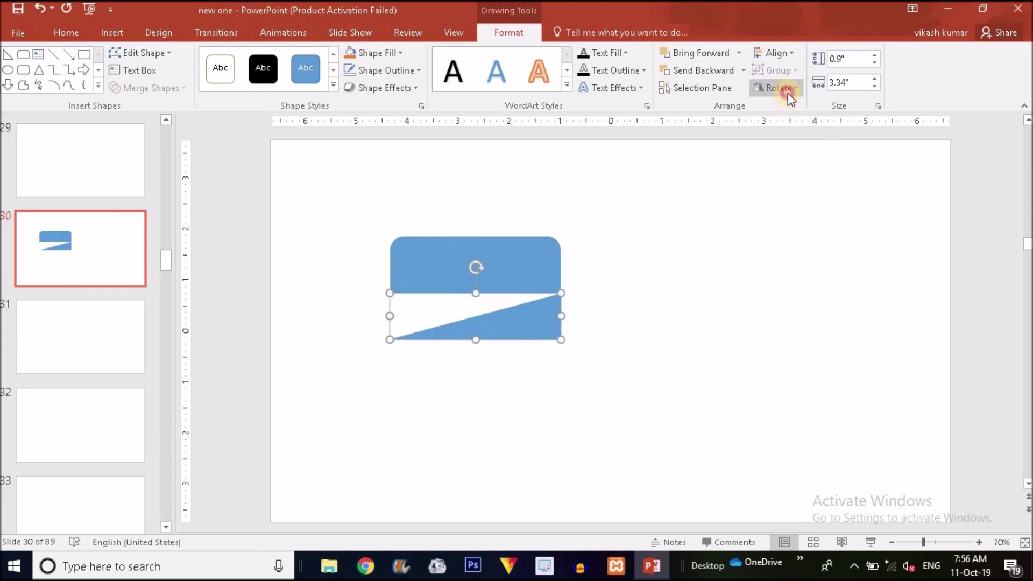
click(799, 142)
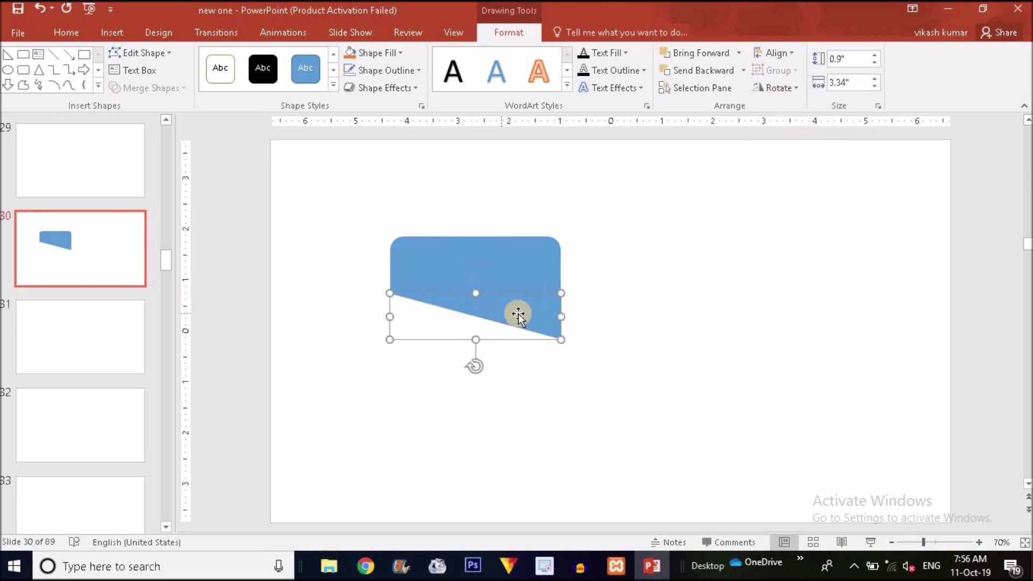
drag(516, 312, 517, 346)
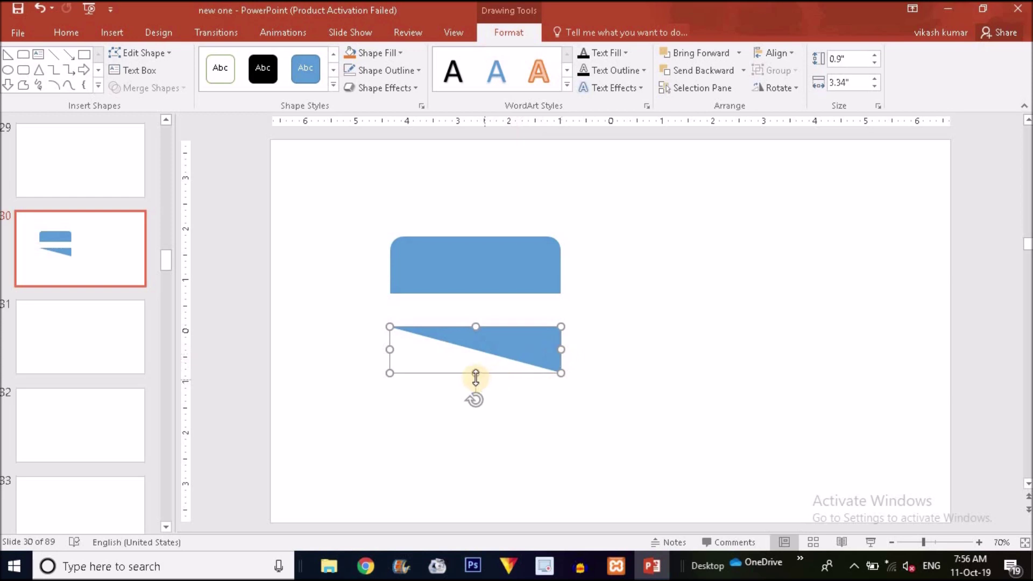
mouse_move(476, 372)
mouse_down()
mouse_move(476, 347)
mouse_move(512, 306)
mouse_move(512, 324)
mouse_up()
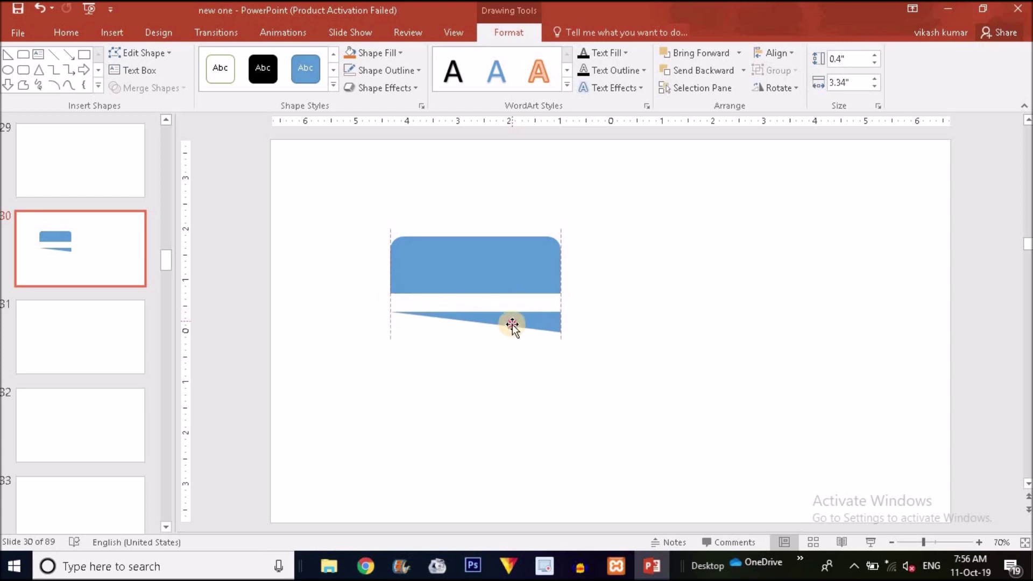
Extend the rectangle's bottom slightly and shrink the wedge to 0.28 inches tall.
click(475, 270)
drag(476, 293, 477, 298)
click(485, 323)
drag(475, 335, 509, 303)
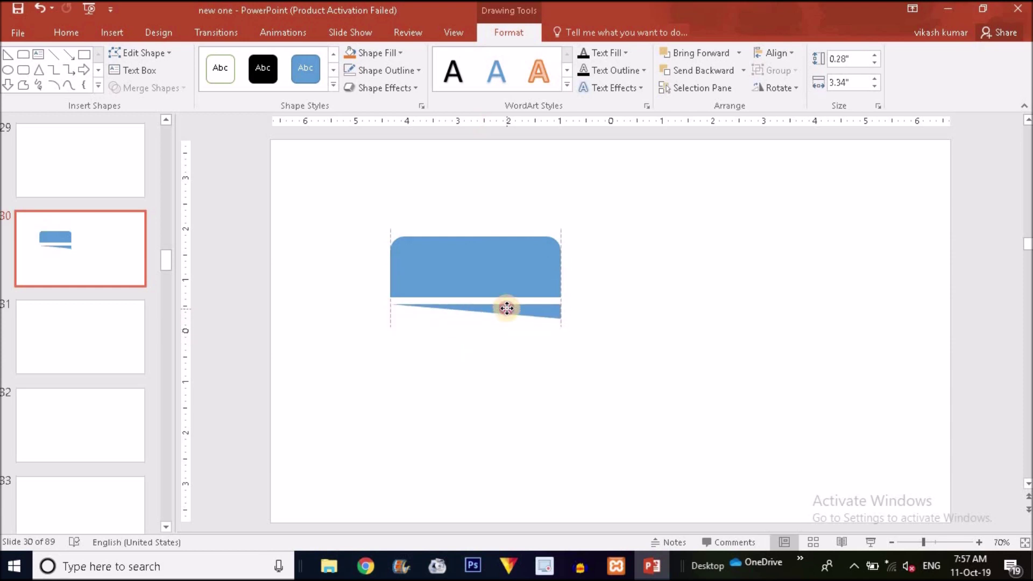
click(536, 348)
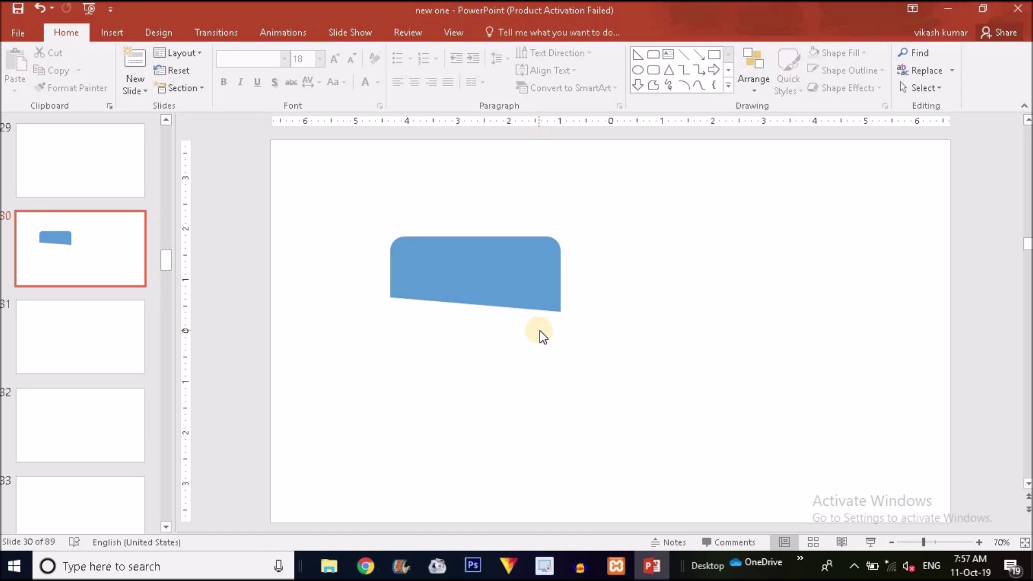
Fine-tune the rounding of the rectangle's top corners.
click(489, 249)
drag(547, 237, 548, 238)
click(650, 316)
Union the rectangle and wedge into one 1.48" by 3.34" card filled light grey.
drag(326, 194, 715, 431)
click(146, 88)
click(388, 212)
click(491, 259)
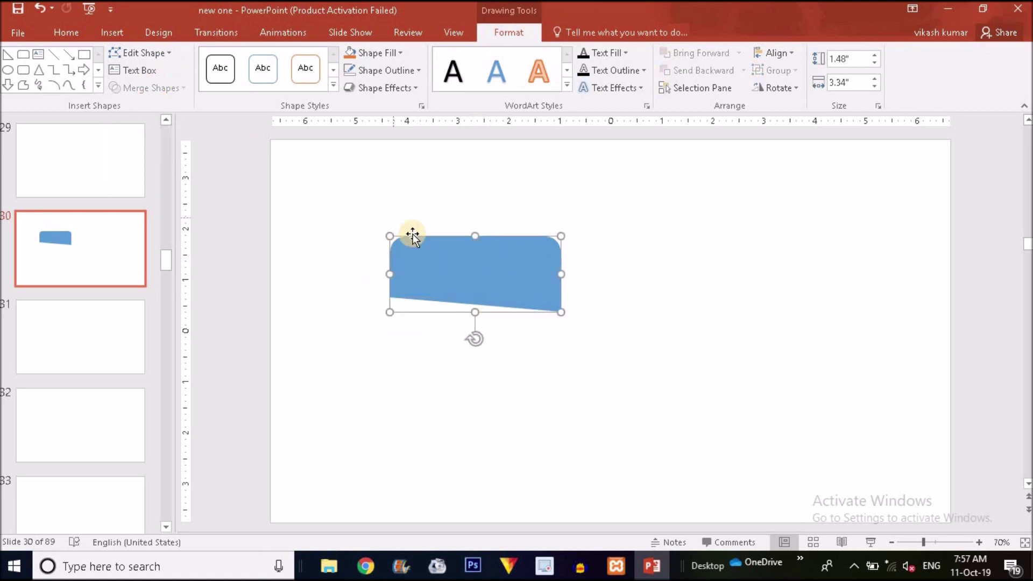
click(379, 53)
click(263, 77)
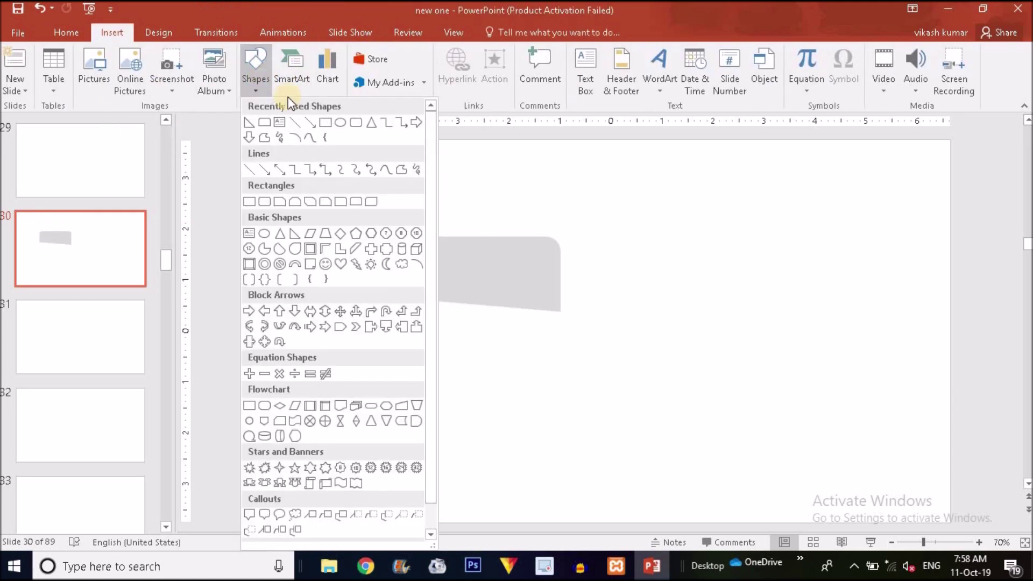
Draw an isosceles triangle, rotate it to point right, and stretch it under the grey card.
click(376, 127)
drag(461, 357, 492, 425)
mouse_move(476, 329)
mouse_down()
mouse_move(568, 410)
mouse_move(560, 396)
mouse_up()
mouse_move(466, 389)
mouse_down()
mouse_move(525, 324)
mouse_move(515, 324)
mouse_up()
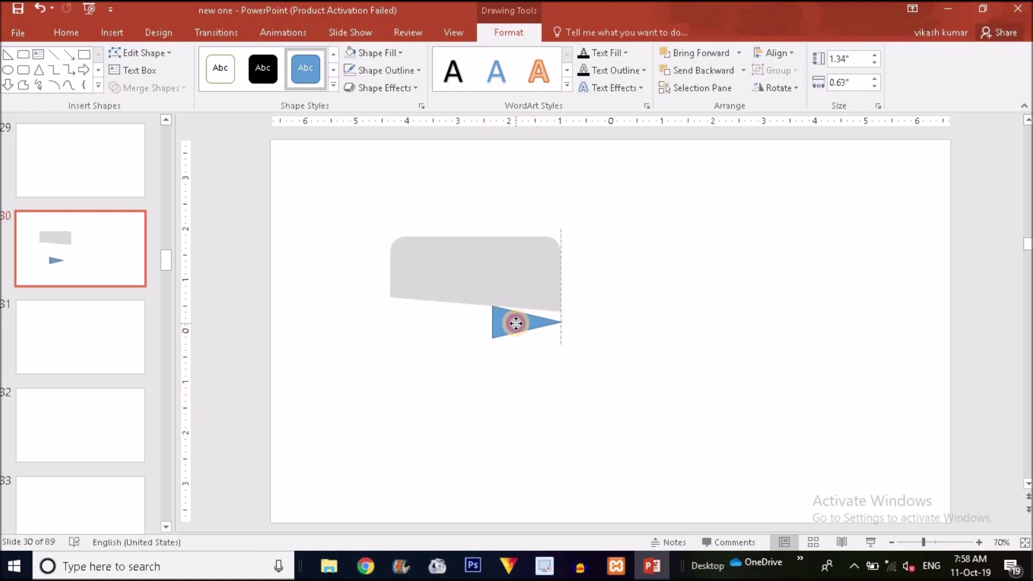
drag(516, 324, 560, 313)
drag(492, 321, 478, 322)
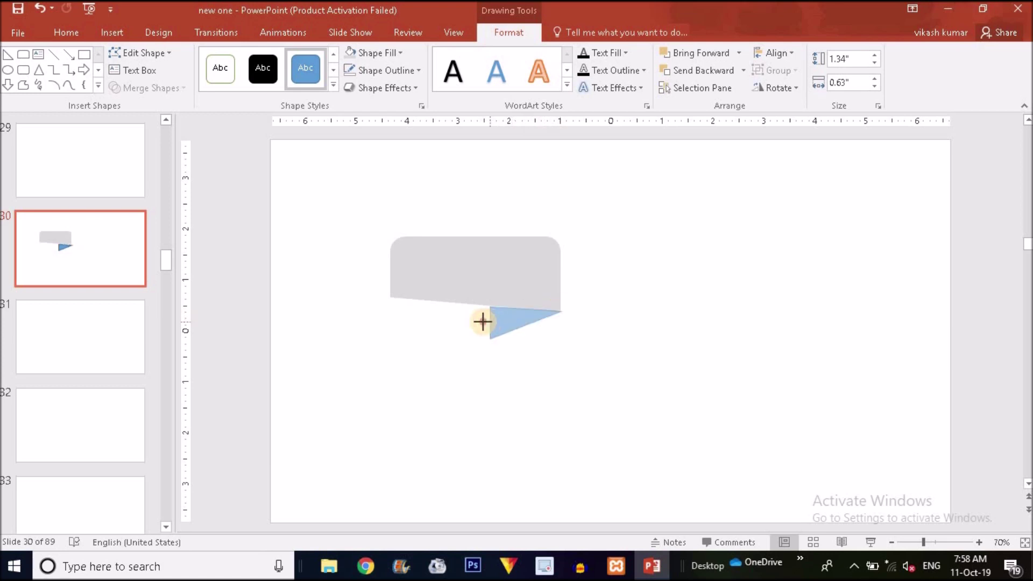
drag(562, 317, 561, 312)
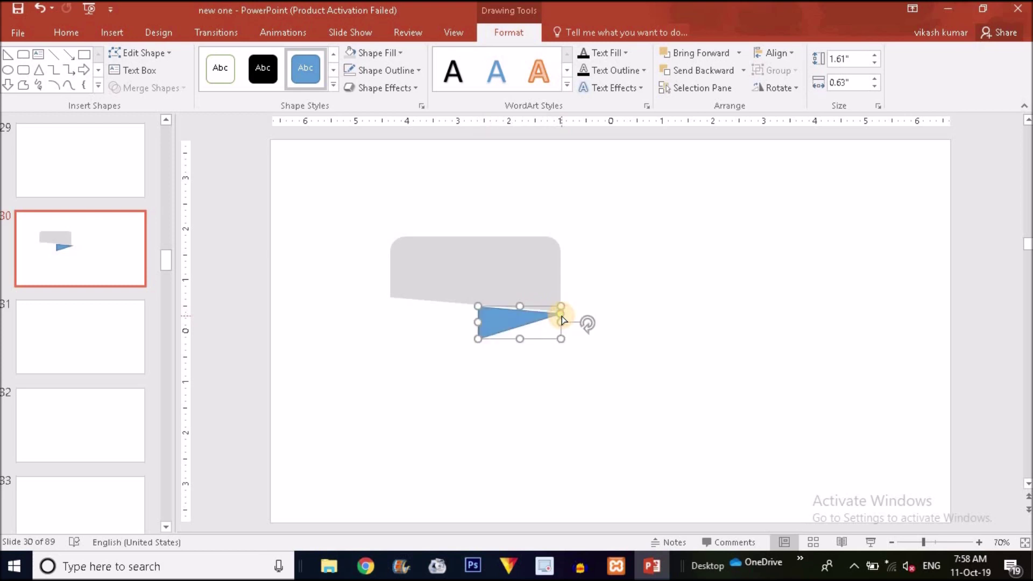
Remove the triangle's outline and slim it to 0.45" tall.
click(382, 74)
click(387, 233)
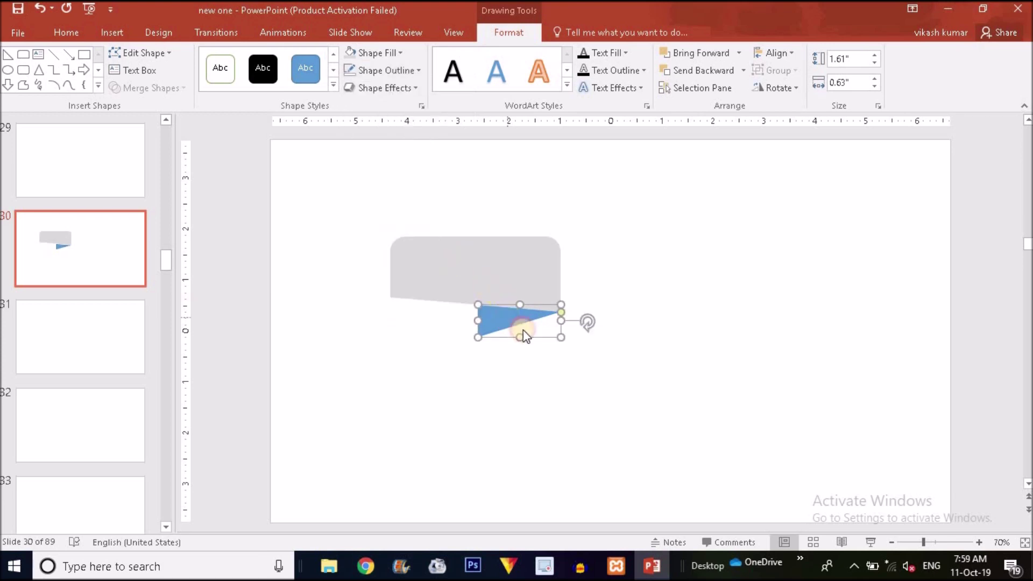
drag(519, 337, 520, 327)
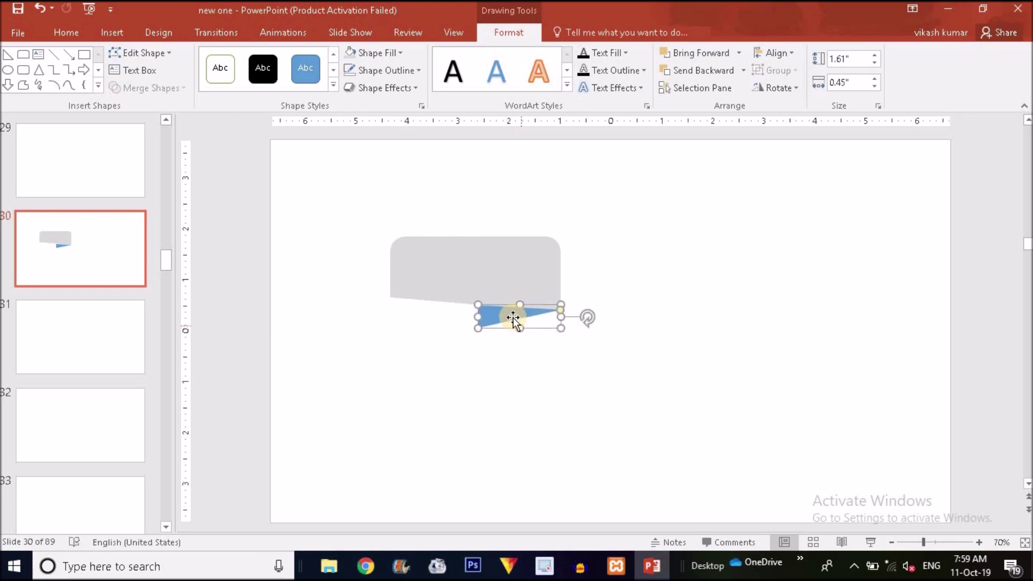
click(933, 541)
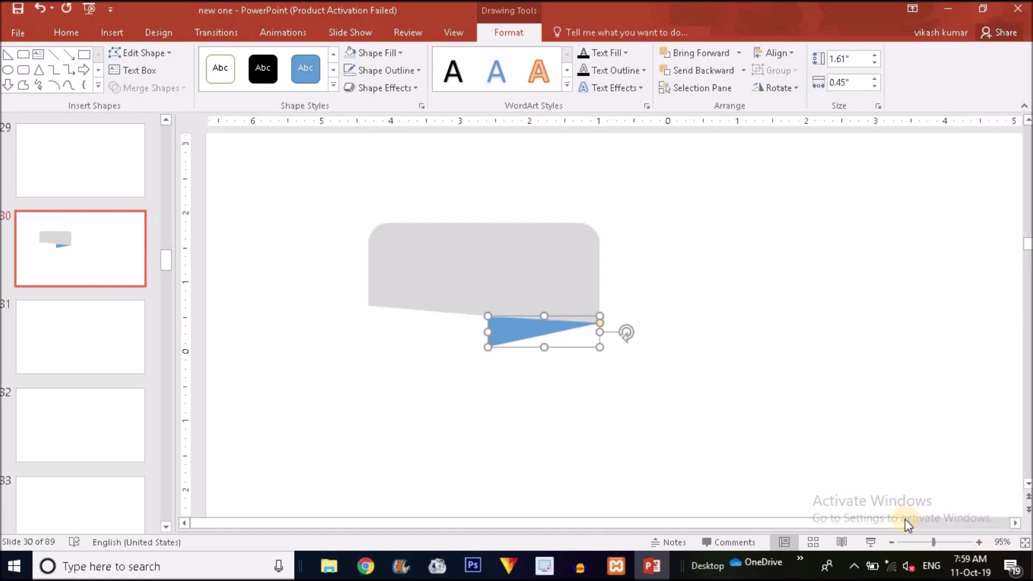
Zoom in and tuck the blue triangle under the card, its tip meeting the card's right edge.
click(944, 541)
click(595, 343)
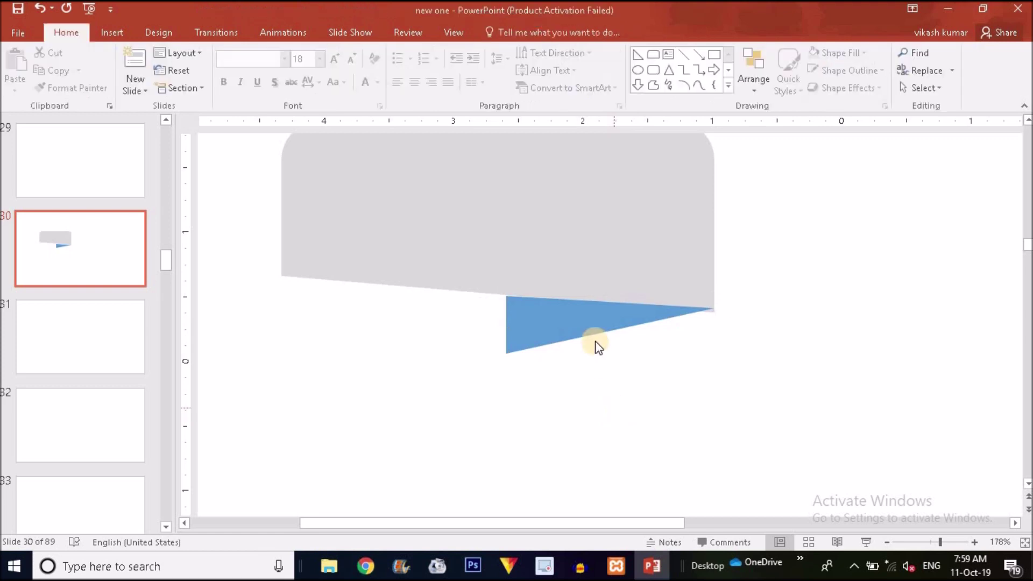
drag(591, 325, 593, 328)
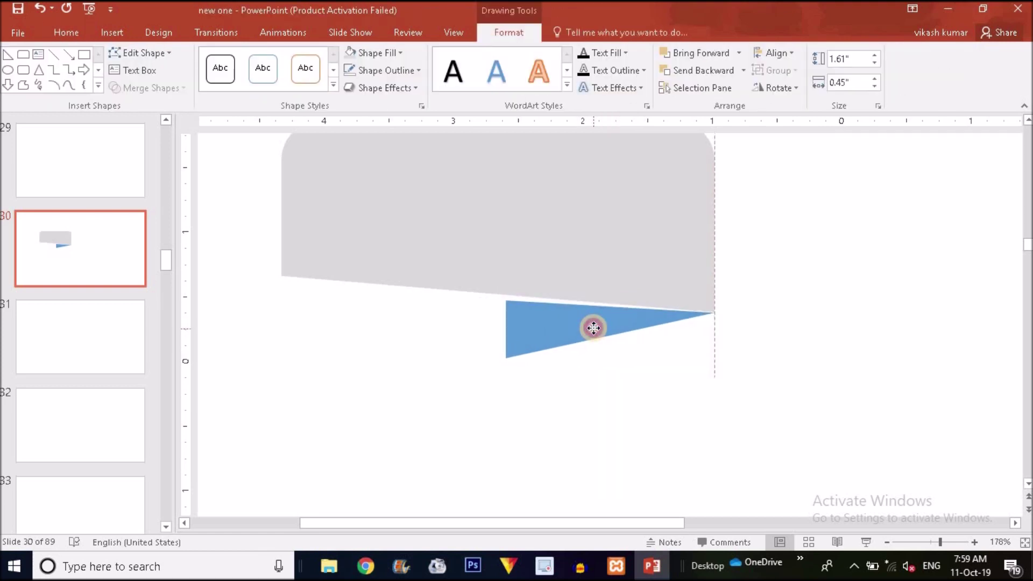
drag(594, 328, 592, 327)
drag(714, 317, 714, 317)
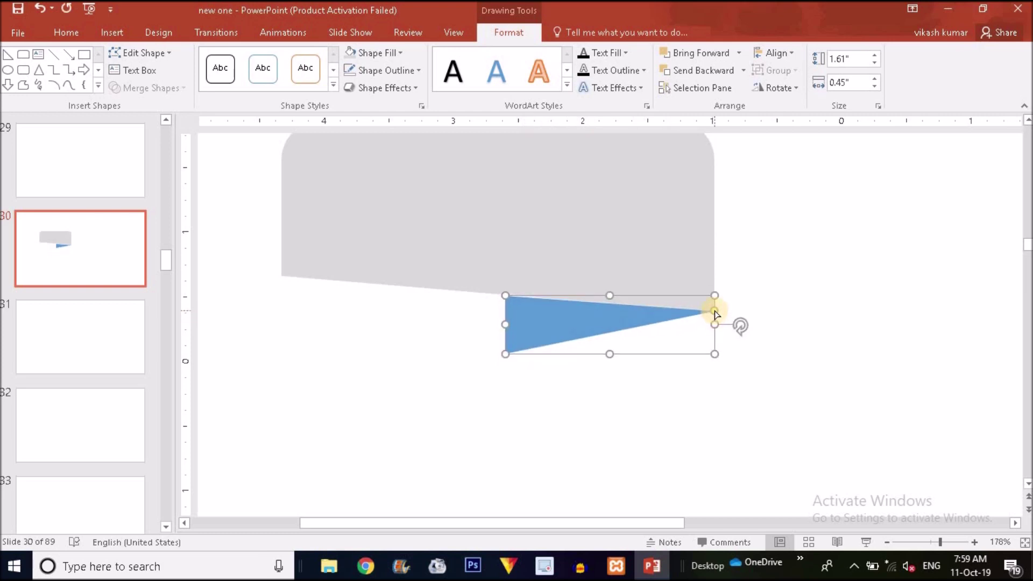
drag(715, 316, 714, 317)
Open the triangle's Shape Fill colours and close them without changing the fill.
click(514, 31)
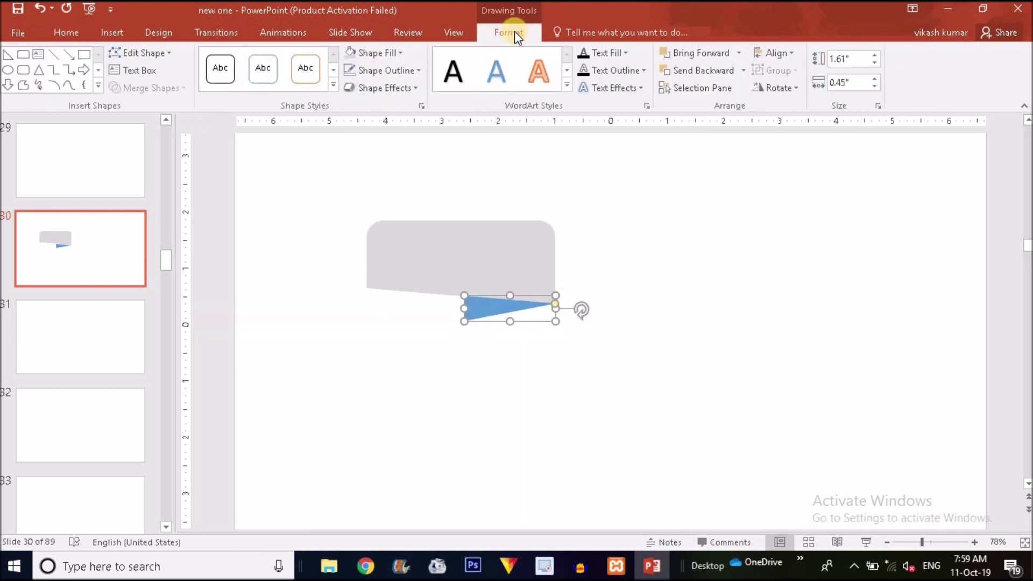
click(395, 55)
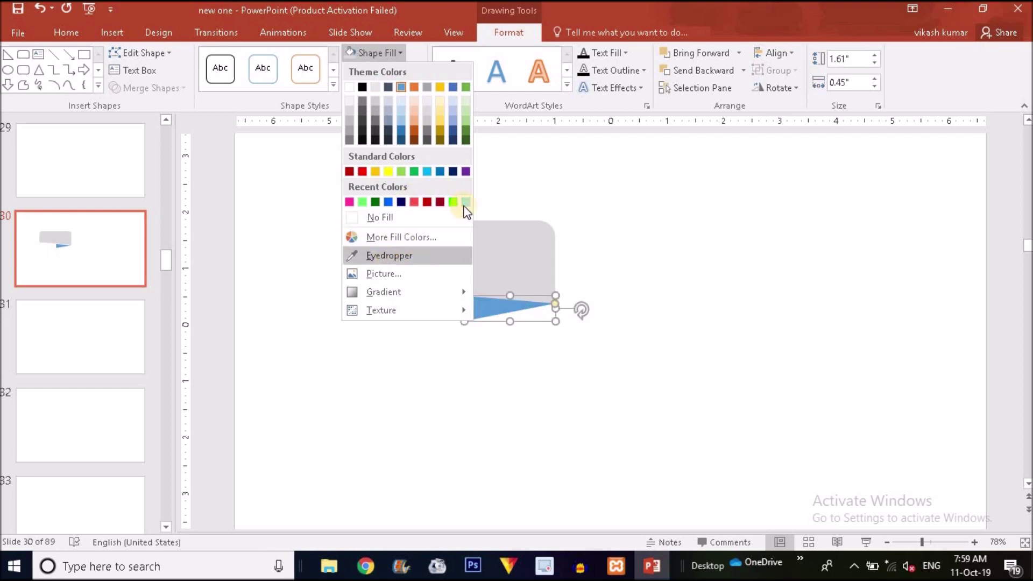
click(676, 169)
click(492, 308)
Switch the triangle to a gradient fill in Format Shape and remove the extra middle stop.
right_click(492, 308)
mouse_move(546, 163)
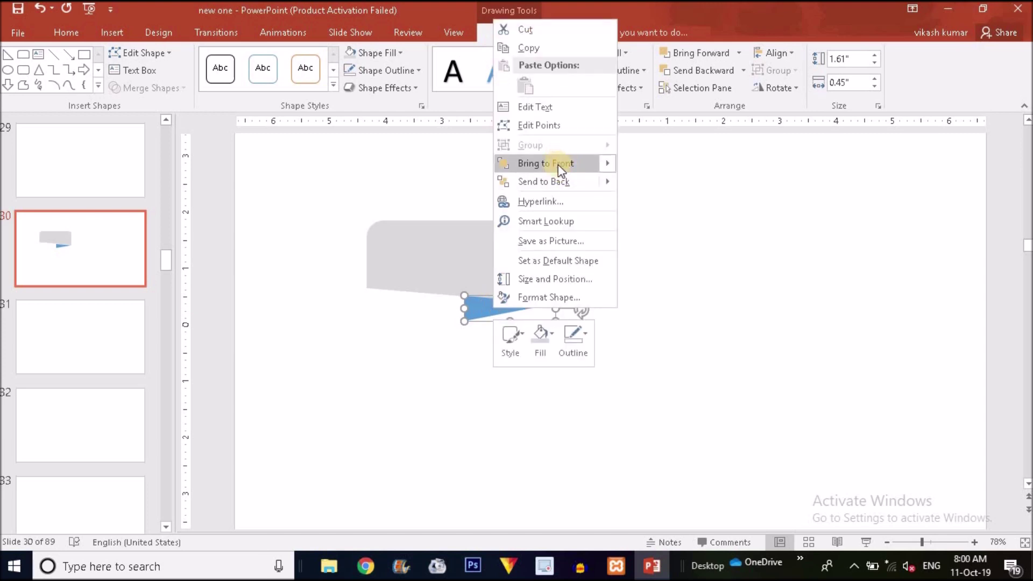
click(583, 299)
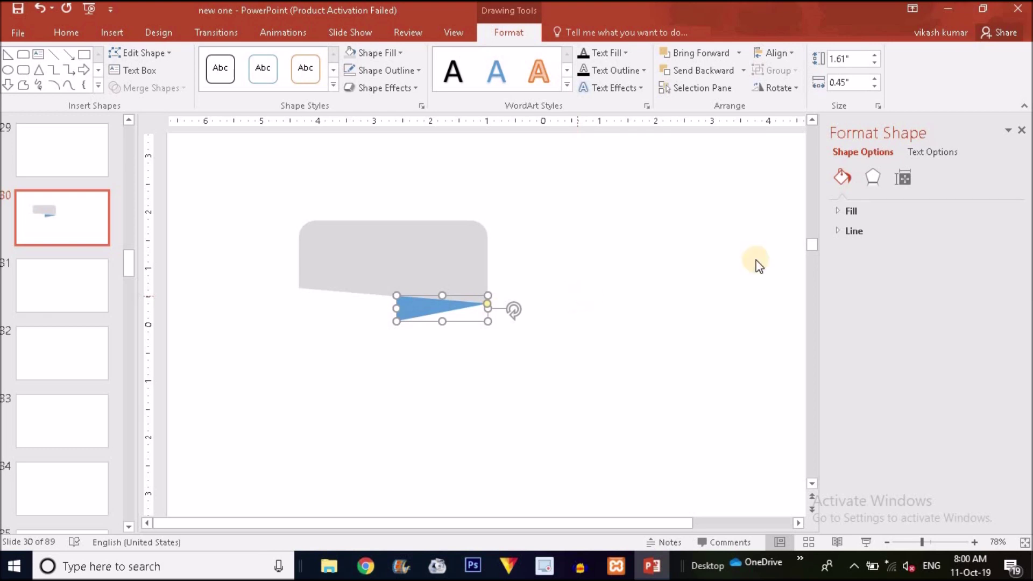
click(852, 212)
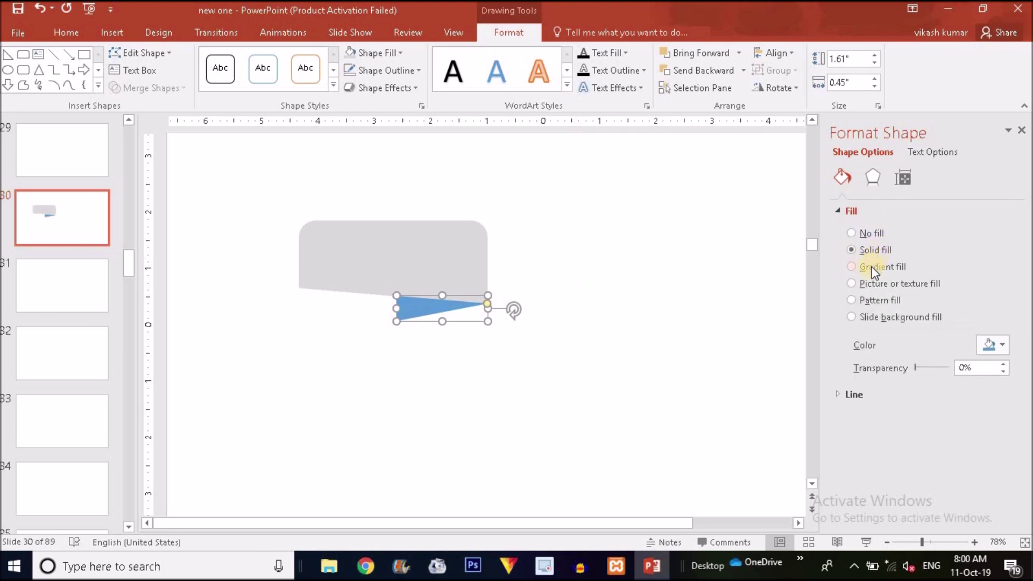
click(874, 267)
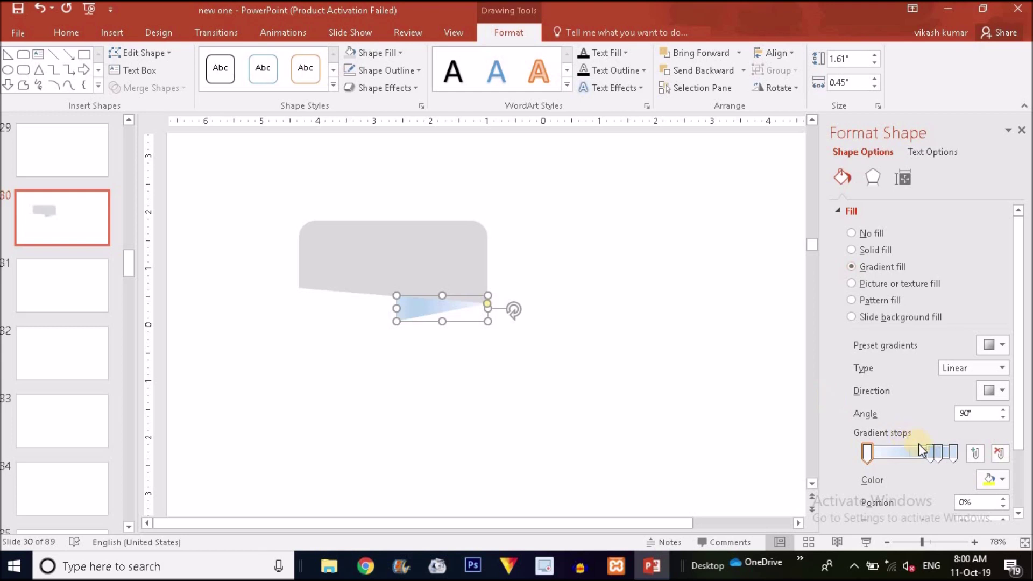
click(937, 455)
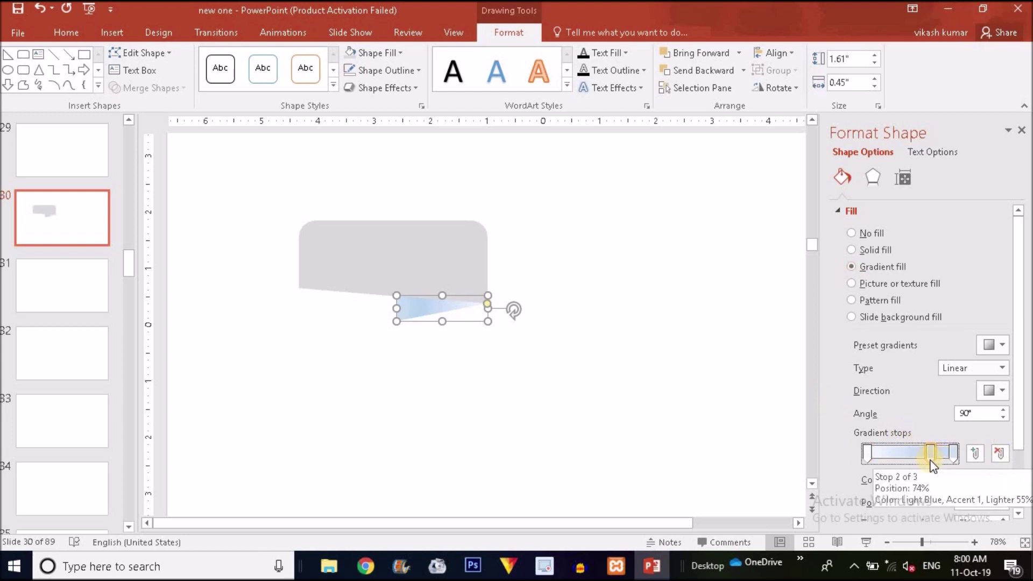
drag(932, 465, 933, 466)
Set the gradient to Linear with a 270° angle.
click(1002, 365)
click(960, 460)
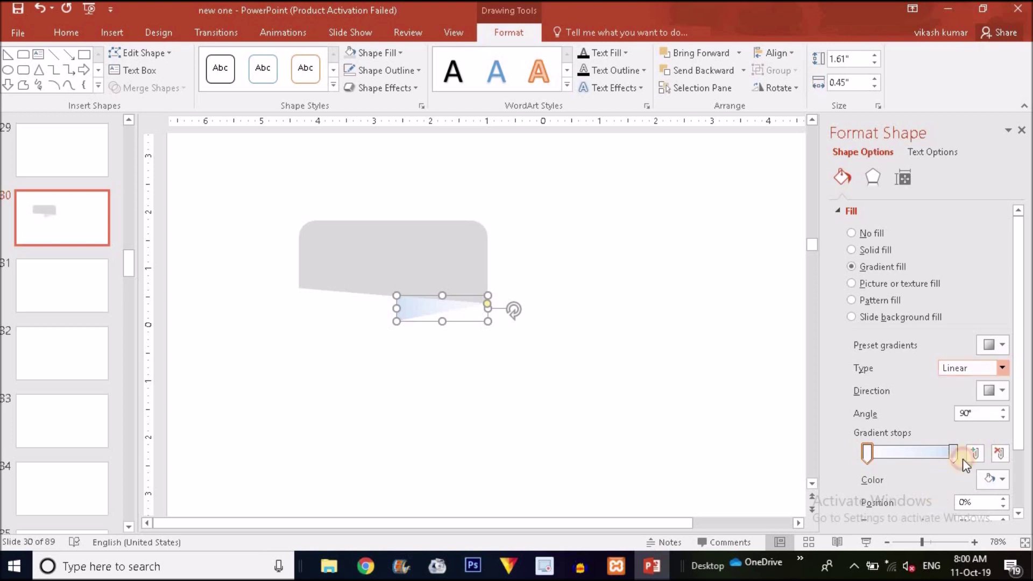
click(1000, 393)
click(944, 425)
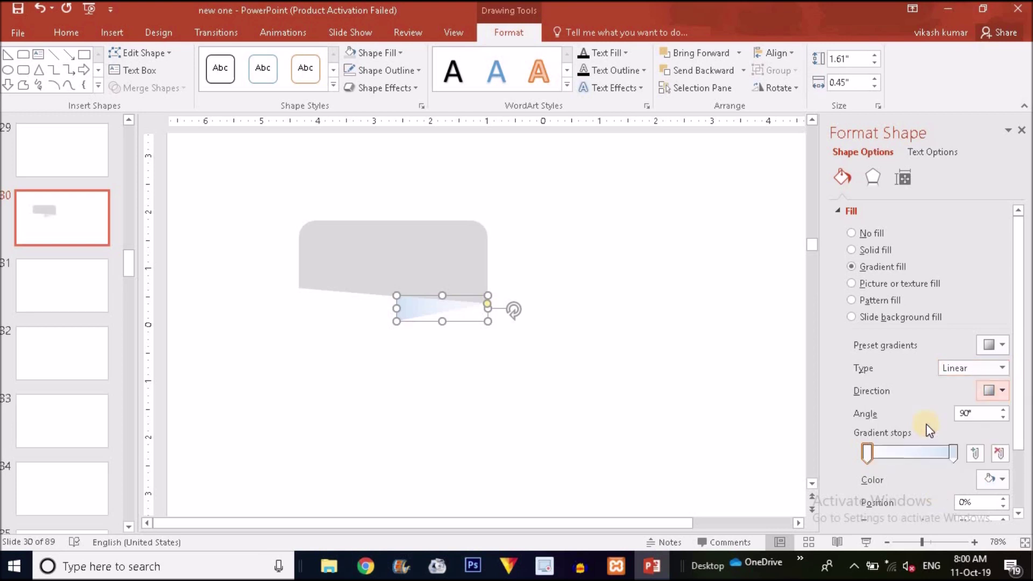
click(1002, 391)
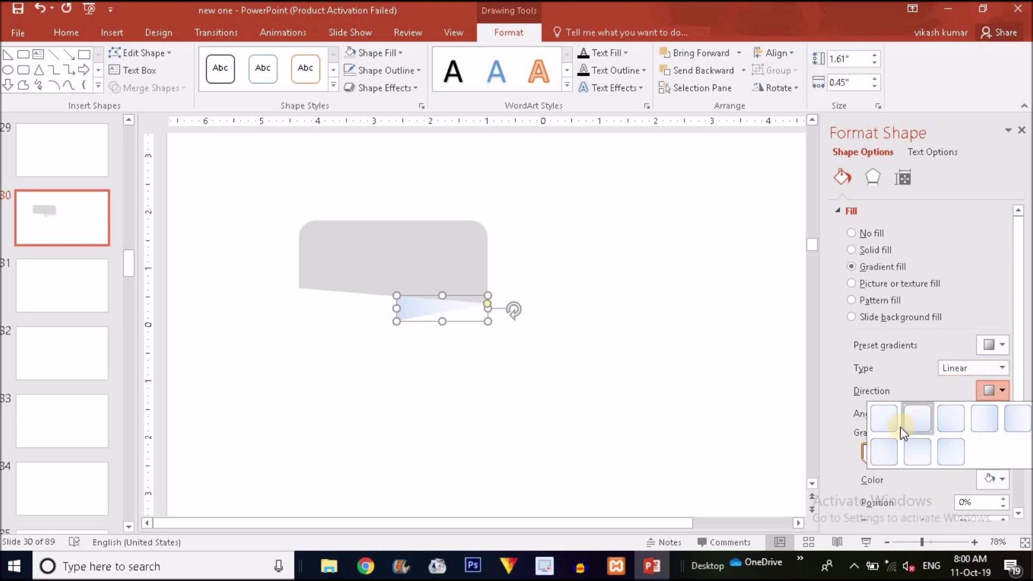
click(923, 454)
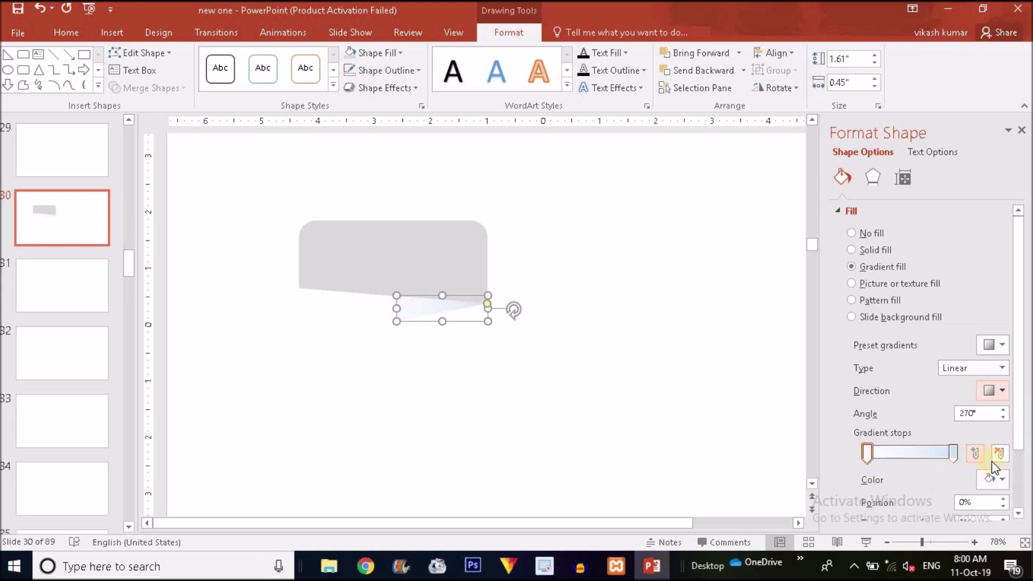
Remove a gradient stop and give the remaining stop a custom purple from More Colors.
drag(865, 453, 1000, 473)
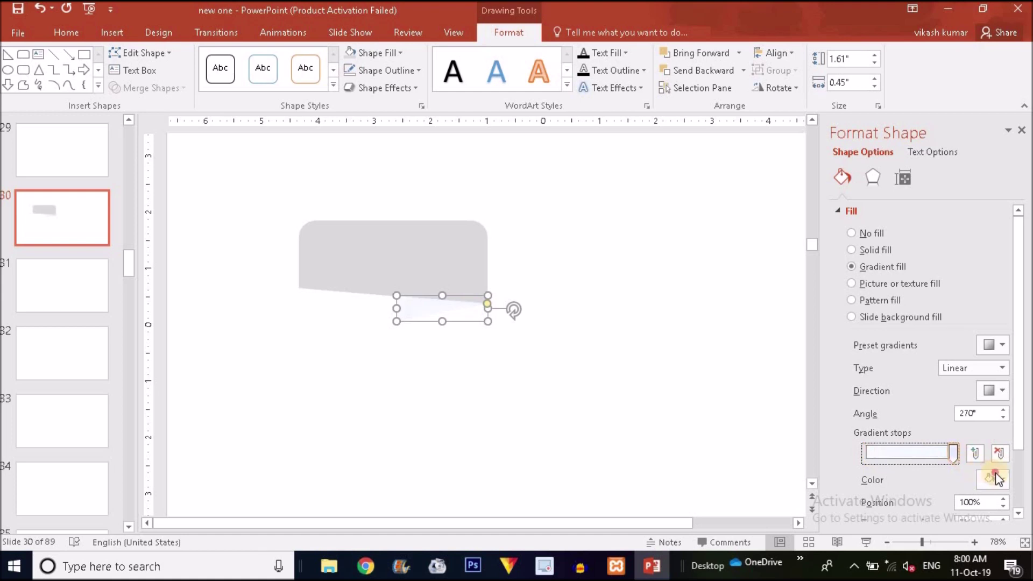
click(1000, 476)
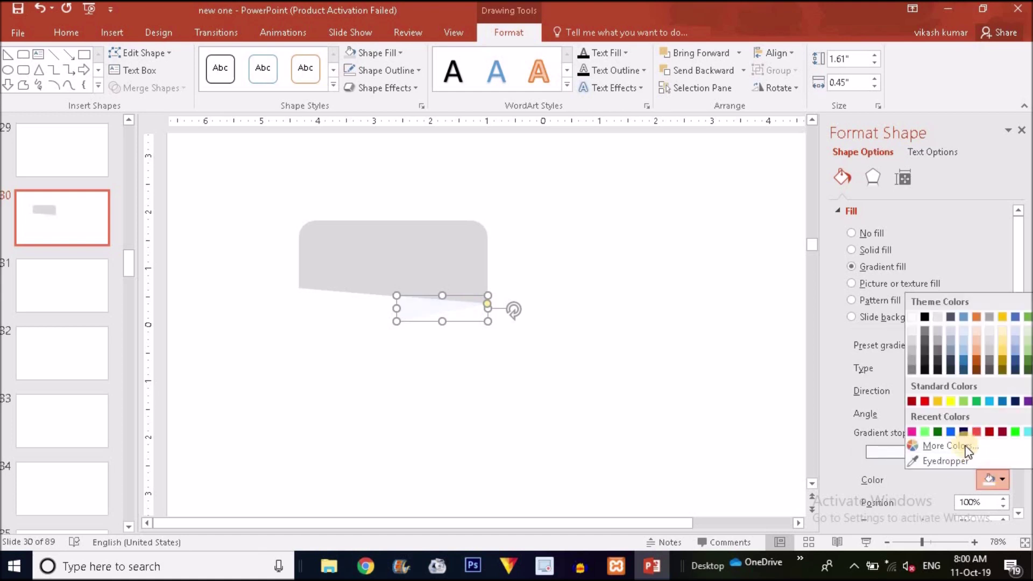
click(949, 446)
mouse_move(483, 209)
mouse_down()
mouse_move(476, 187)
mouse_move(494, 192)
mouse_up()
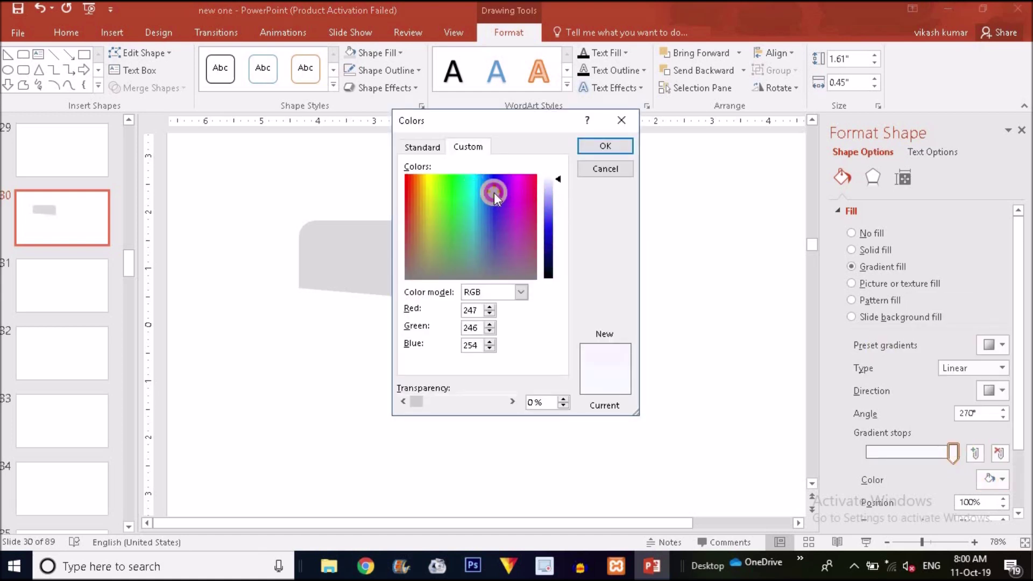
click(549, 235)
mouse_move(488, 191)
mouse_down()
mouse_move(502, 180)
mouse_move(504, 189)
mouse_up()
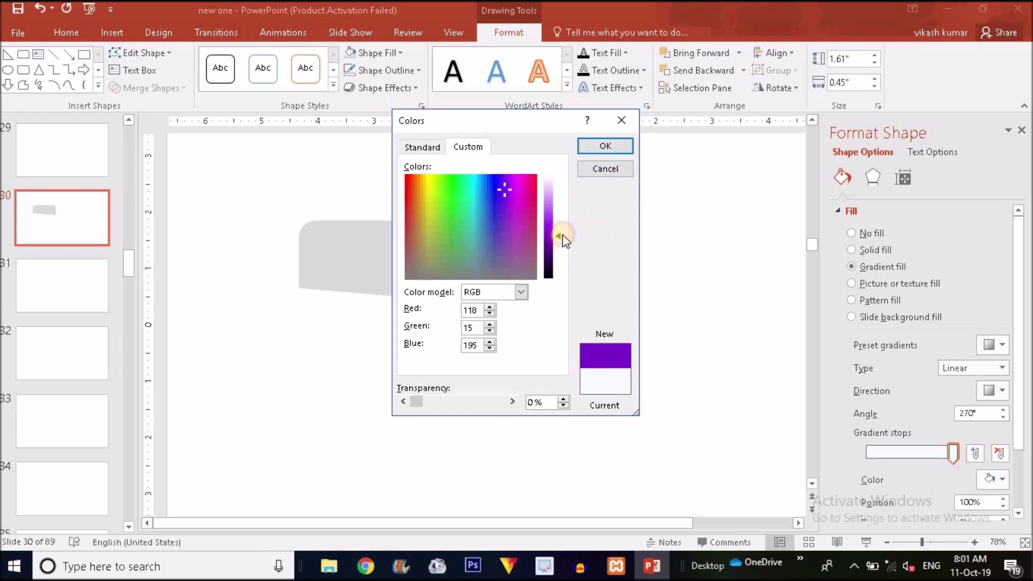
click(605, 146)
Color the left-end gradient stop purple from the standard colour palette.
click(873, 450)
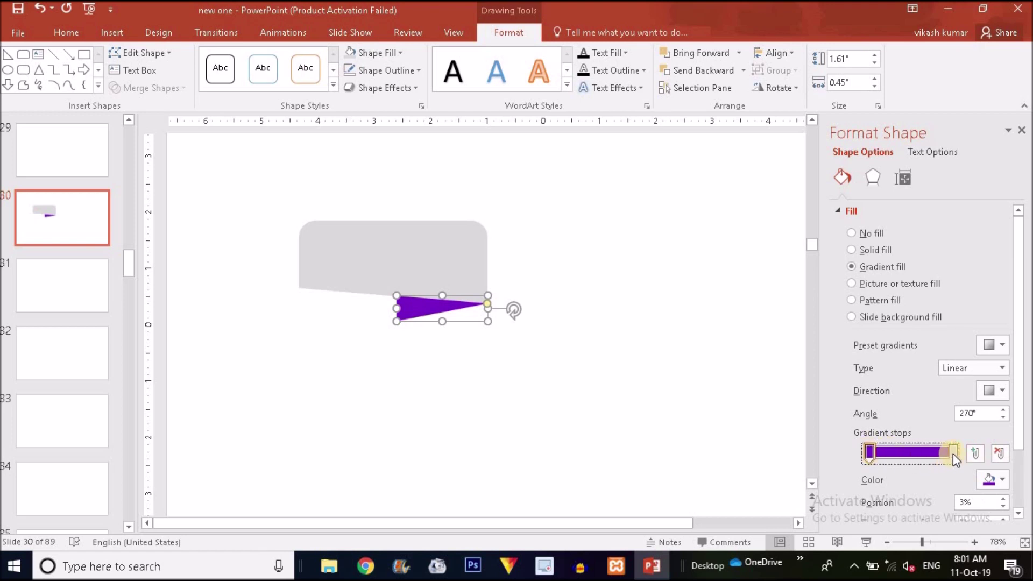
click(1009, 484)
click(1002, 482)
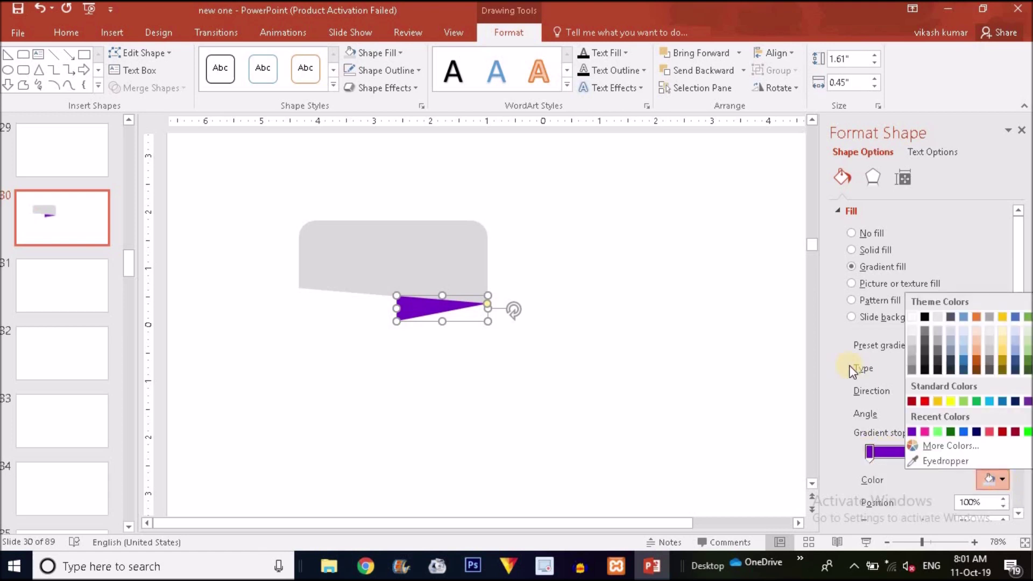
click(960, 447)
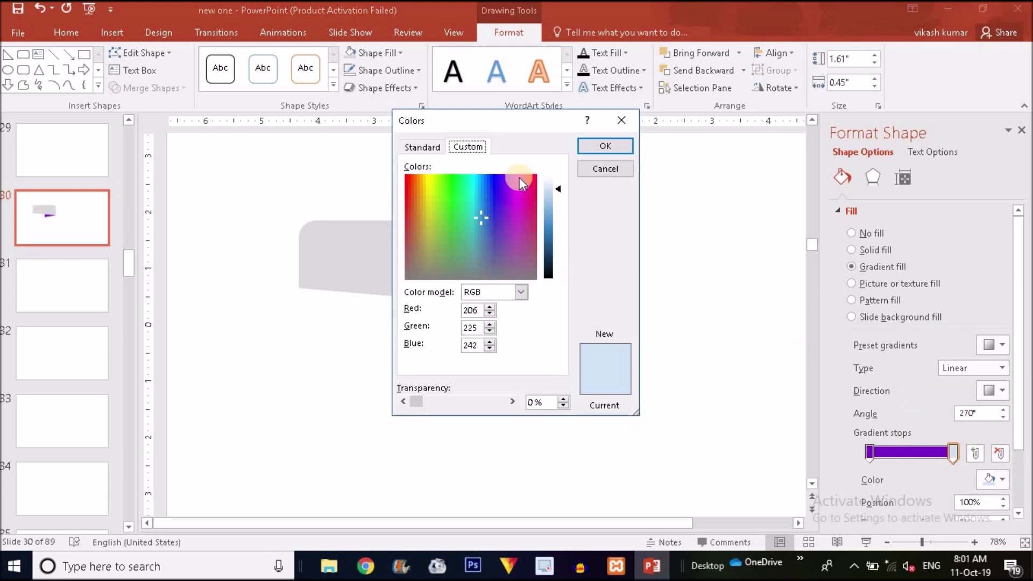
drag(540, 127, 702, 169)
click(591, 189)
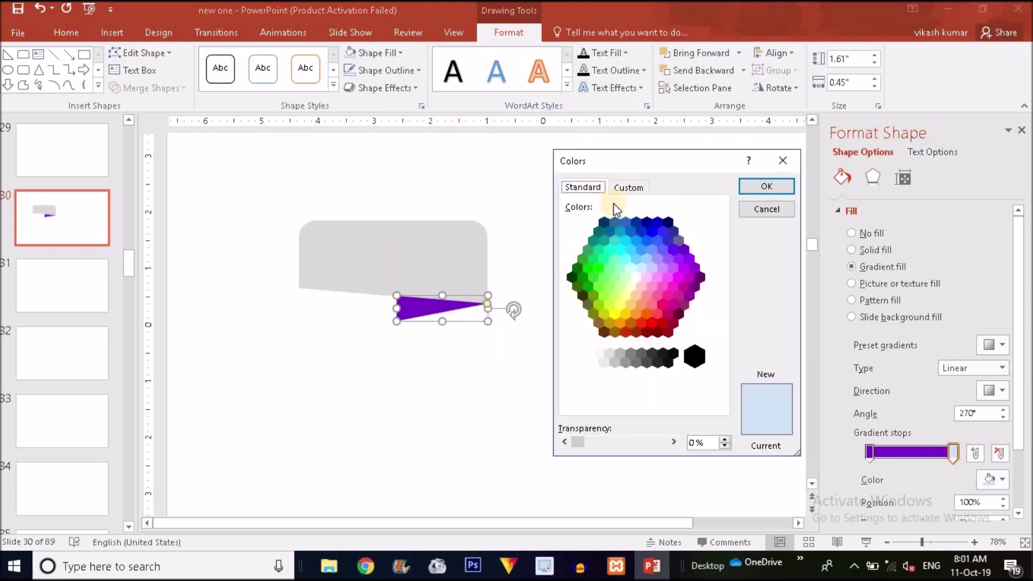
click(673, 250)
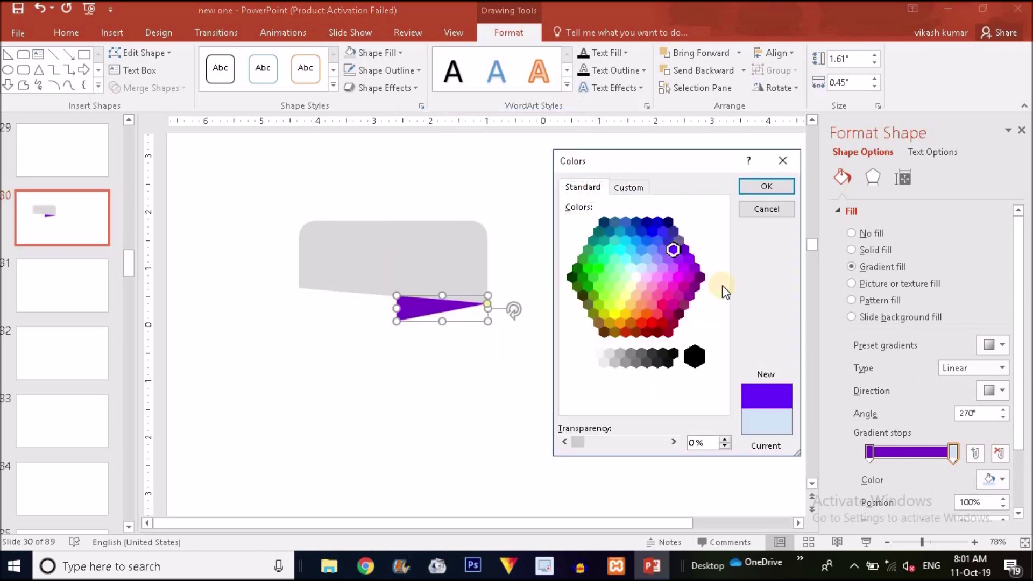
click(778, 186)
Make the right gradient stop light blue and position it near the end of the bar.
click(994, 479)
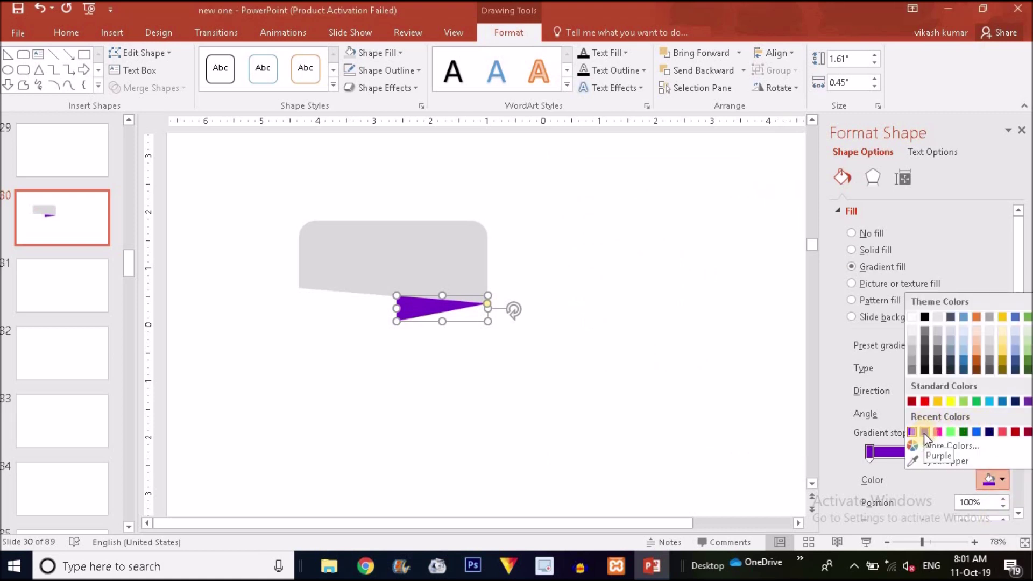
click(990, 401)
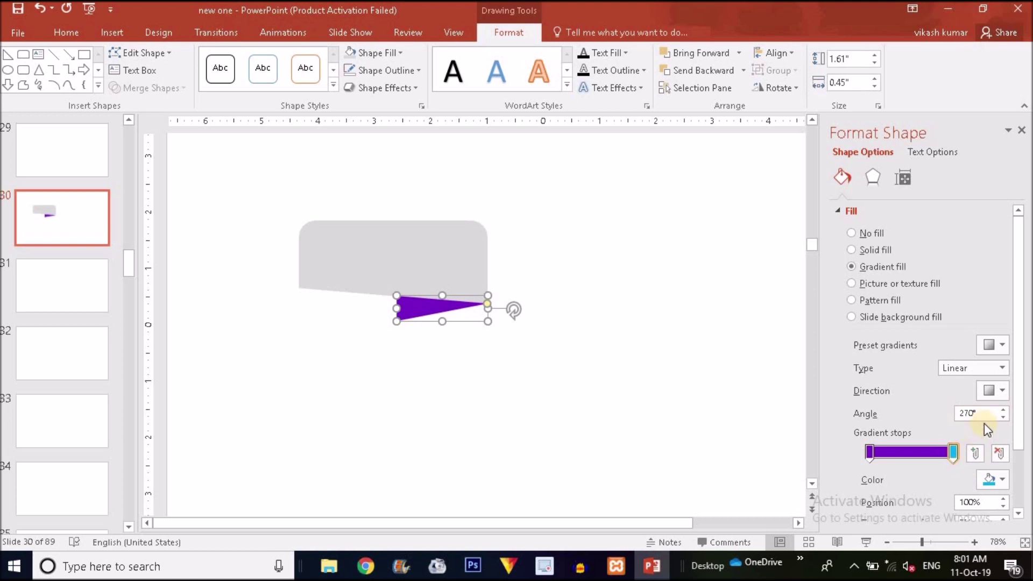
drag(944, 458, 942, 459)
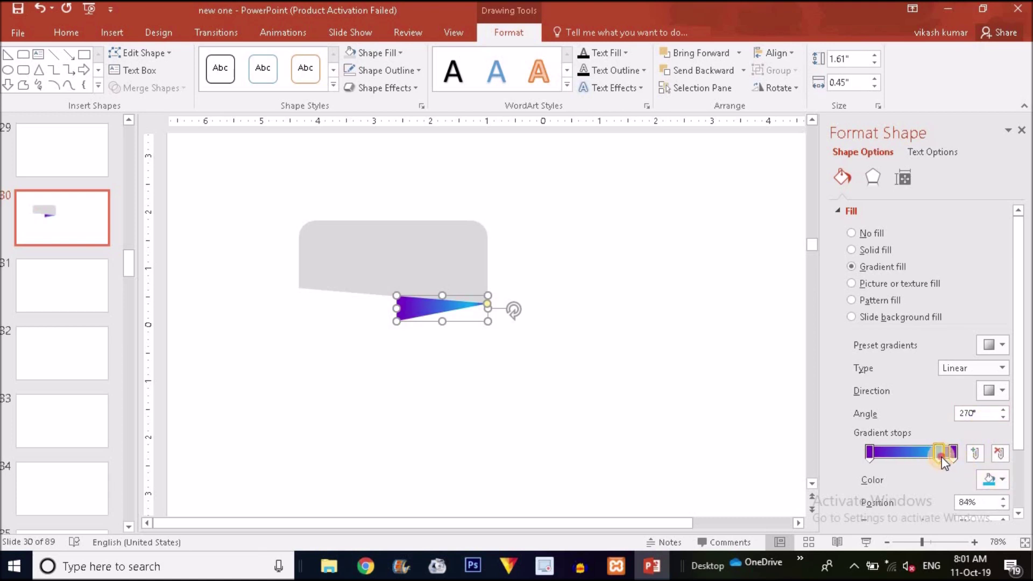
mouse_move(950, 453)
mouse_down()
mouse_move(964, 454)
mouse_move(952, 454)
mouse_up()
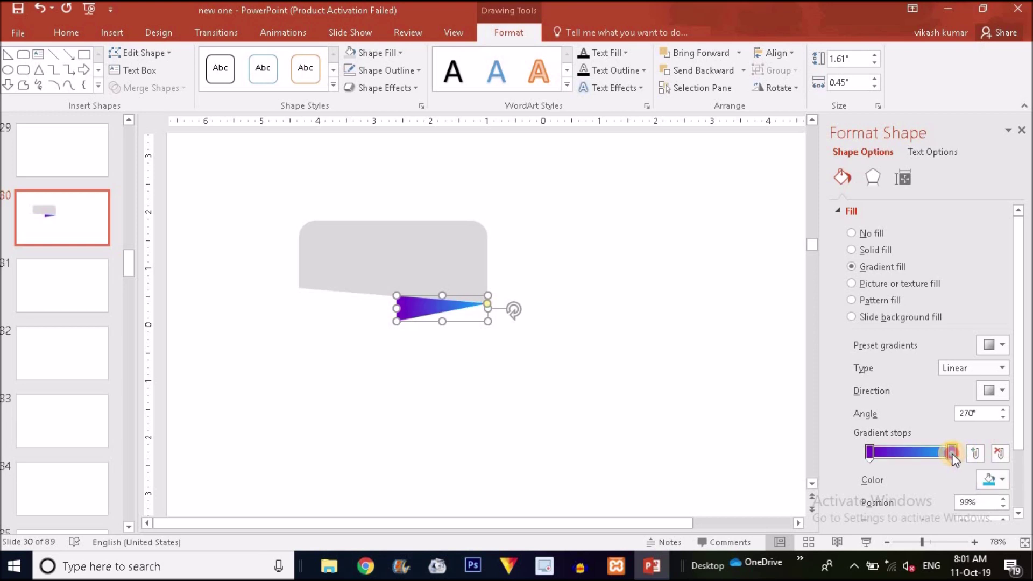
click(952, 453)
click(951, 454)
drag(951, 453, 950, 454)
Recolor the selected gradient stop to a lighter custom purple.
click(999, 479)
click(946, 446)
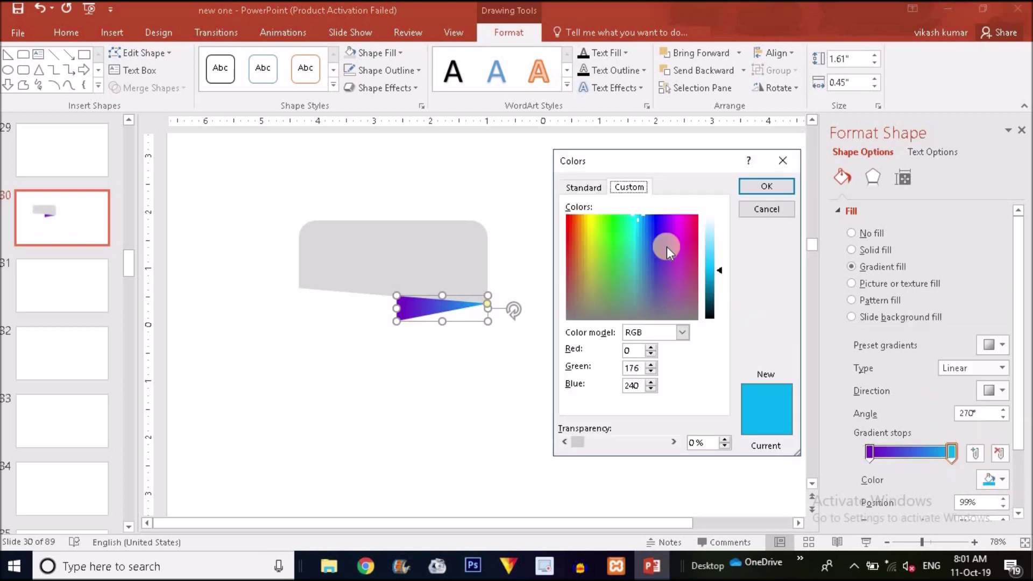
drag(642, 217, 664, 230)
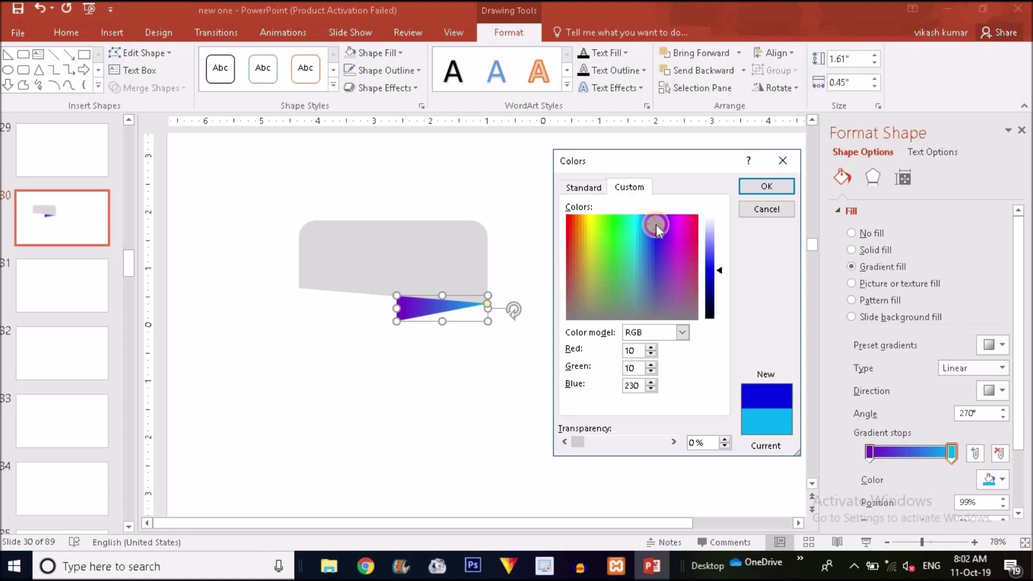
click(710, 250)
click(766, 187)
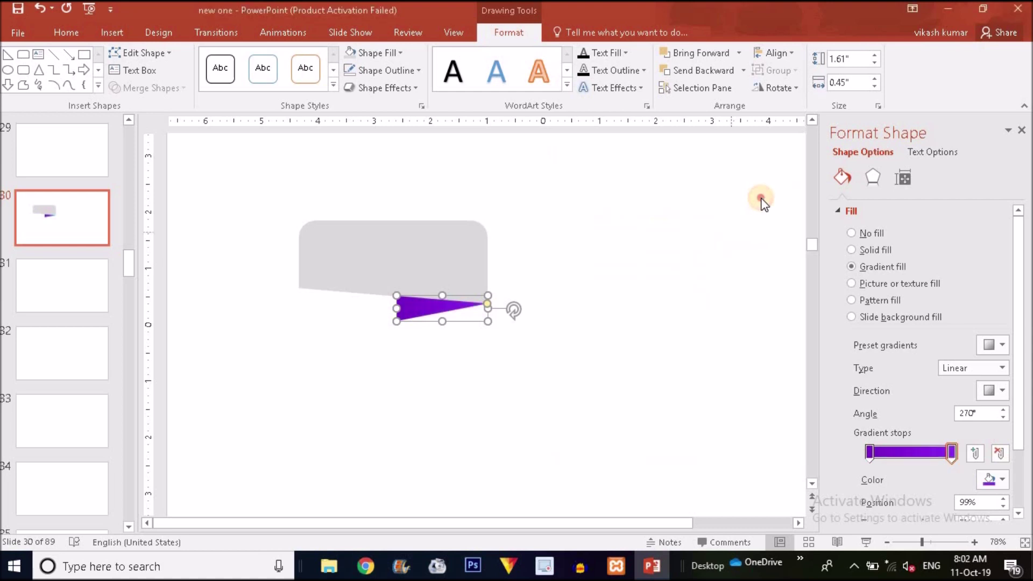
Add a gradient stop and move it to 38%.
click(940, 452)
click(952, 453)
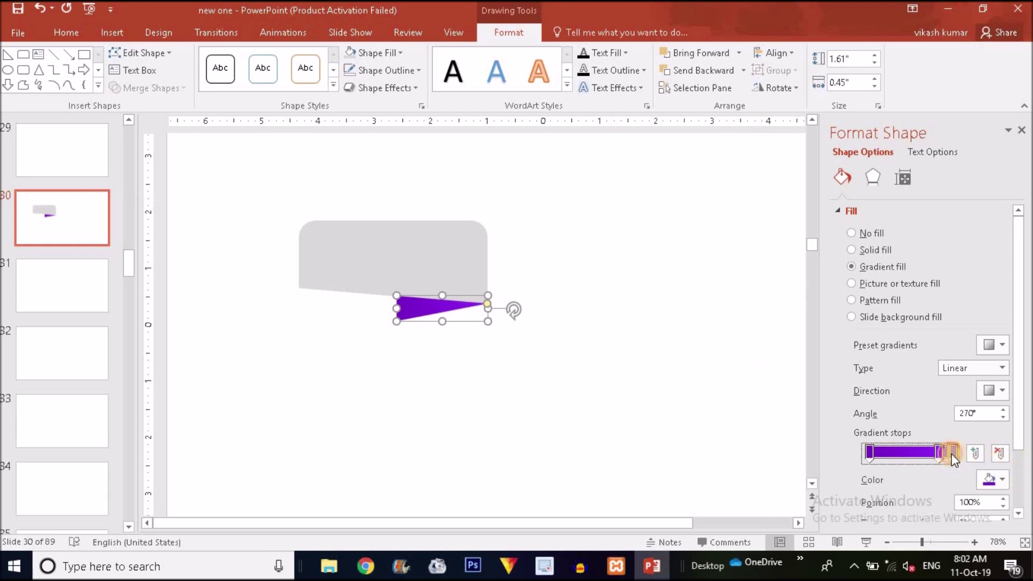
drag(942, 454, 890, 453)
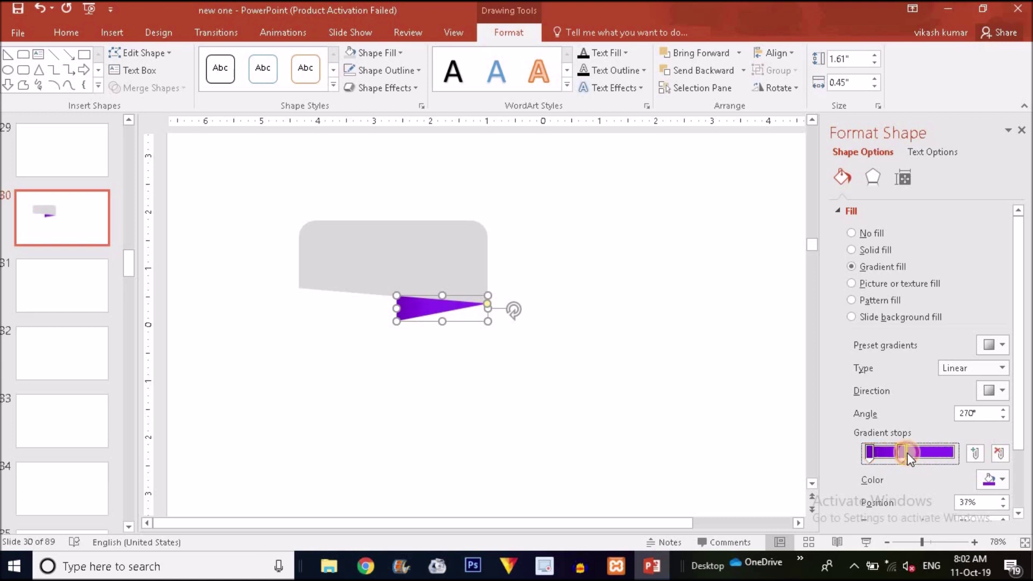
drag(891, 453, 899, 458)
Duplicate the purple triangle to a spot below and to the right of it.
click(622, 323)
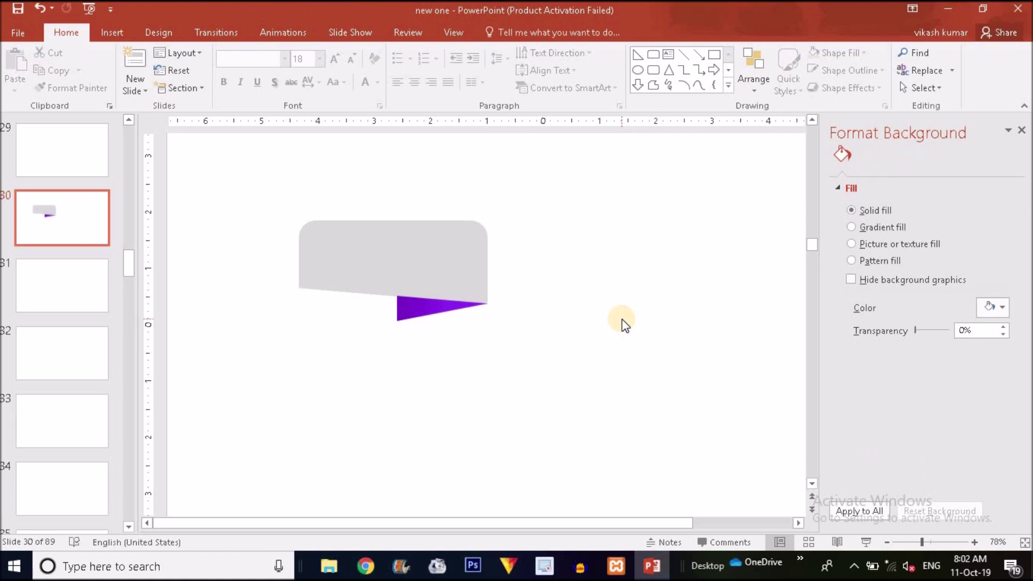
click(430, 309)
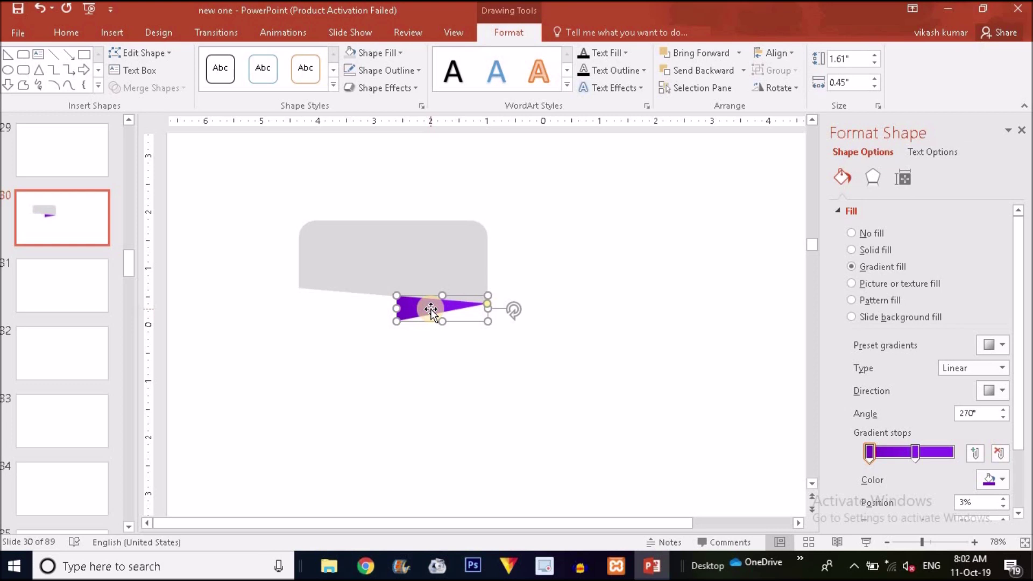
drag(431, 308, 461, 355)
Flip the copied triangle horizontally to point left and move it up-left.
click(779, 87)
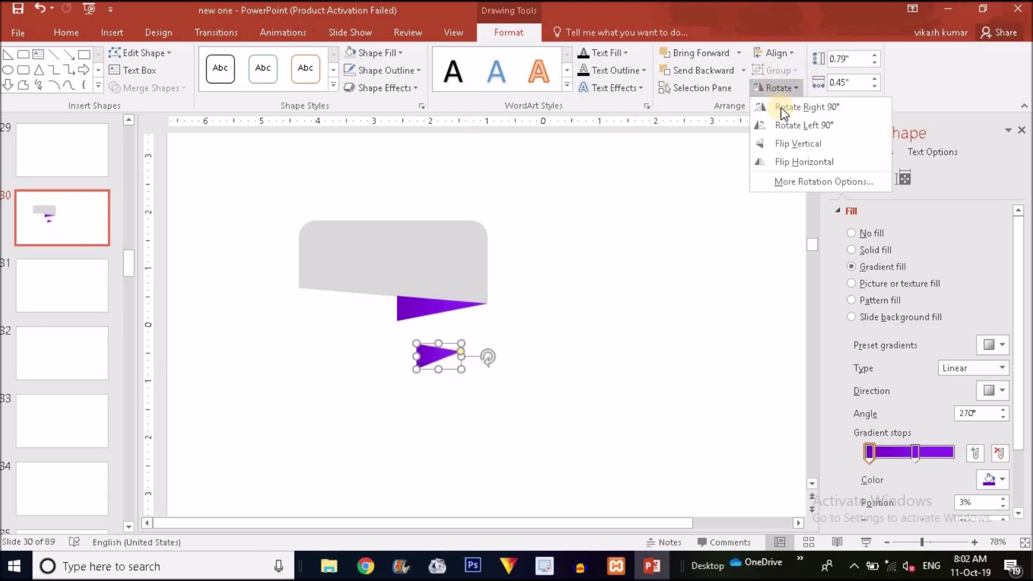
click(799, 161)
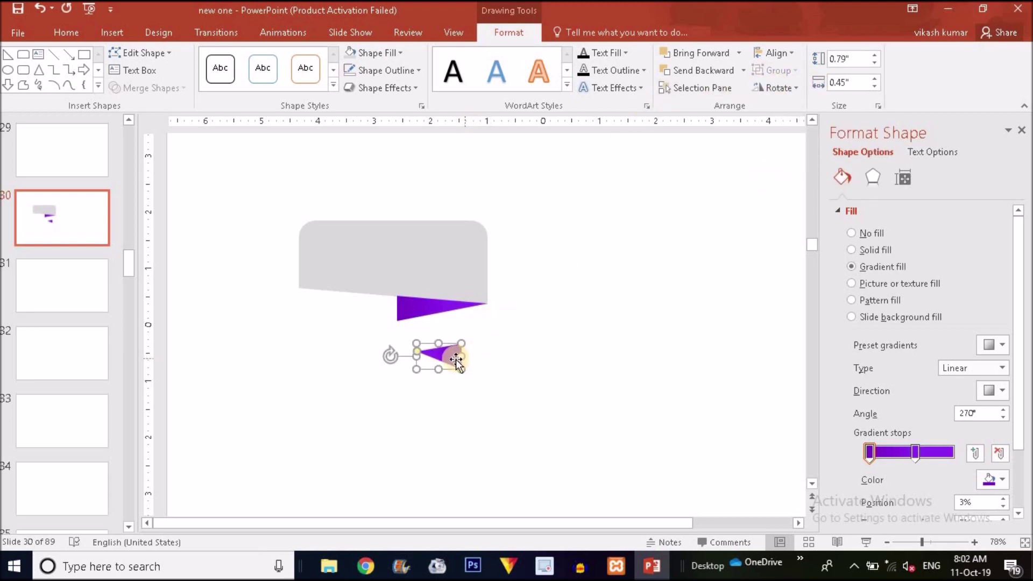
drag(452, 359, 434, 345)
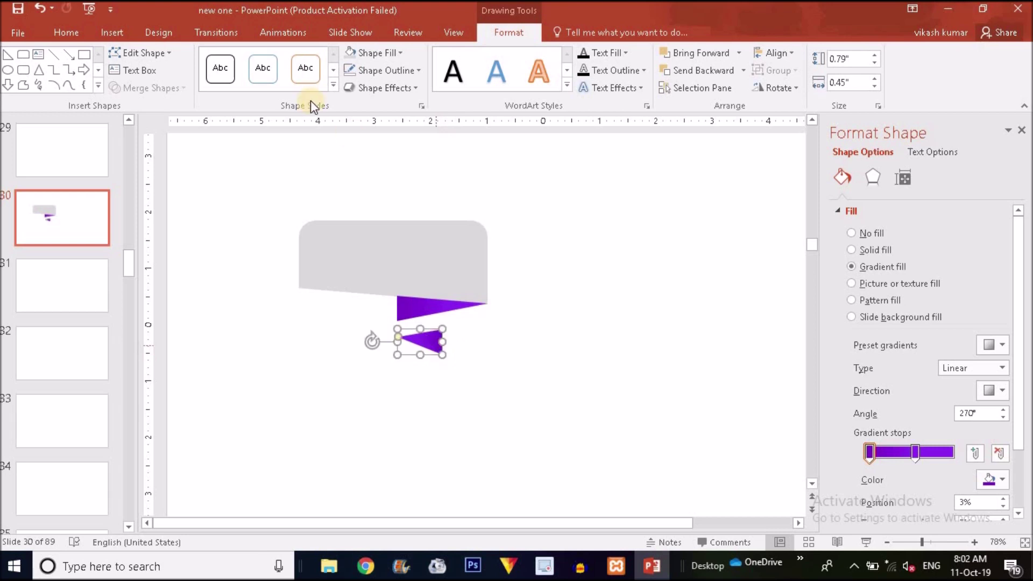
Fill the copy solid light grey and tuck it beneath the purple triangle's left end.
click(376, 53)
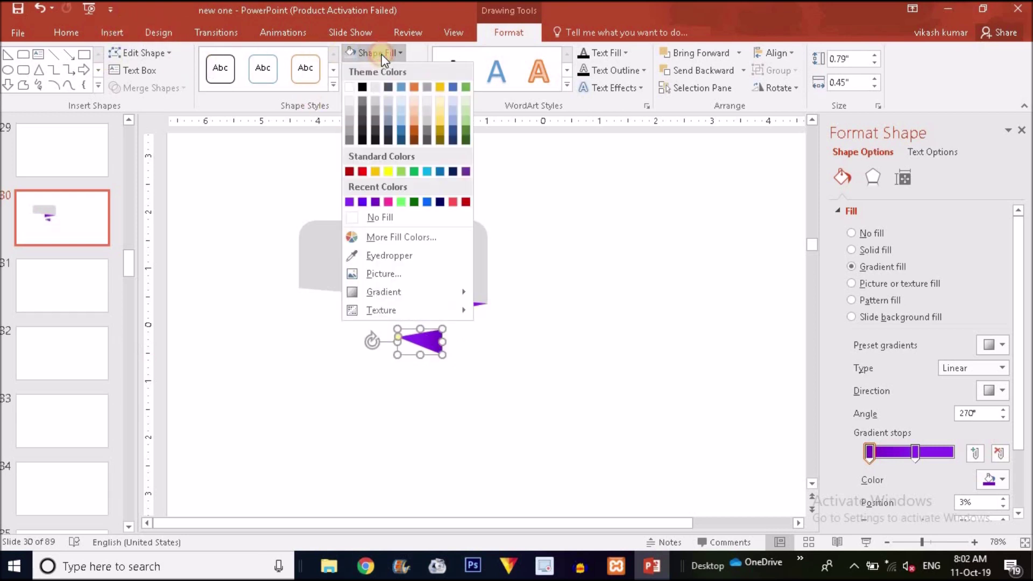
click(358, 100)
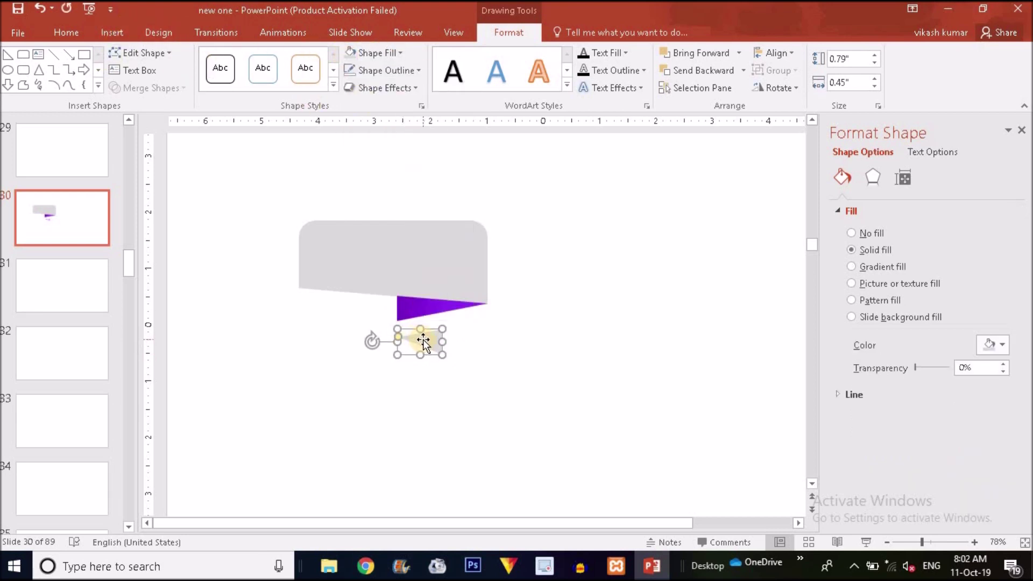
drag(423, 339, 421, 323)
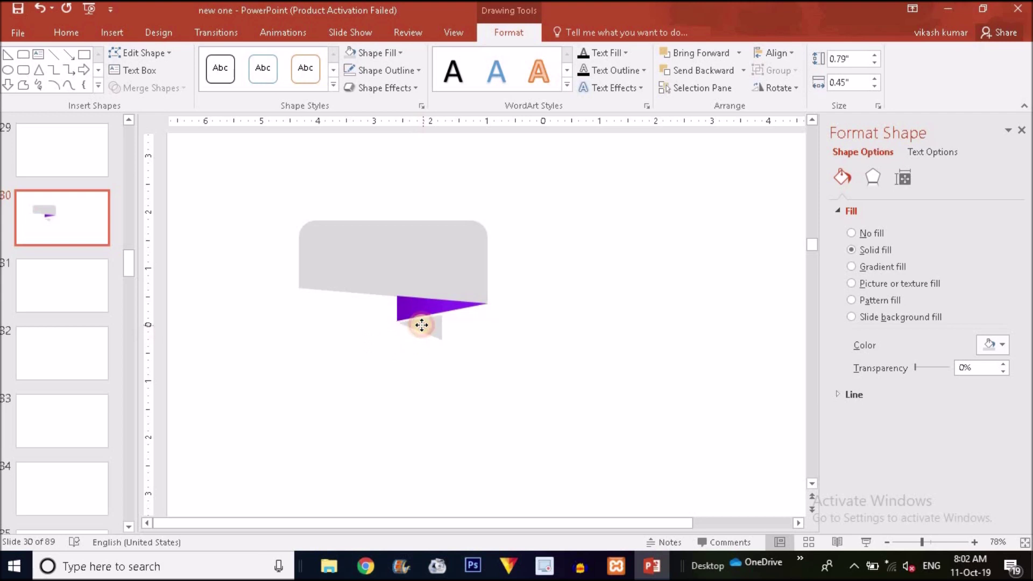
drag(421, 322, 421, 335)
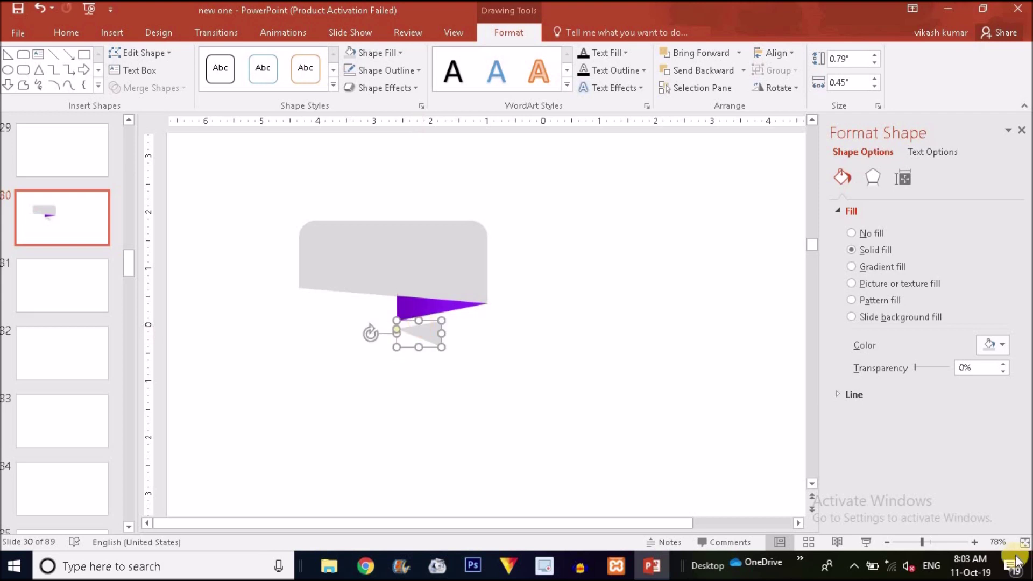
click(942, 542)
drag(504, 312, 502, 299)
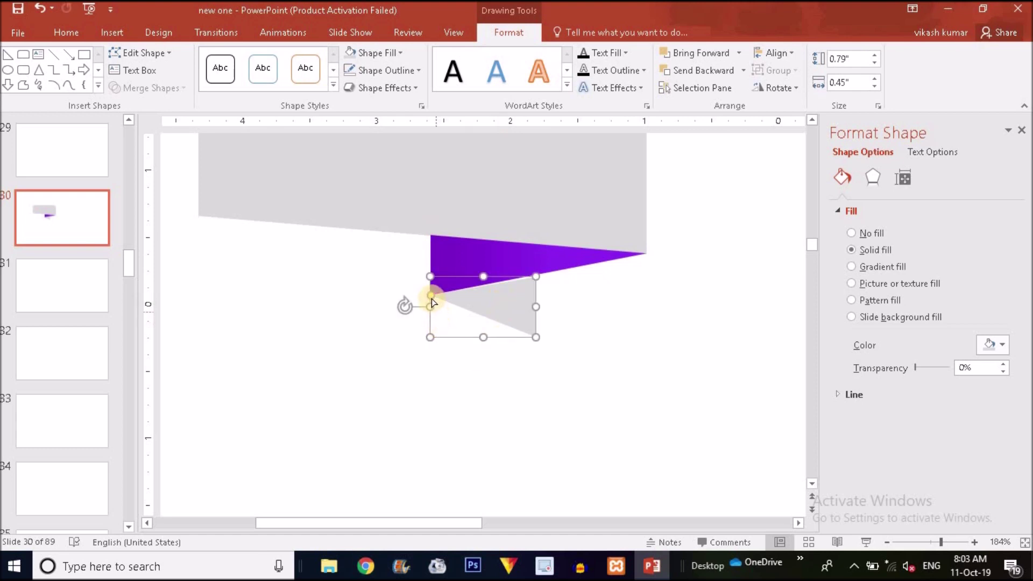
Adjust the grey triangle's tip, undo a mis-edit, and align it with the purple tab's left edge.
drag(432, 299, 431, 299)
drag(496, 305, 496, 304)
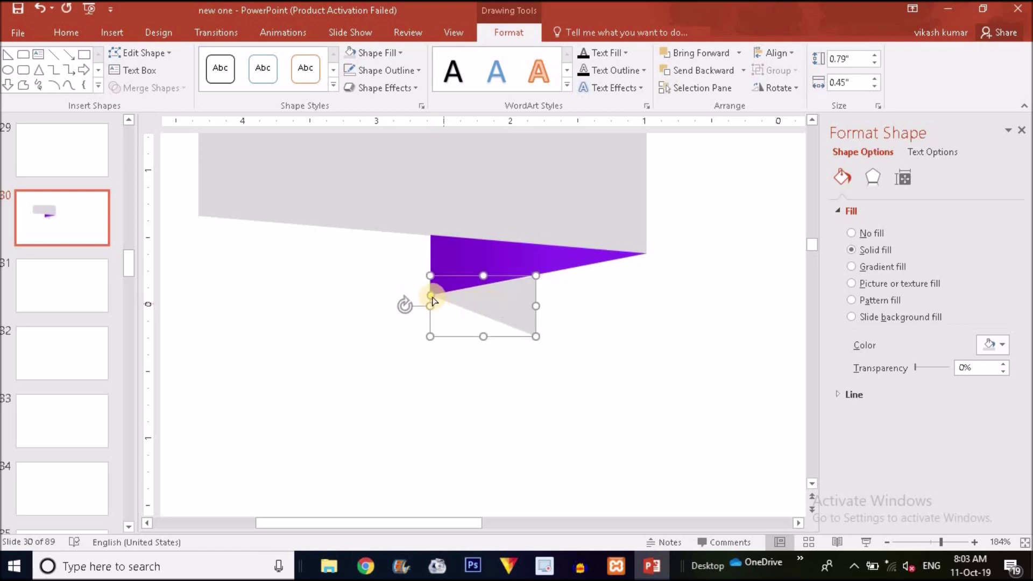
drag(432, 300, 431, 300)
key(ctrl+z)
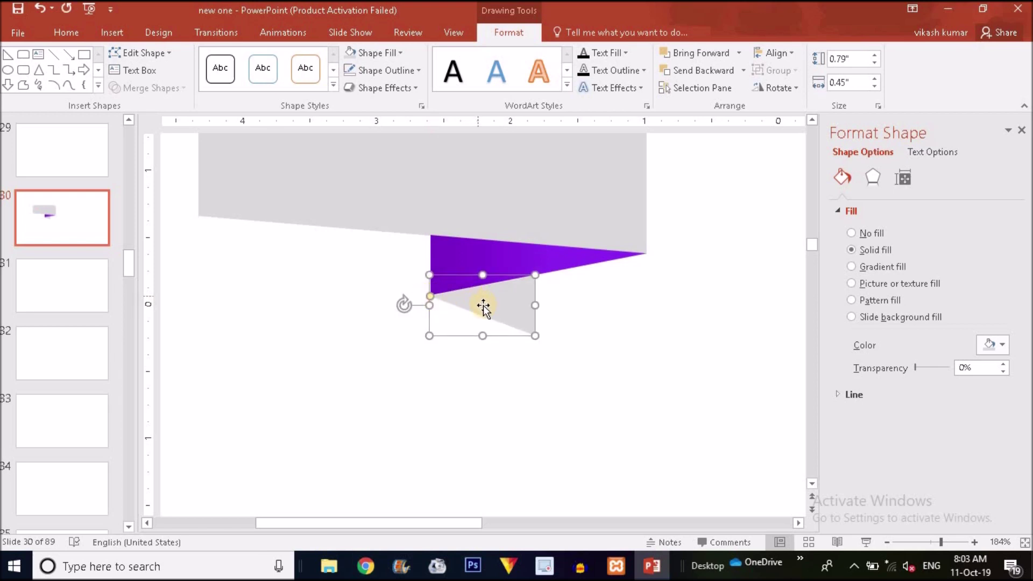
drag(499, 307, 481, 306)
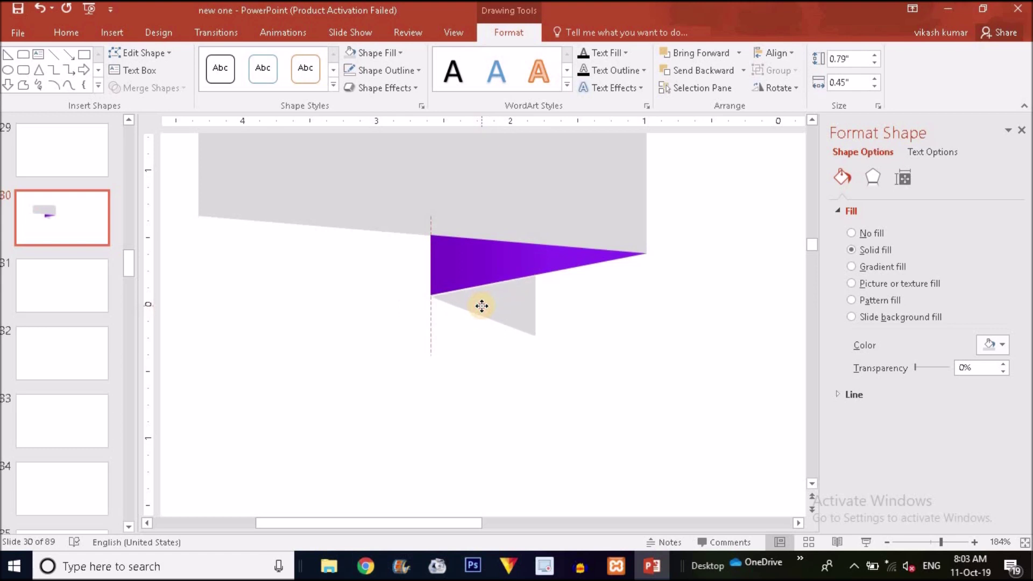
drag(482, 305, 481, 306)
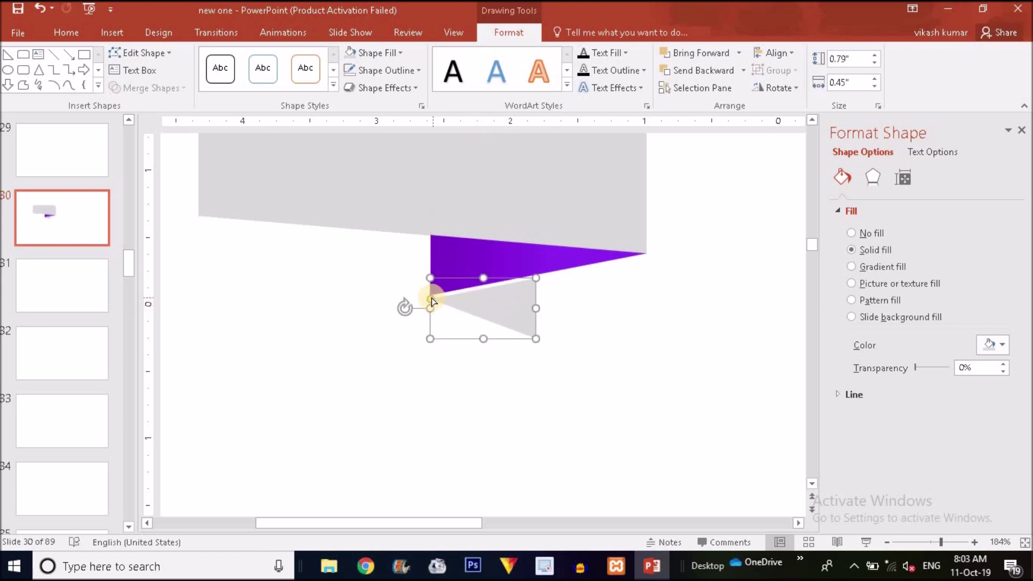
Nudge the grey fold flush against the purple edge and check the fit.
click(431, 303)
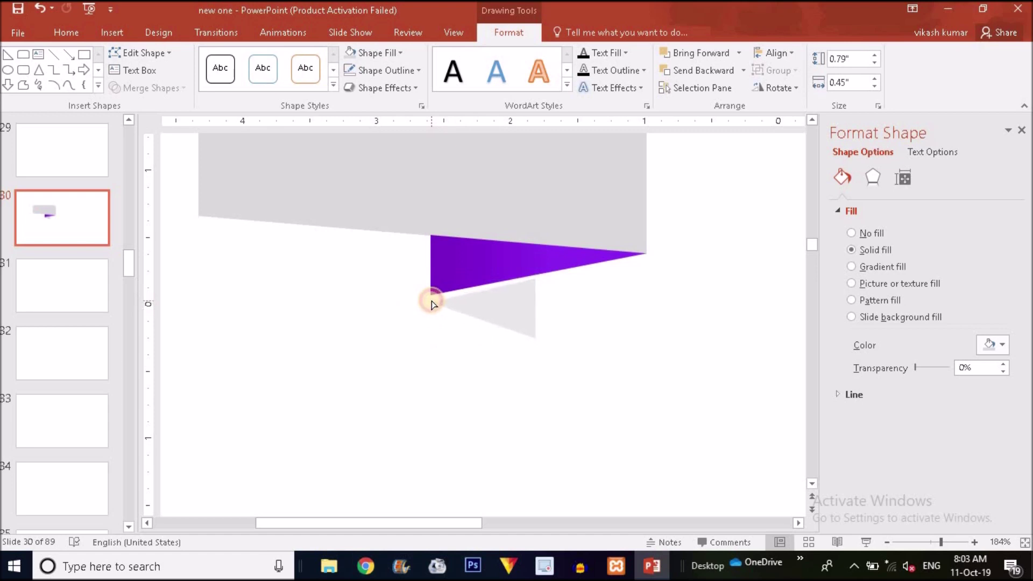
click(431, 300)
drag(431, 299, 433, 301)
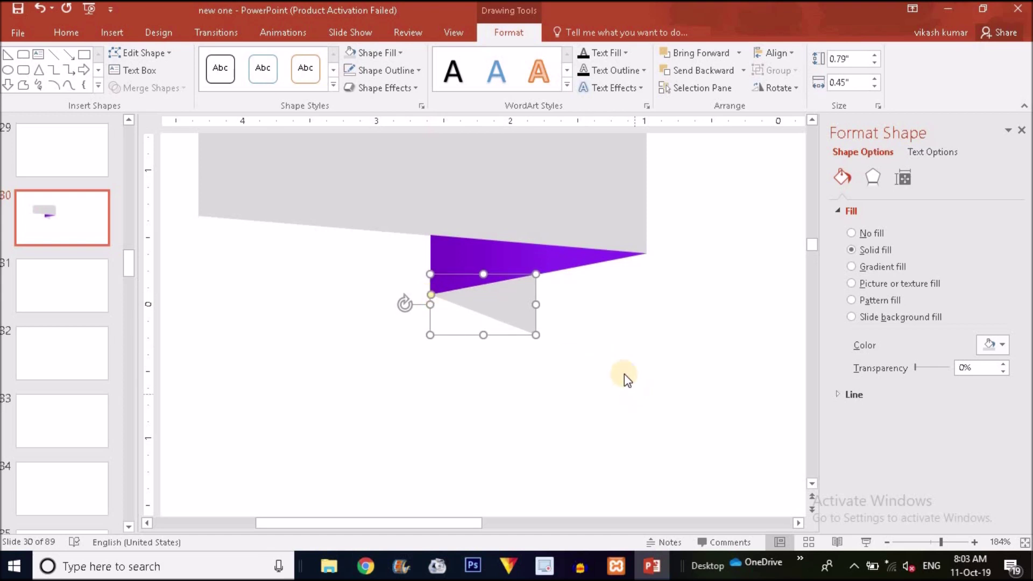
click(408, 213)
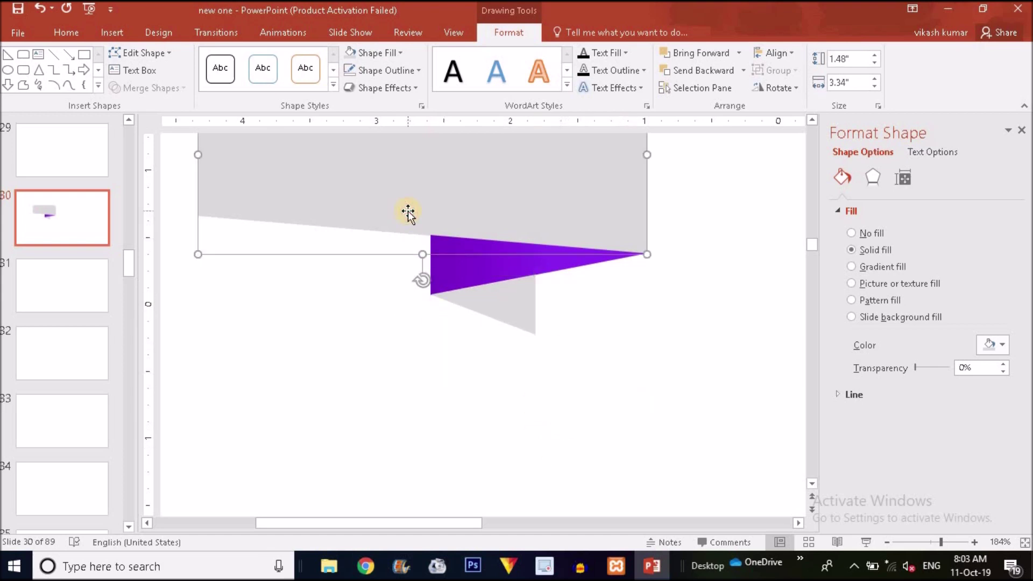
click(627, 399)
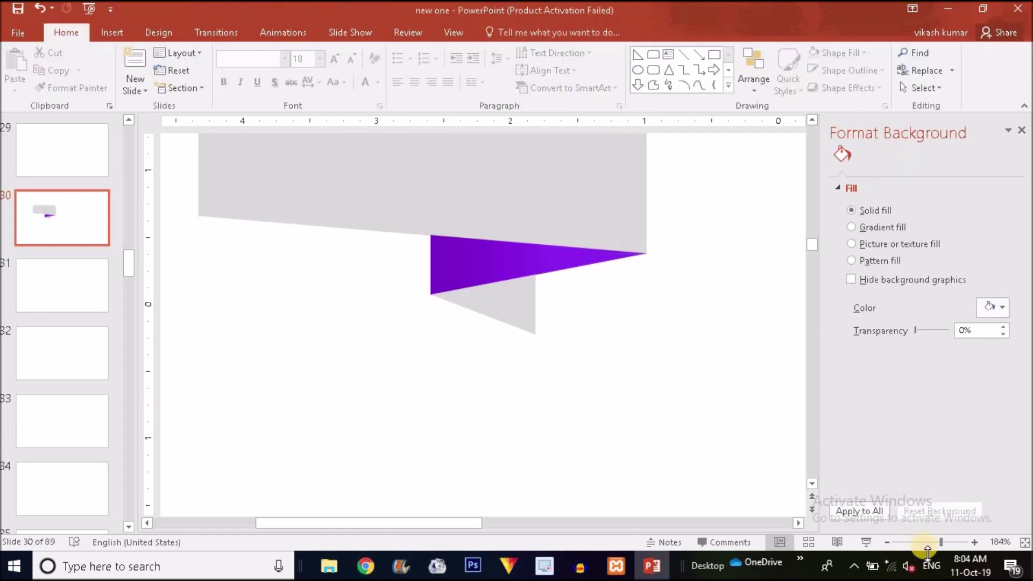
Zoom out and give the large card a near-white fill.
click(928, 542)
click(316, 223)
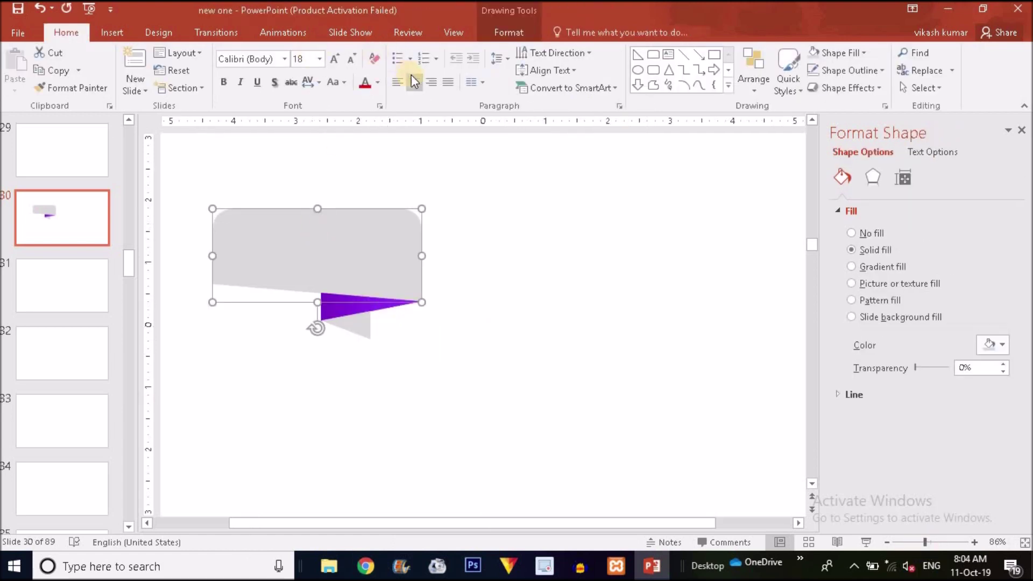
click(494, 34)
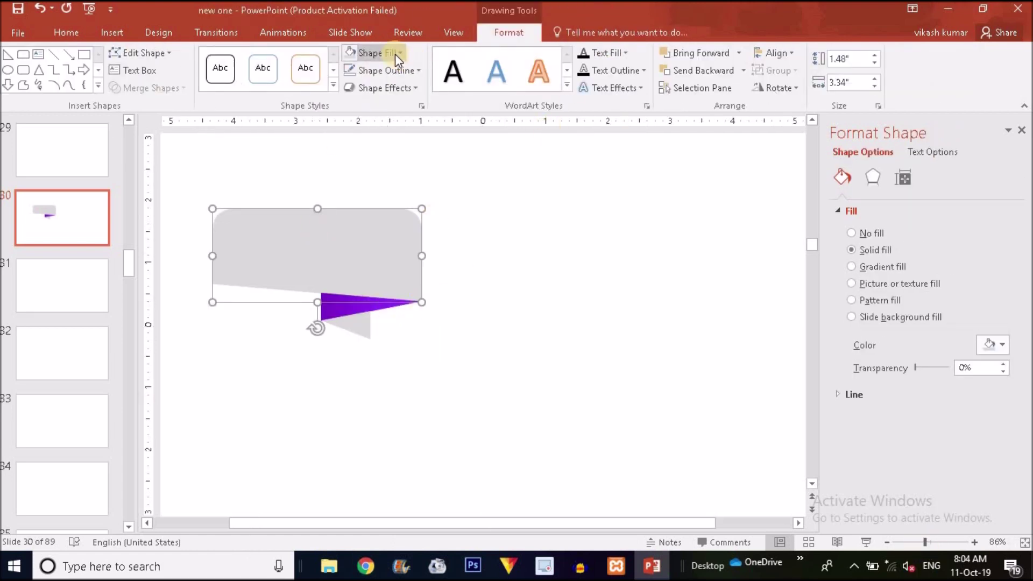
click(395, 54)
click(350, 100)
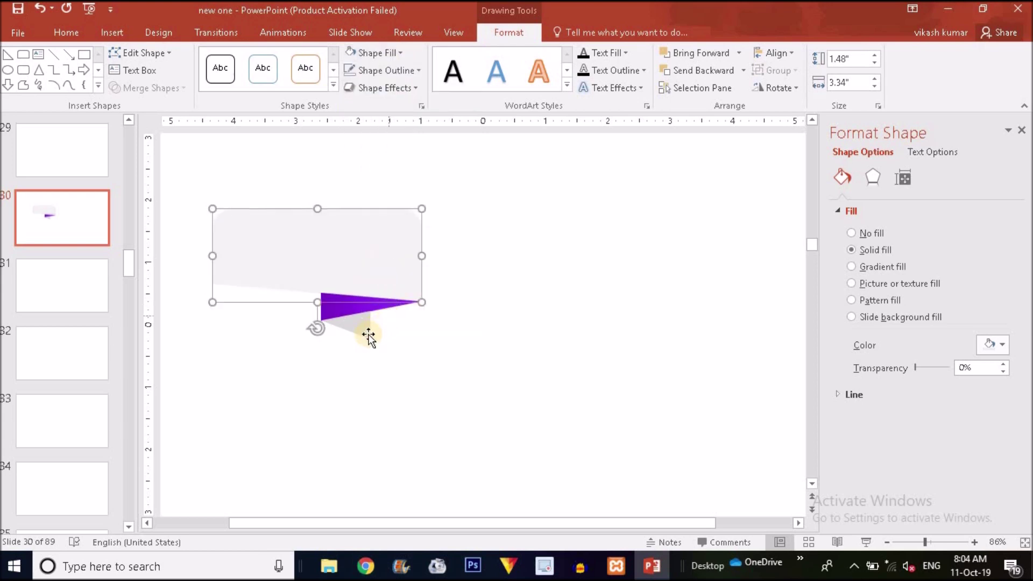
click(368, 336)
click(372, 54)
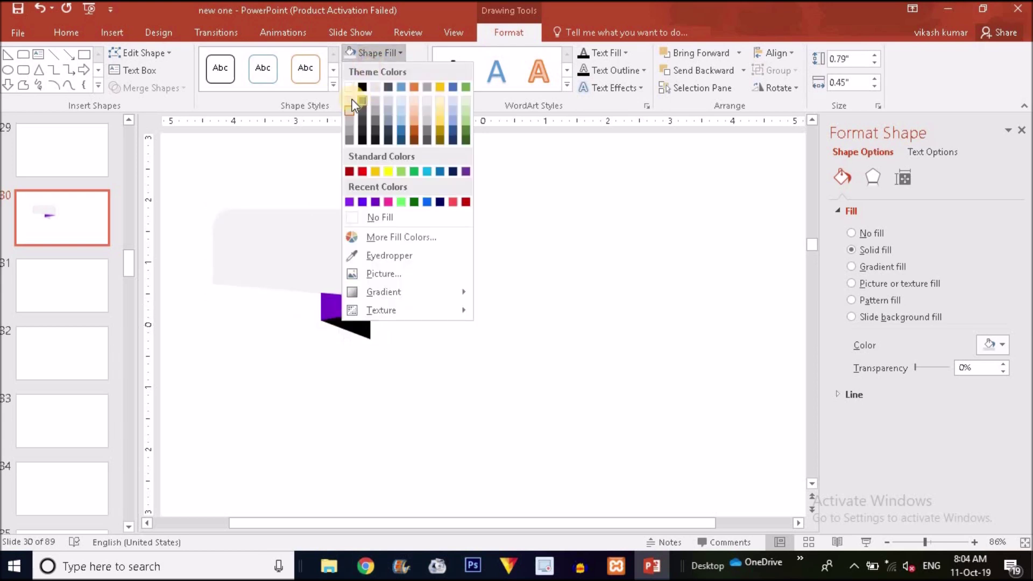
click(505, 305)
click(505, 305)
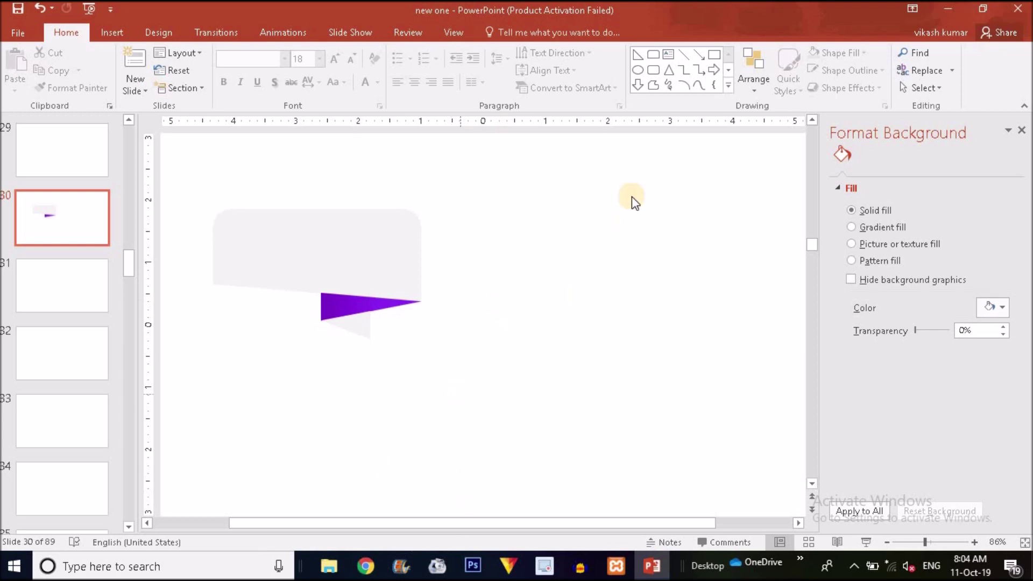
Set the slide background to a grey solid colour.
right_click(534, 276)
click(600, 403)
right_click(533, 292)
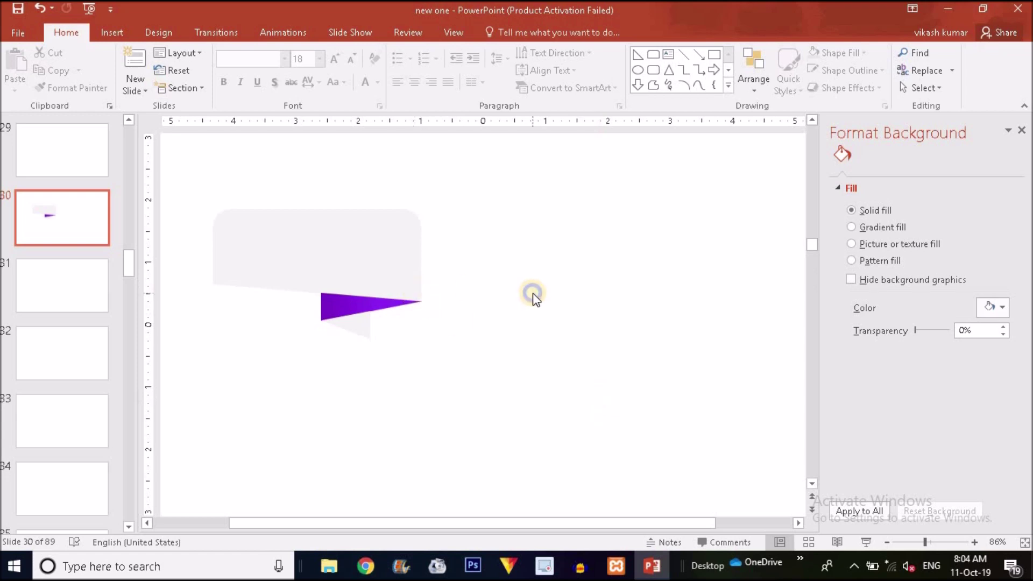
click(1002, 307)
click(913, 382)
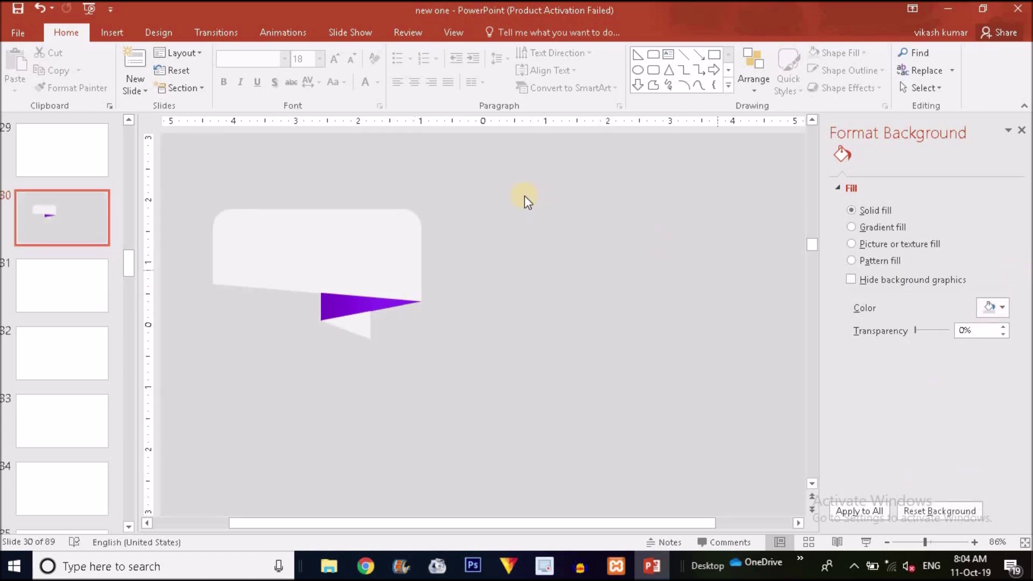
Refill the banner card white and select the small fold triangle under the ribbon.
click(389, 238)
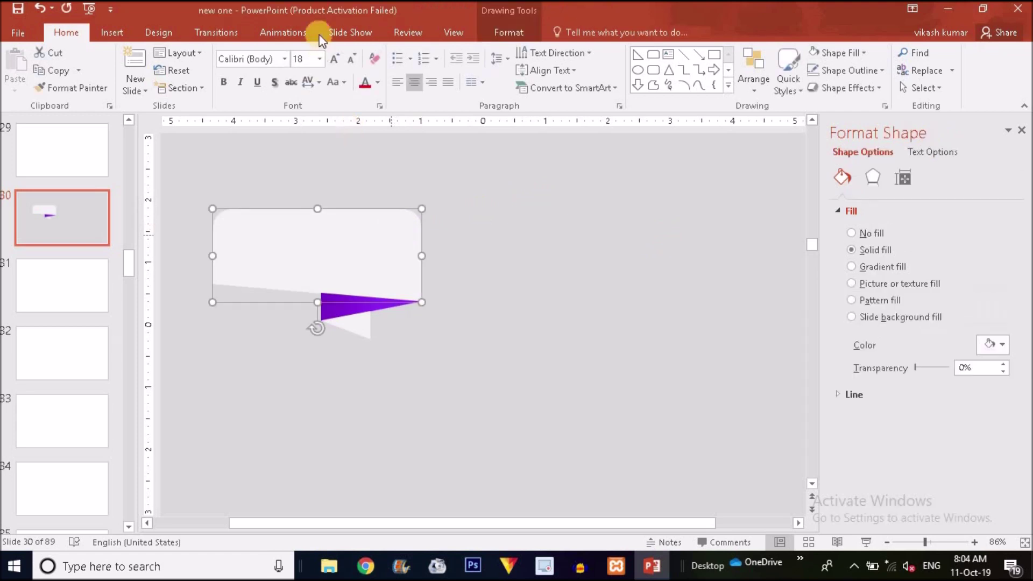
click(509, 32)
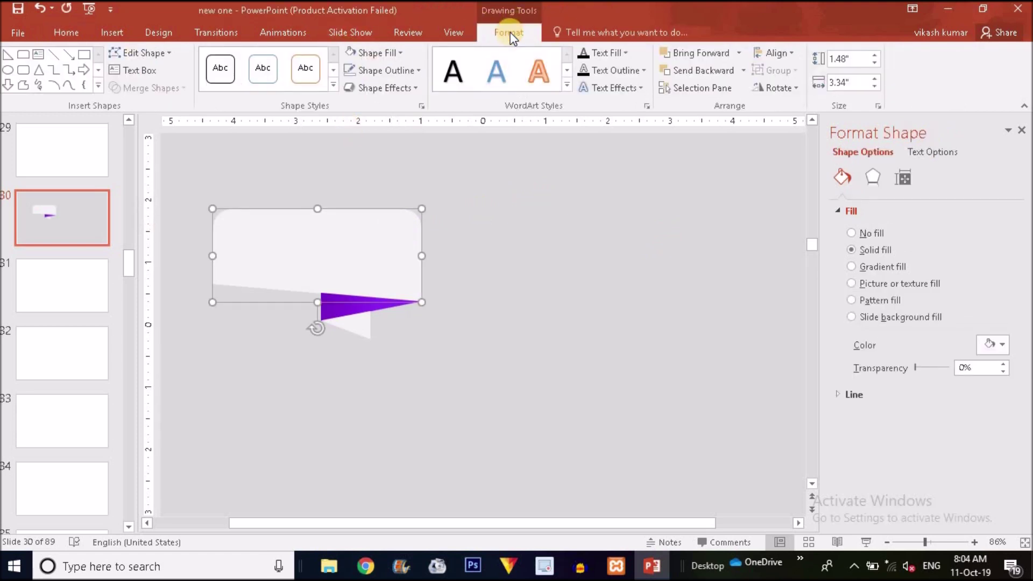
click(393, 52)
click(350, 88)
click(357, 330)
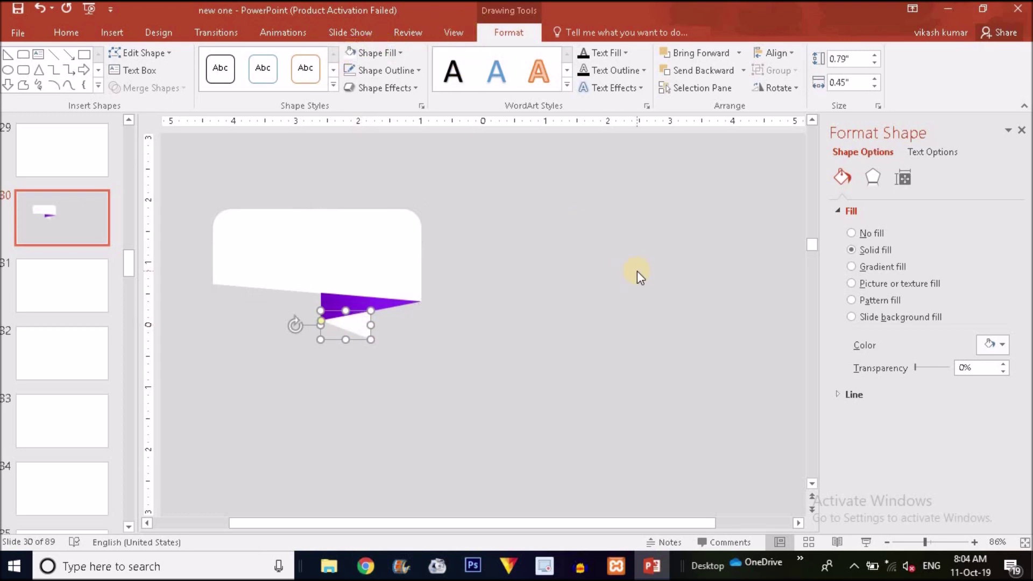
scroll(753, 333, down, 1)
right_click(670, 307)
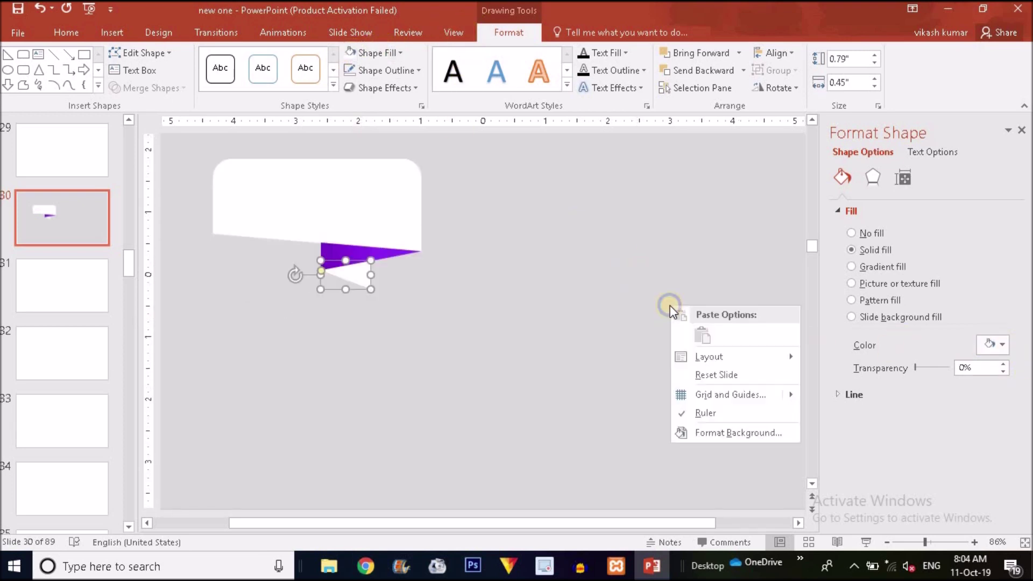
Make the slide background near-white, then switch it to a gradient fill.
click(1002, 309)
click(1002, 308)
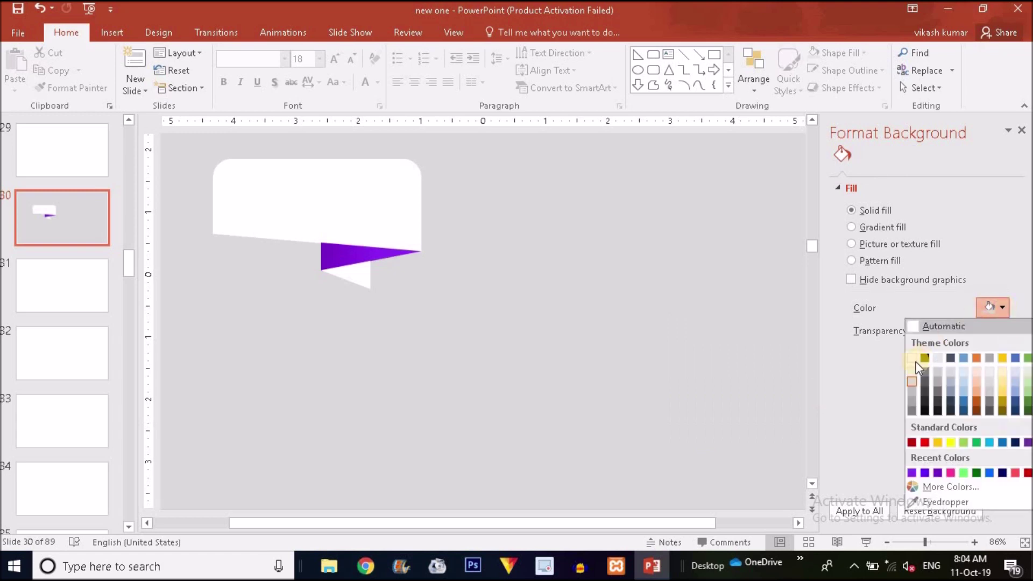
click(912, 370)
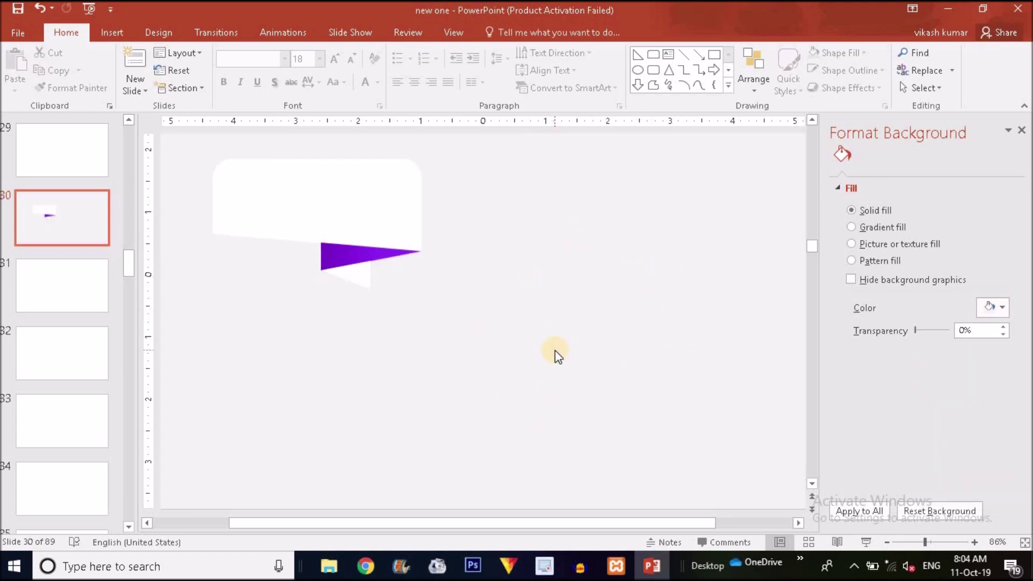
click(1004, 307)
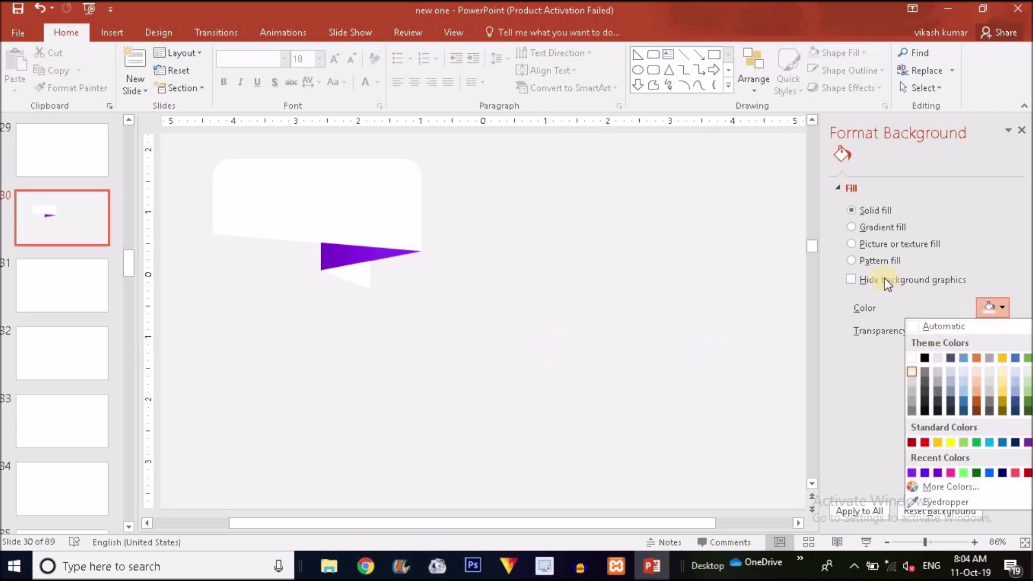
click(873, 356)
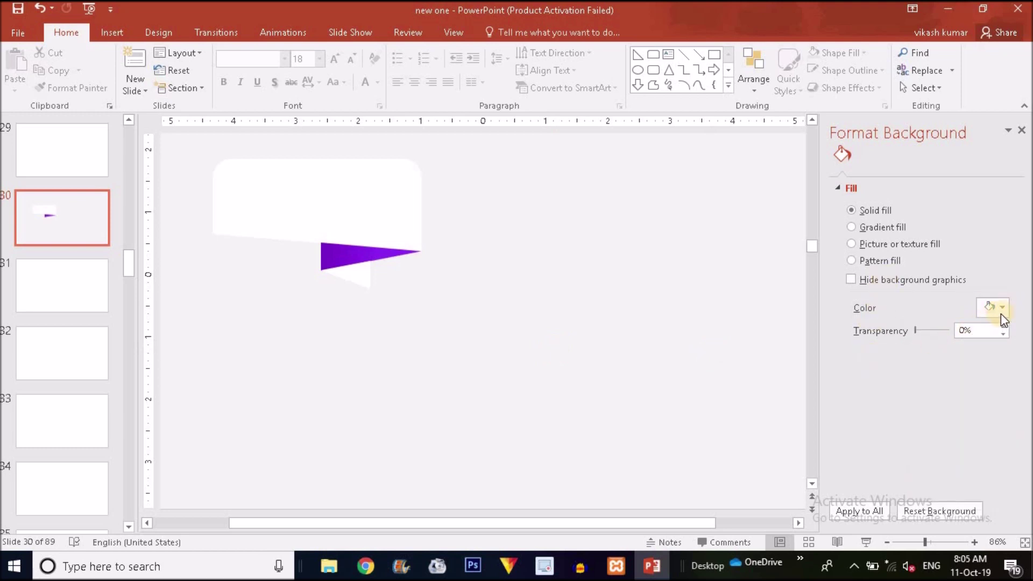
click(851, 227)
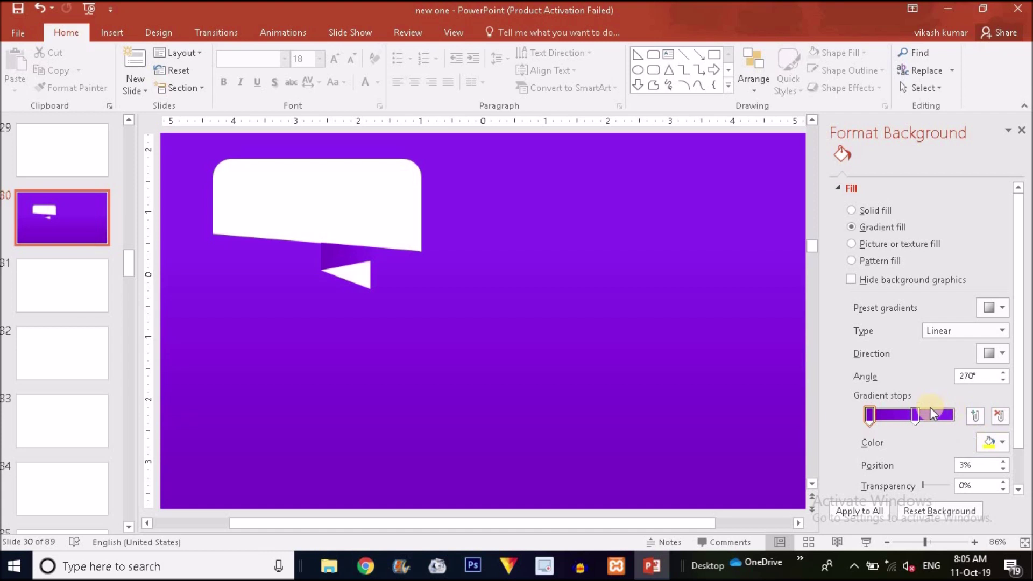
Move the end gradient stop to 100% and make both stops light grey.
drag(932, 417, 952, 417)
click(1003, 441)
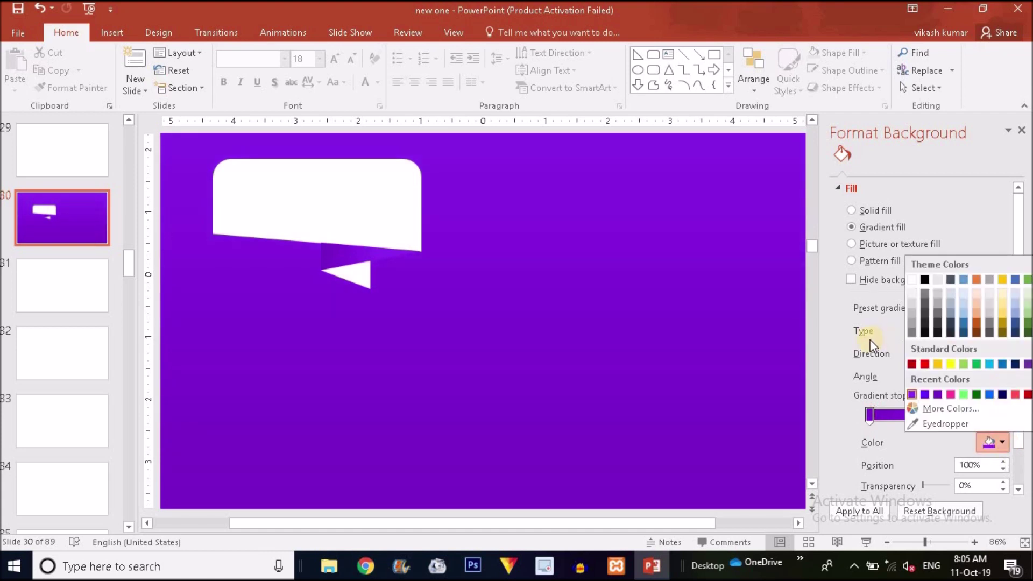
click(834, 327)
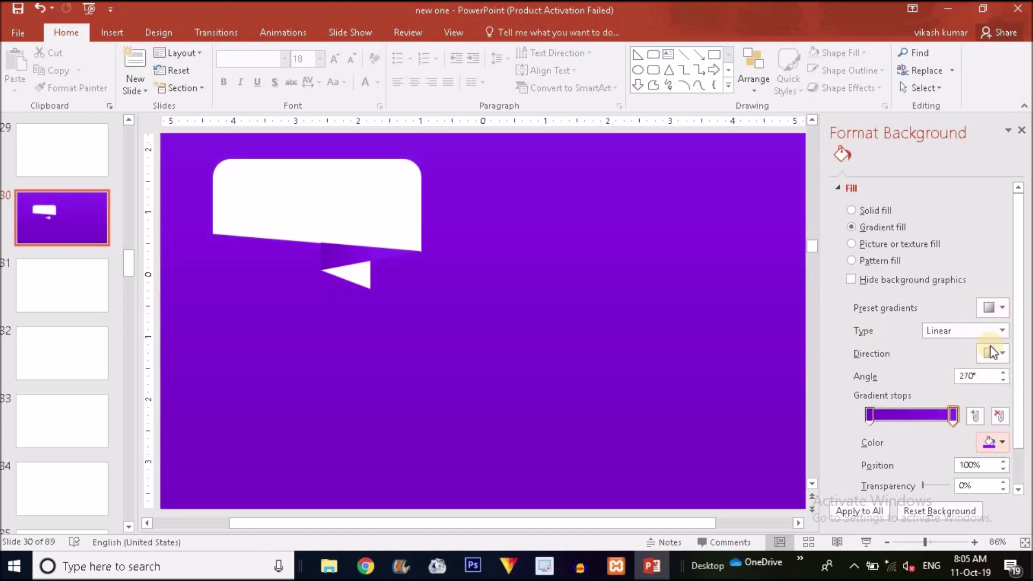
click(872, 415)
click(1000, 442)
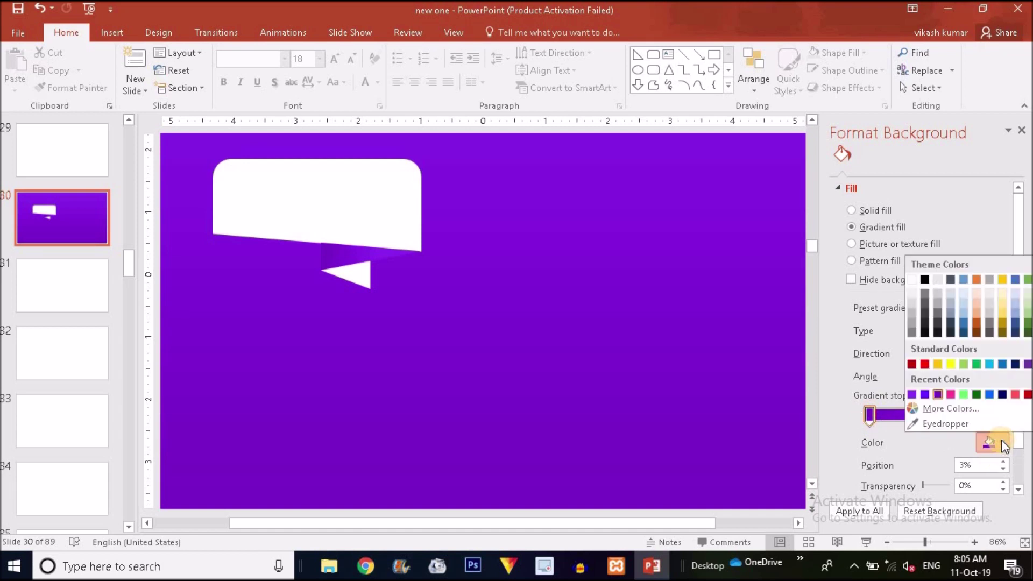
click(911, 312)
click(954, 414)
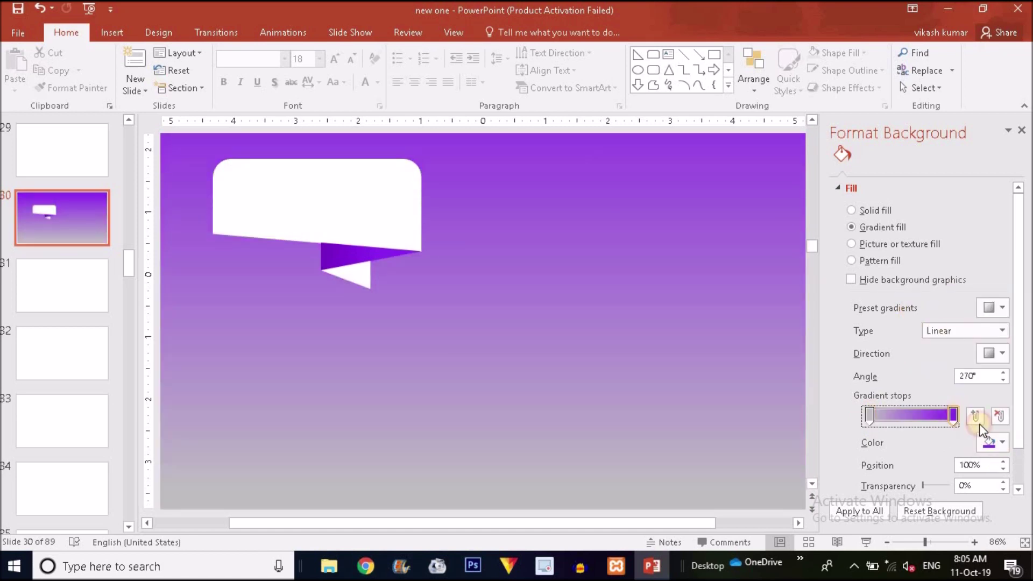
click(1002, 442)
click(914, 298)
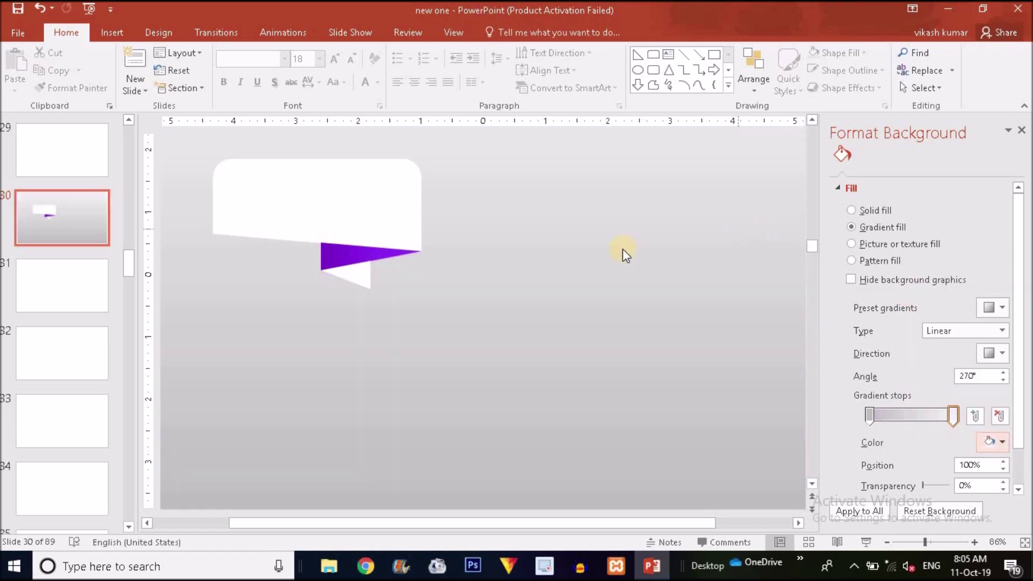
Make the background gradient linear, running diagonally at 45°.
click(1002, 353)
click(917, 381)
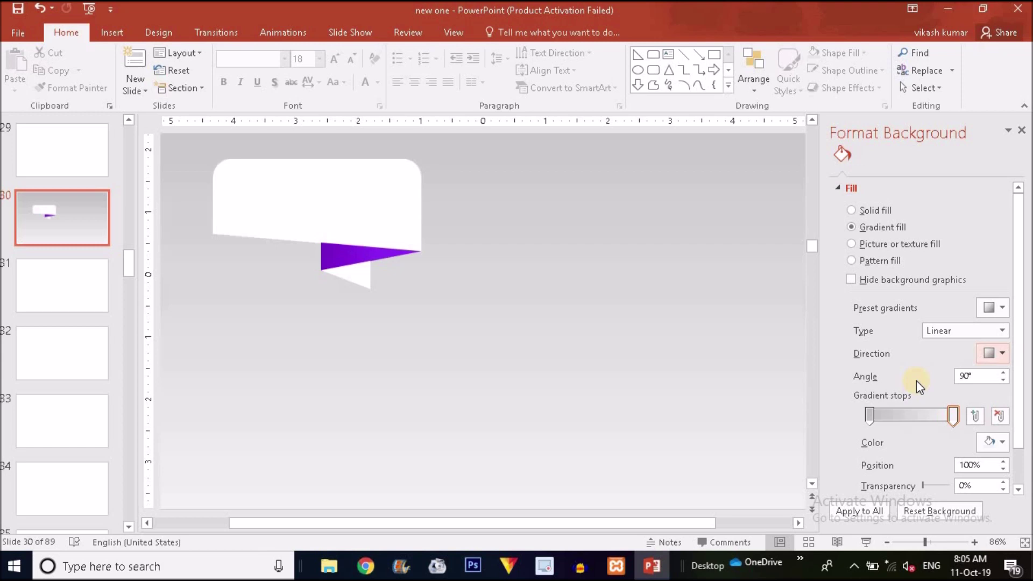
click(1001, 352)
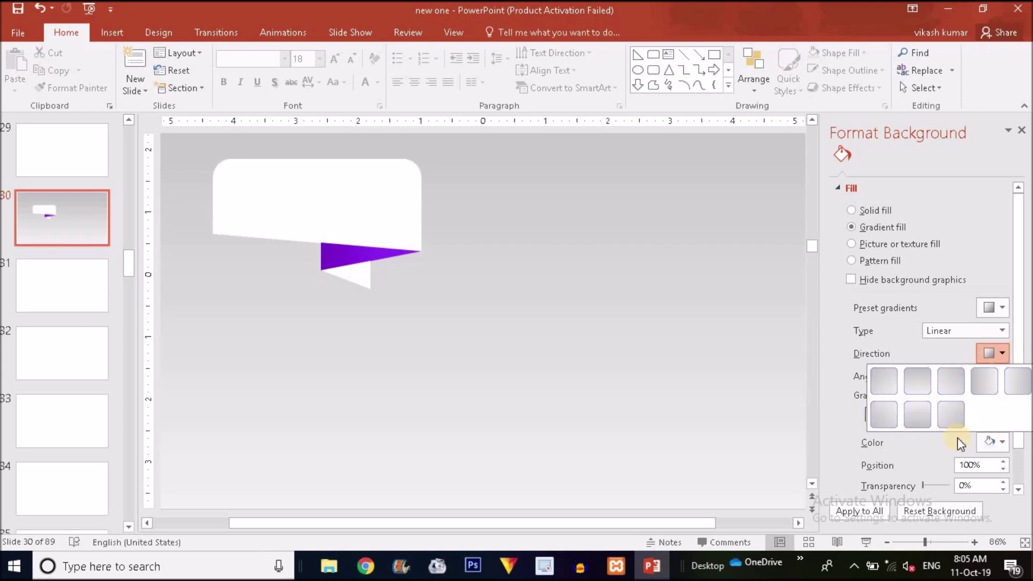
click(885, 383)
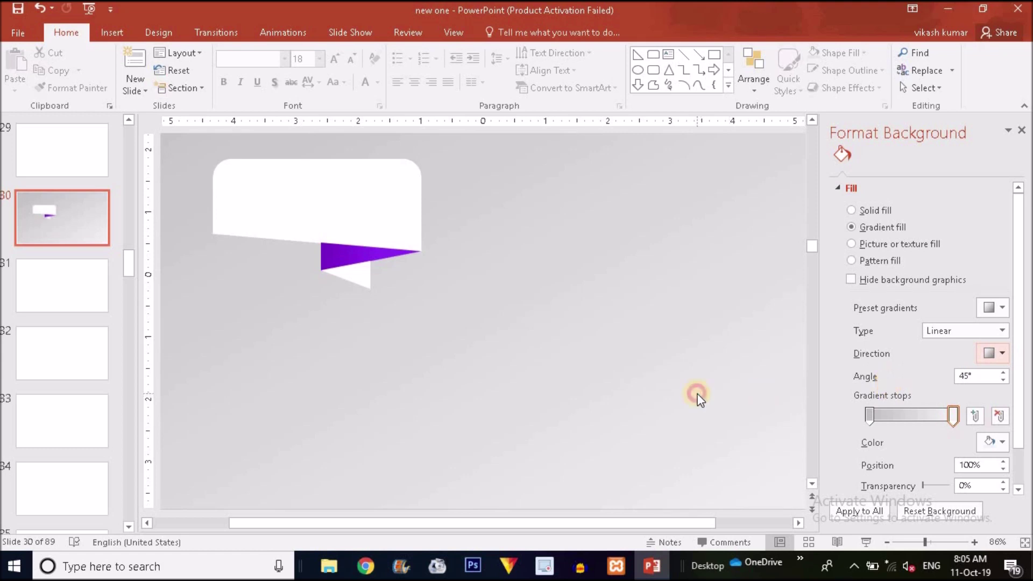
drag(924, 541, 920, 542)
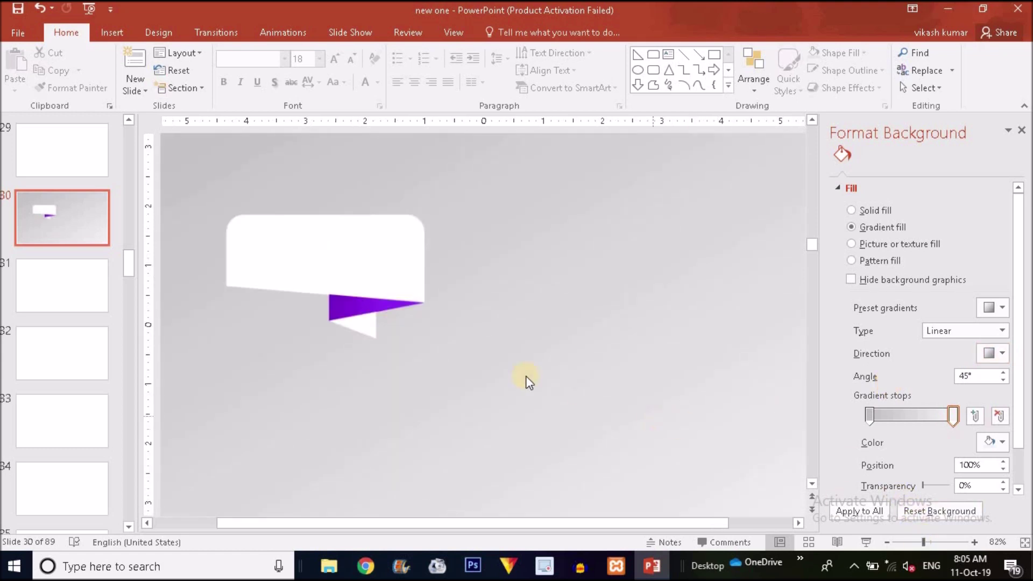
Give the purple ribbon tab a soft outer shadow preset.
drag(919, 542, 923, 541)
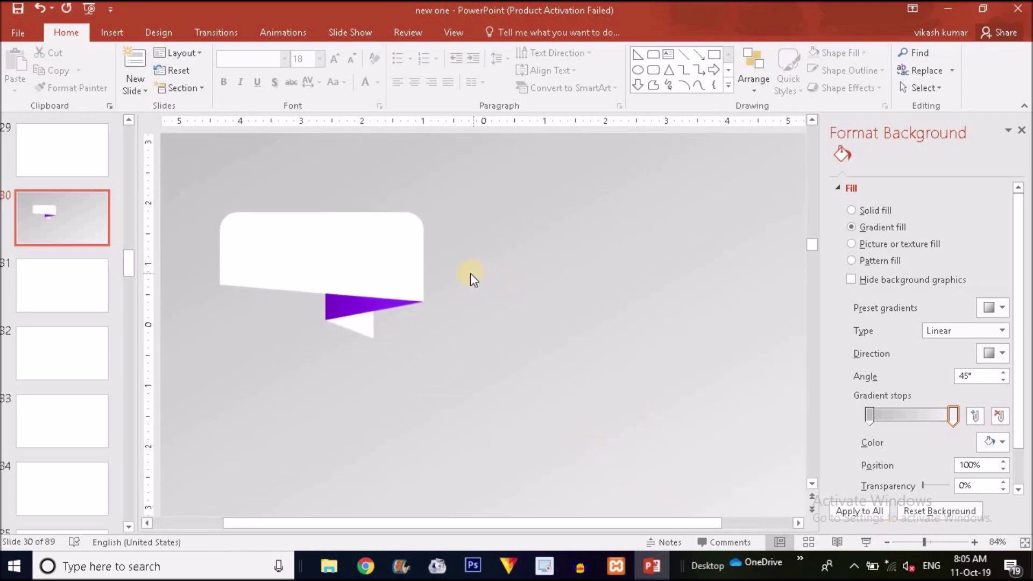
click(358, 311)
click(872, 179)
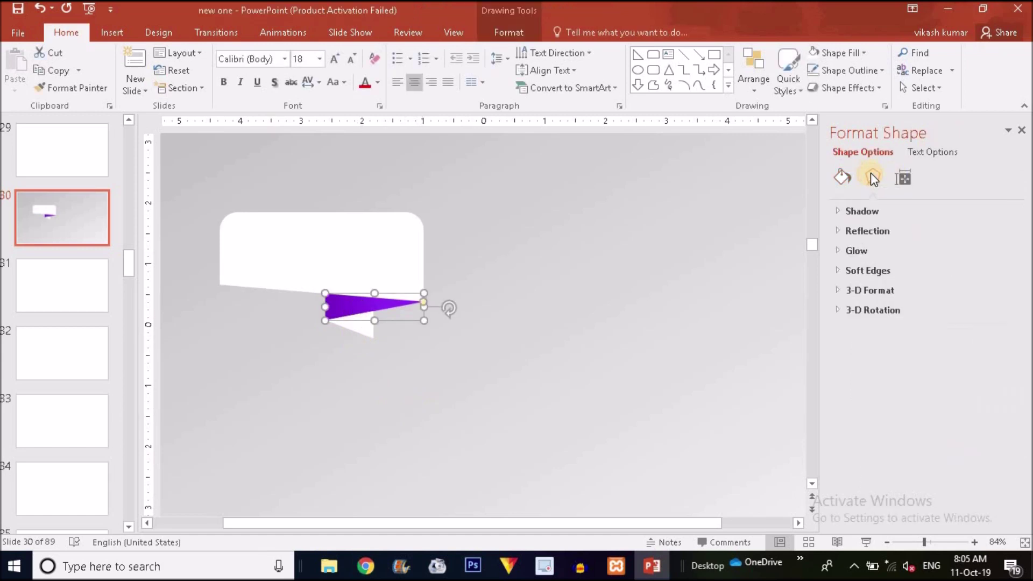
click(877, 210)
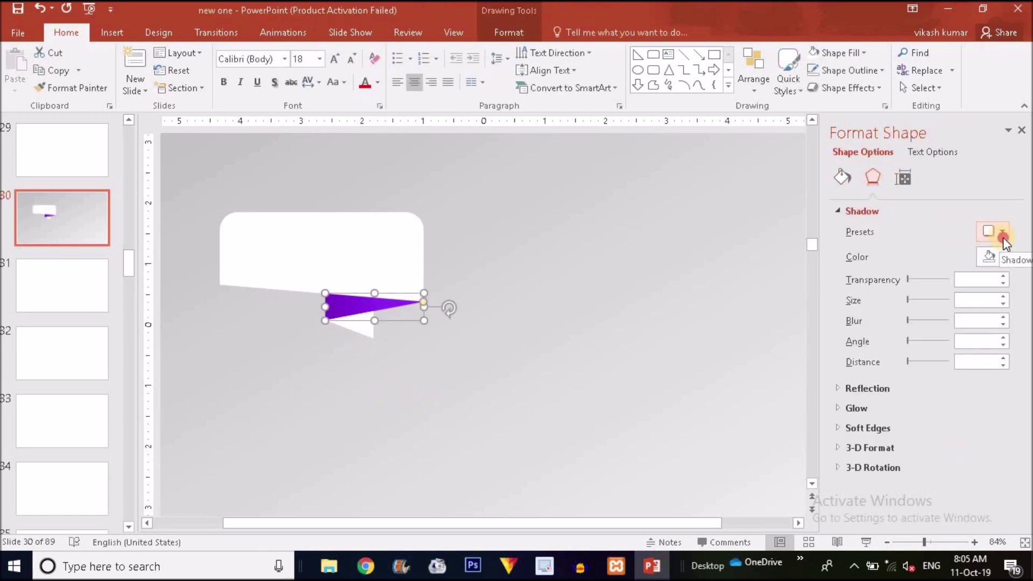
click(1003, 237)
click(957, 334)
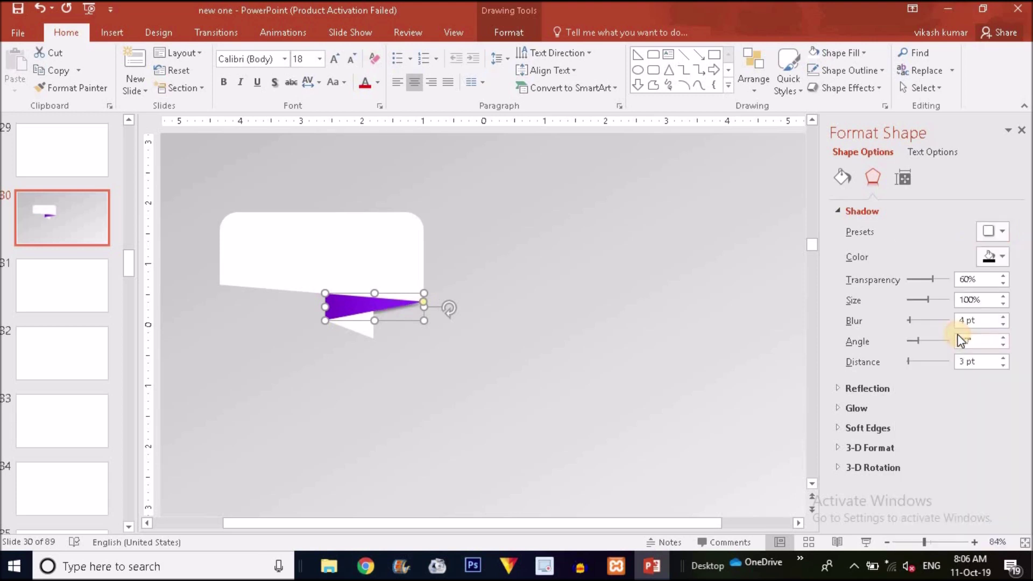
Send the white fold triangle to the back, behind the ribbon.
click(363, 326)
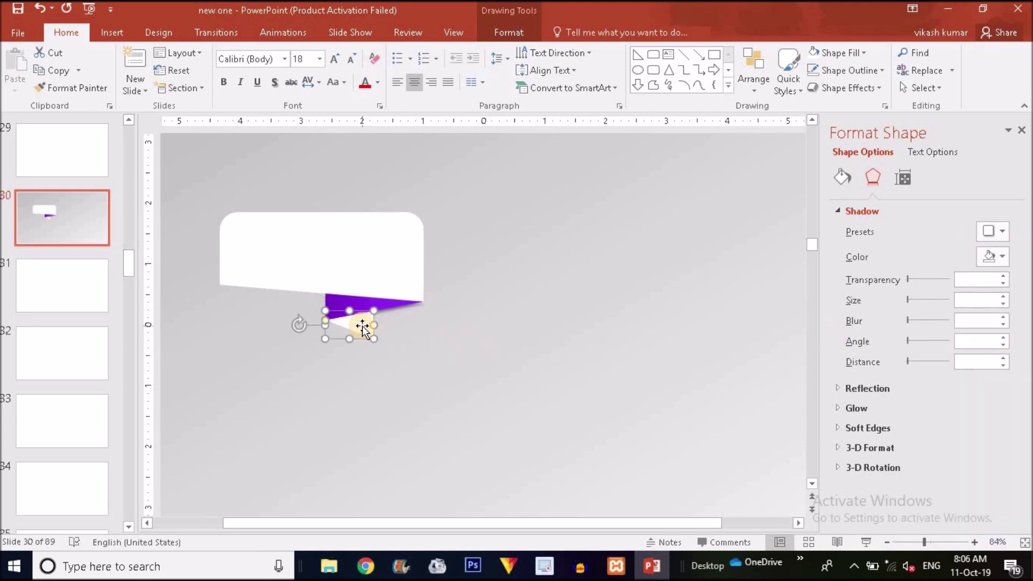
right_click(363, 326)
click(439, 205)
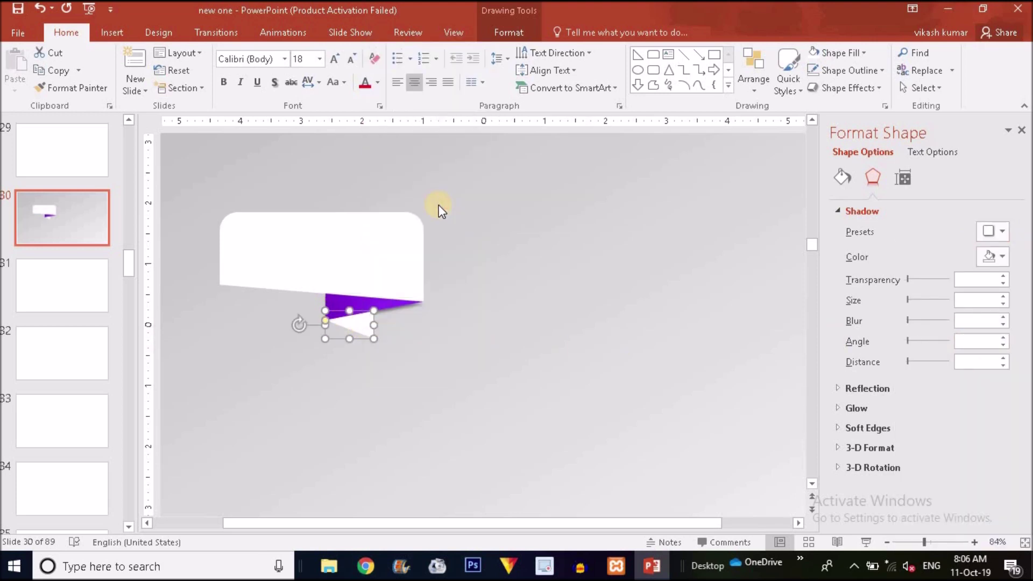
click(498, 385)
click(113, 34)
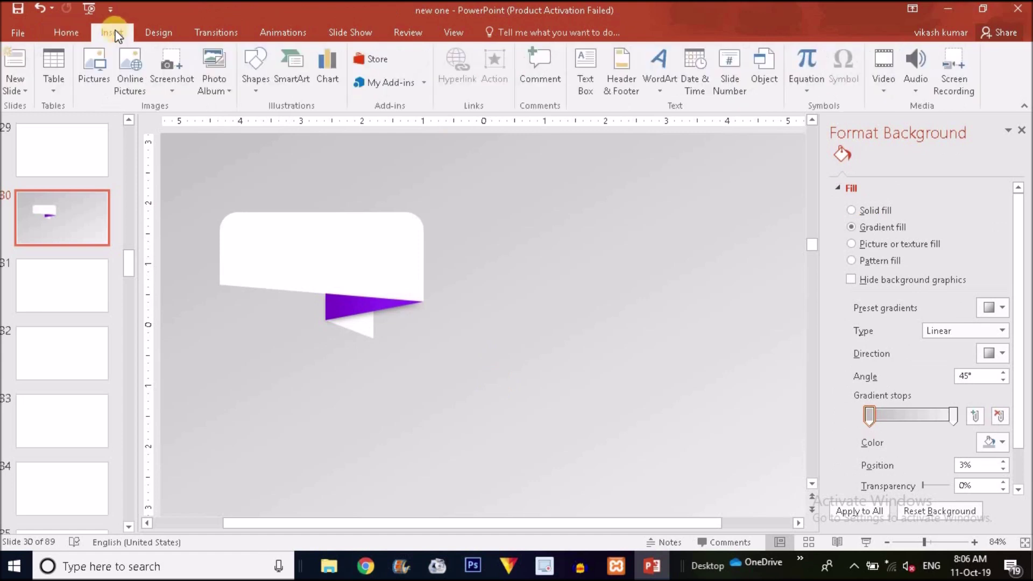
Draw a small 0.57" by 1.01" blue pentagon right of the card, rotated to point downward.
click(252, 74)
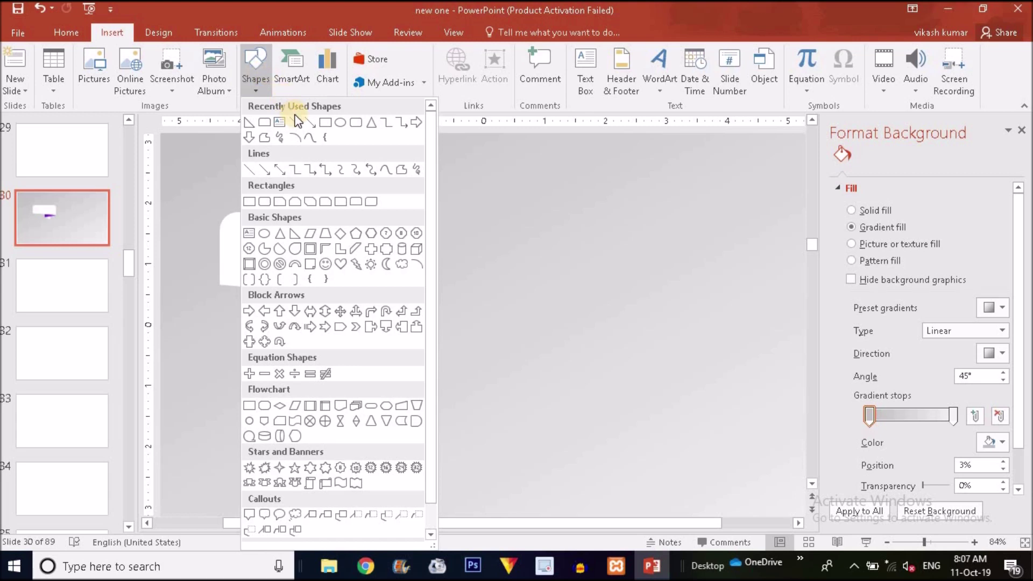
key(Escape)
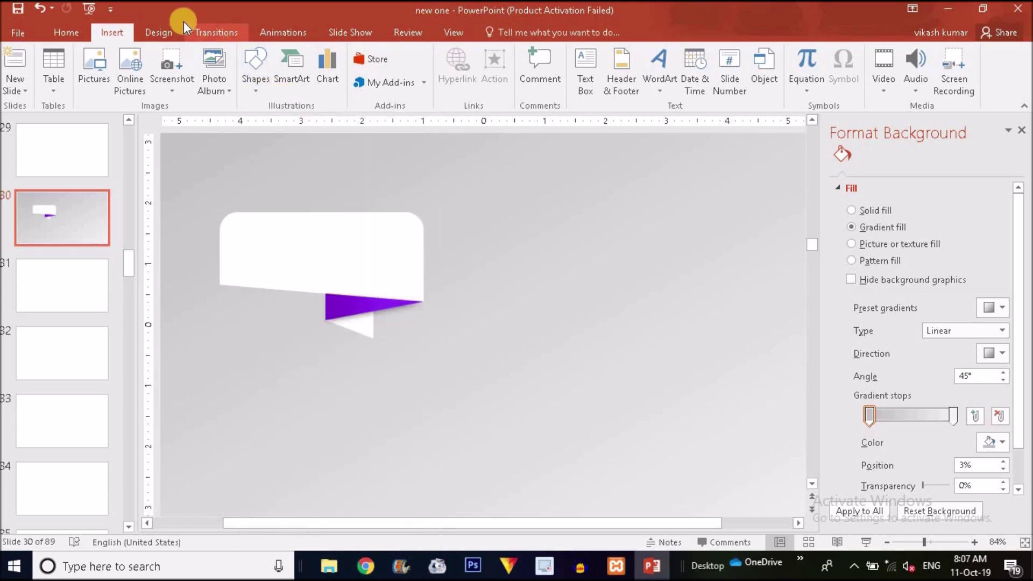
click(255, 70)
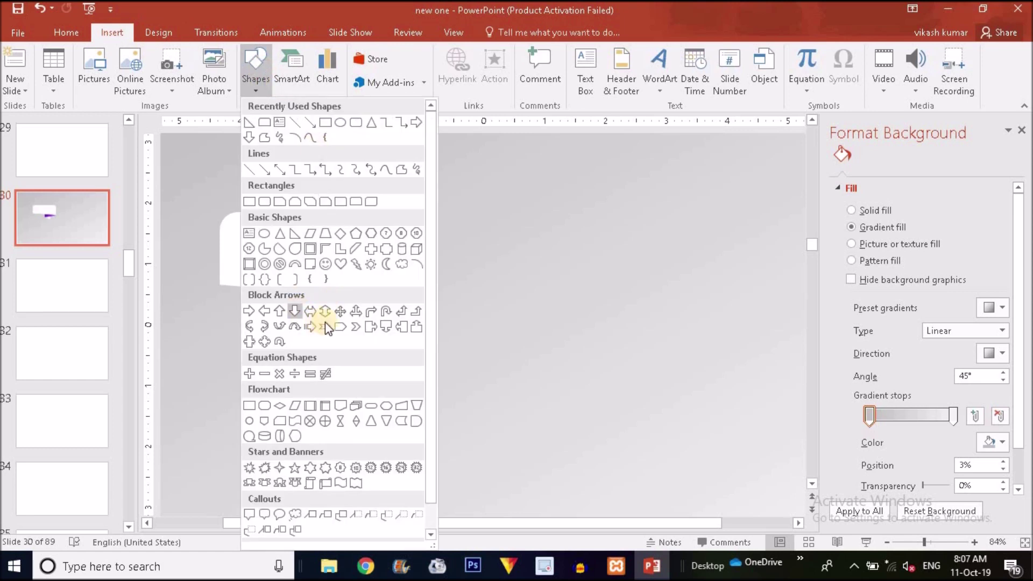
click(340, 327)
drag(527, 212, 588, 249)
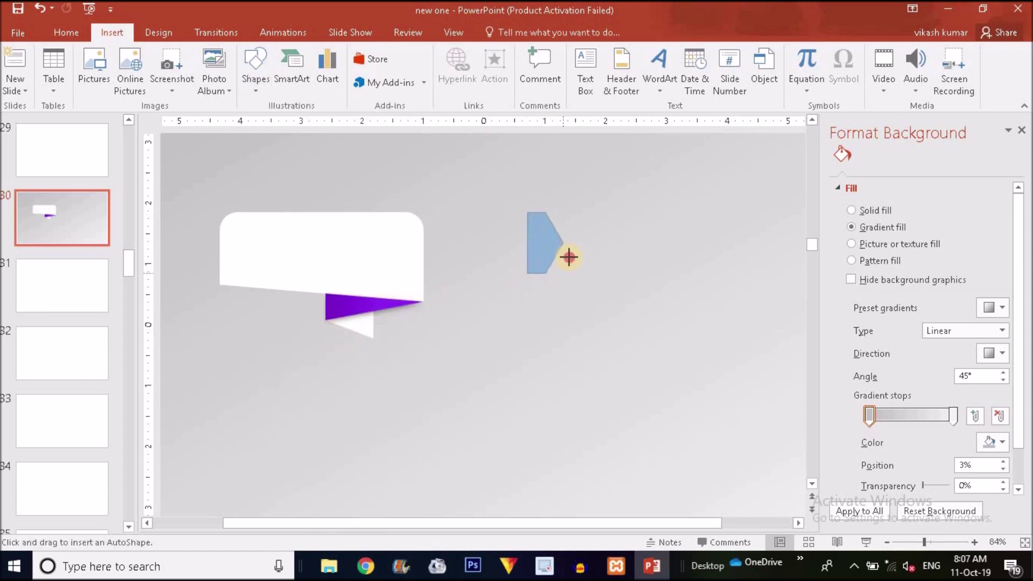
drag(588, 249, 588, 247)
drag(560, 178, 602, 230)
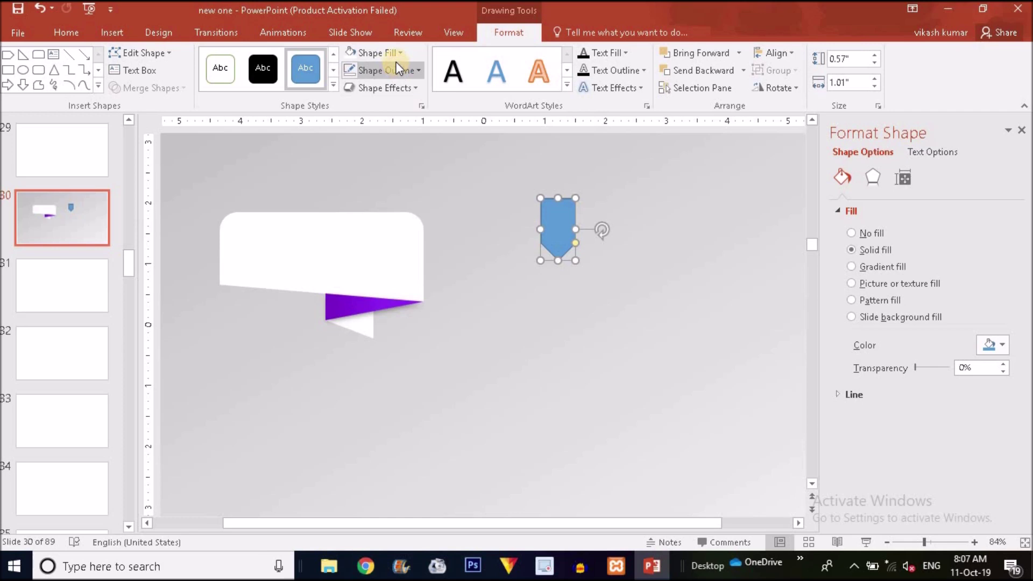
Give the pentagon a gradient fill with both stops set to Purple.
click(855, 267)
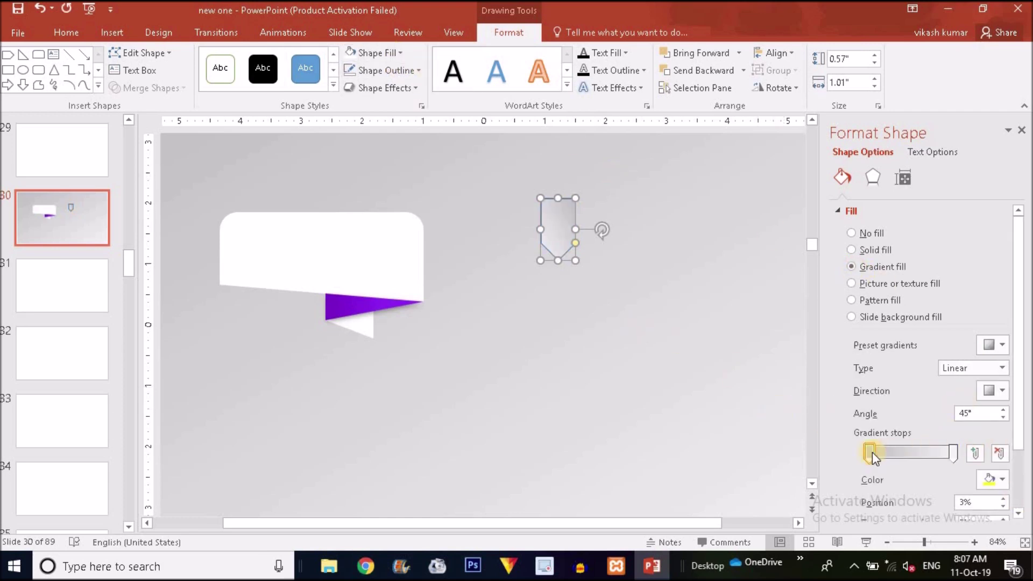
click(898, 453)
click(998, 476)
click(922, 433)
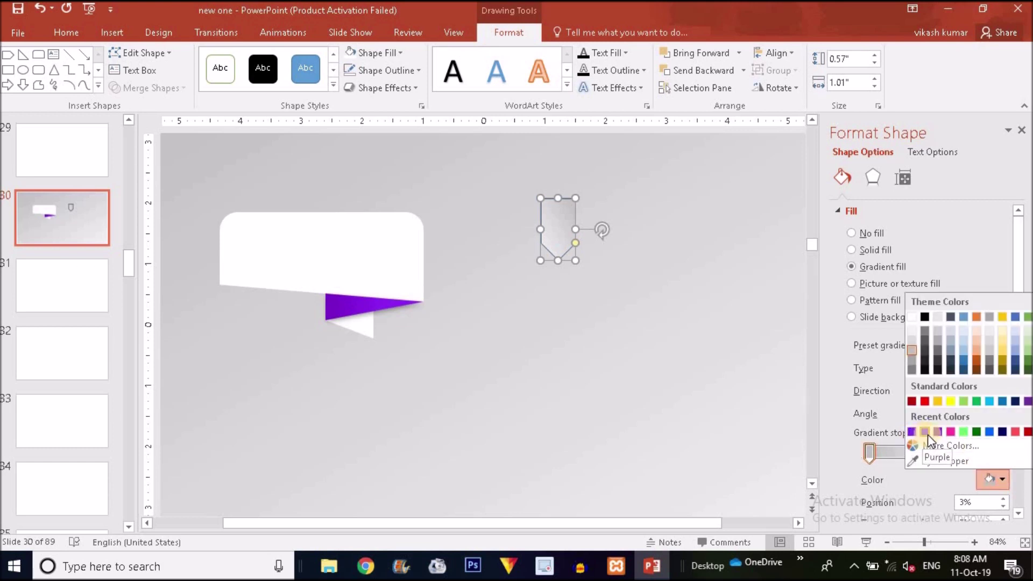
click(925, 434)
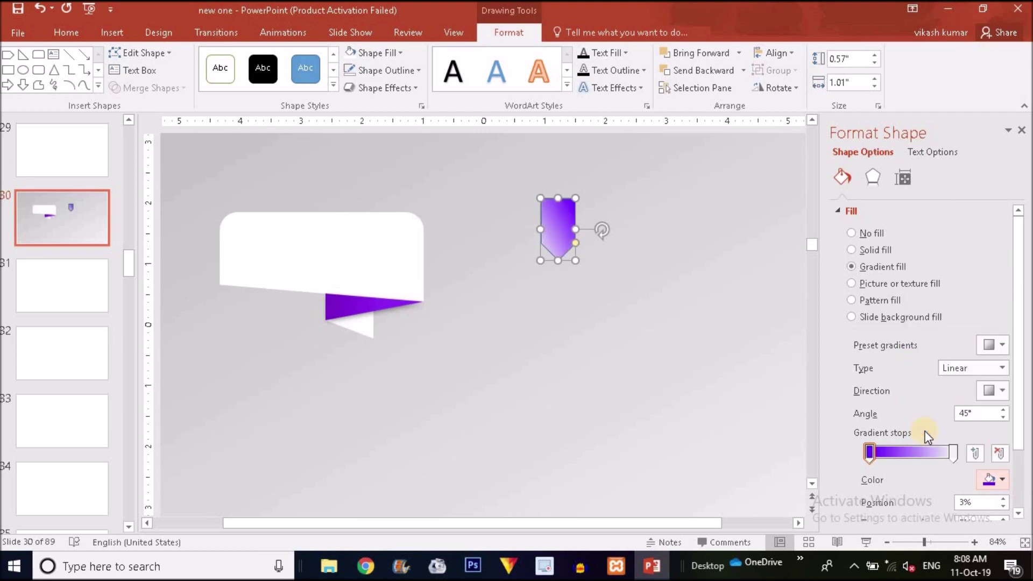
click(953, 454)
click(1000, 478)
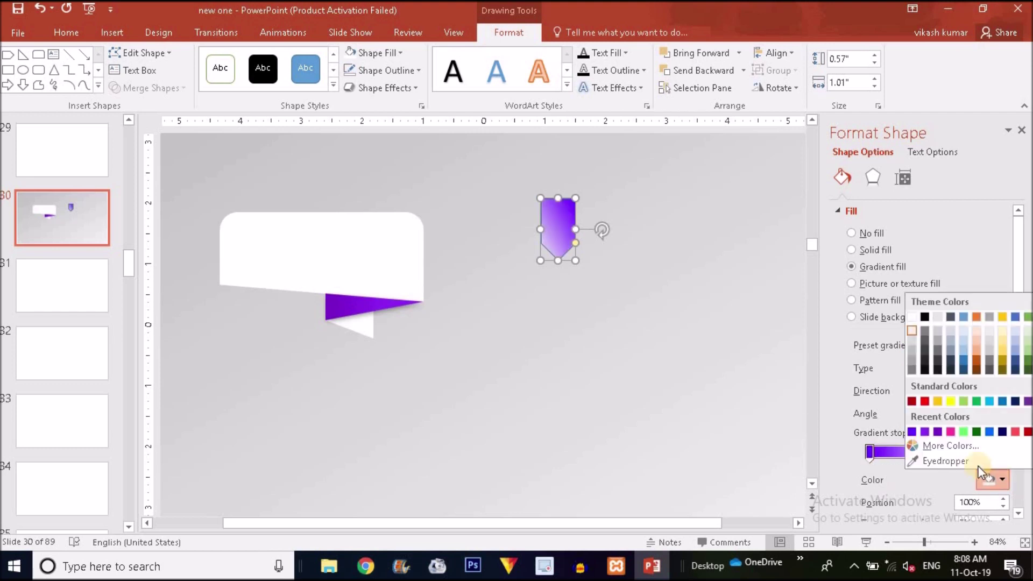
click(927, 433)
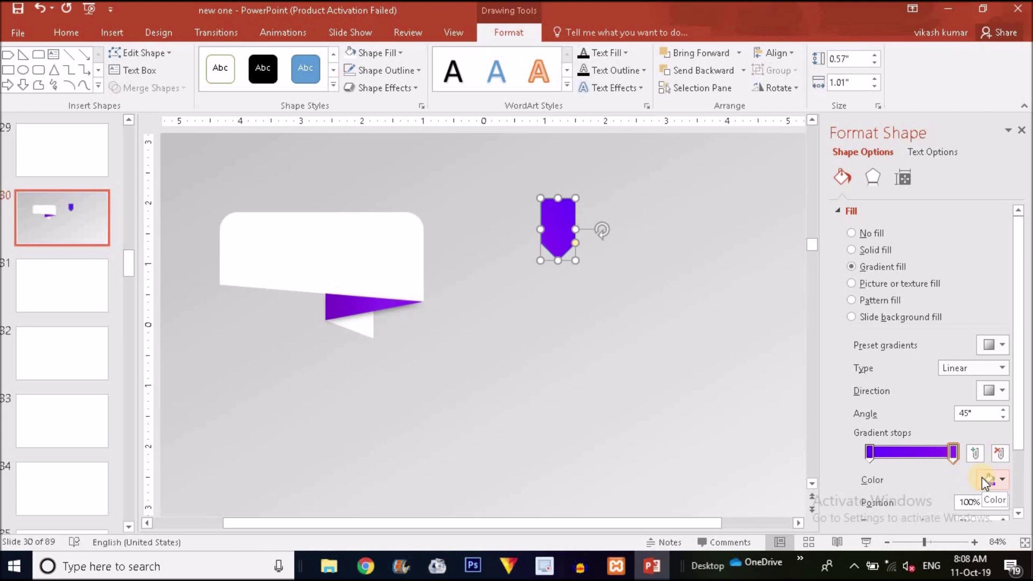
Make the gradient linear at 170°, shift the right stop inward, and move the tab down-left.
click(1003, 390)
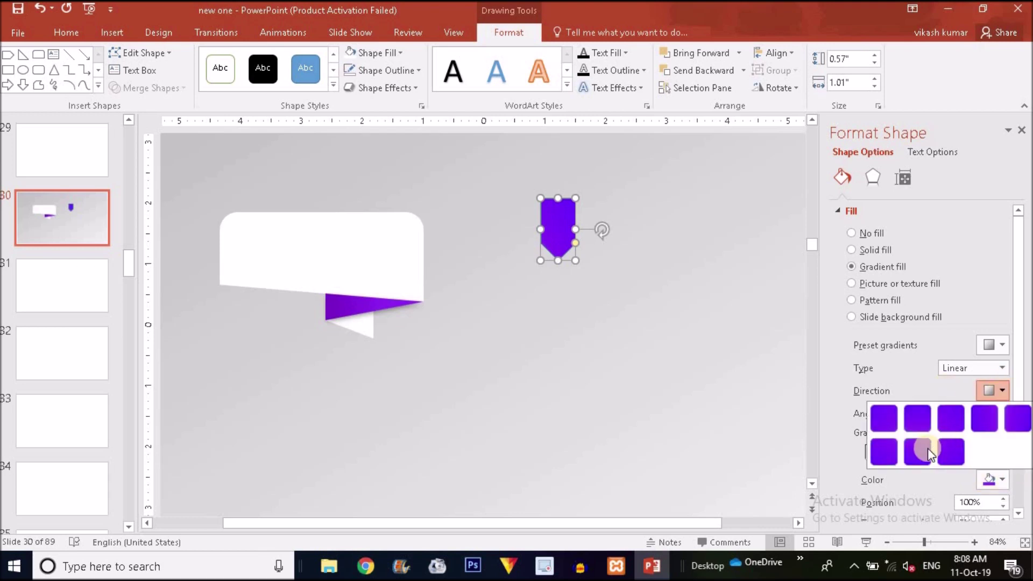
click(918, 422)
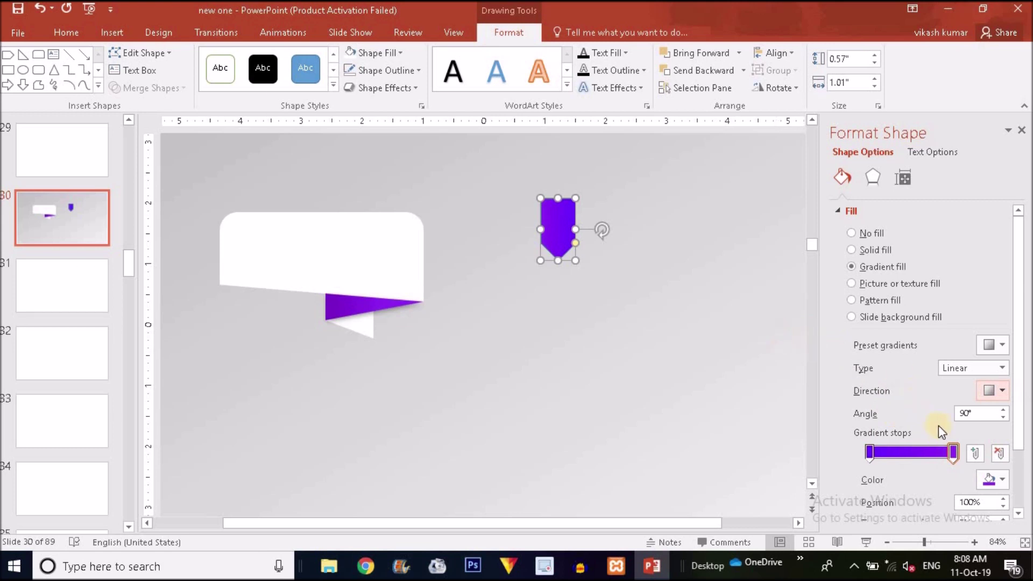
click(1002, 410)
click(1002, 410)
click(1002, 409)
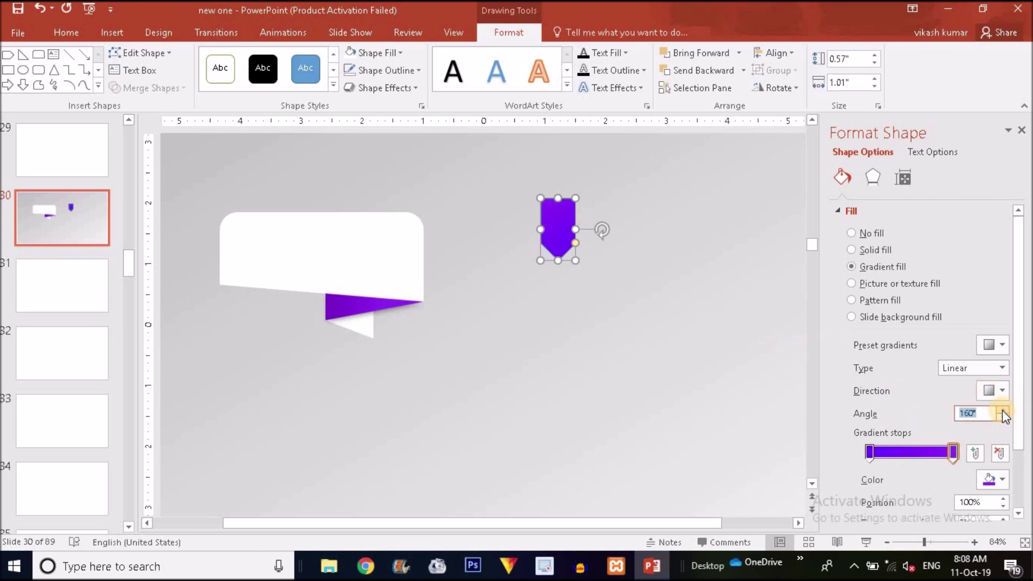
drag(953, 452, 873, 452)
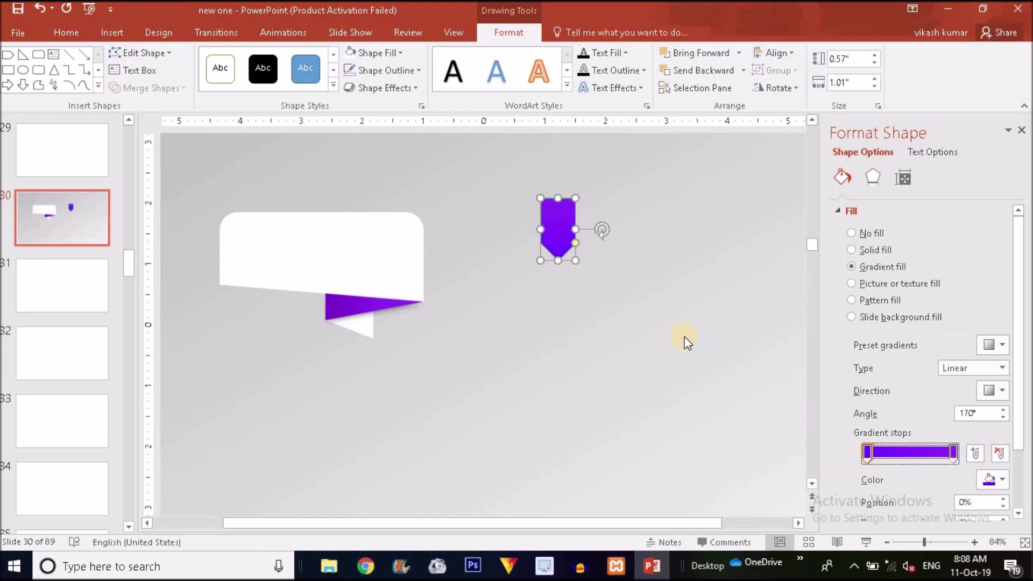
mouse_move(557, 225)
mouse_down()
mouse_move(528, 272)
mouse_move(547, 305)
mouse_up()
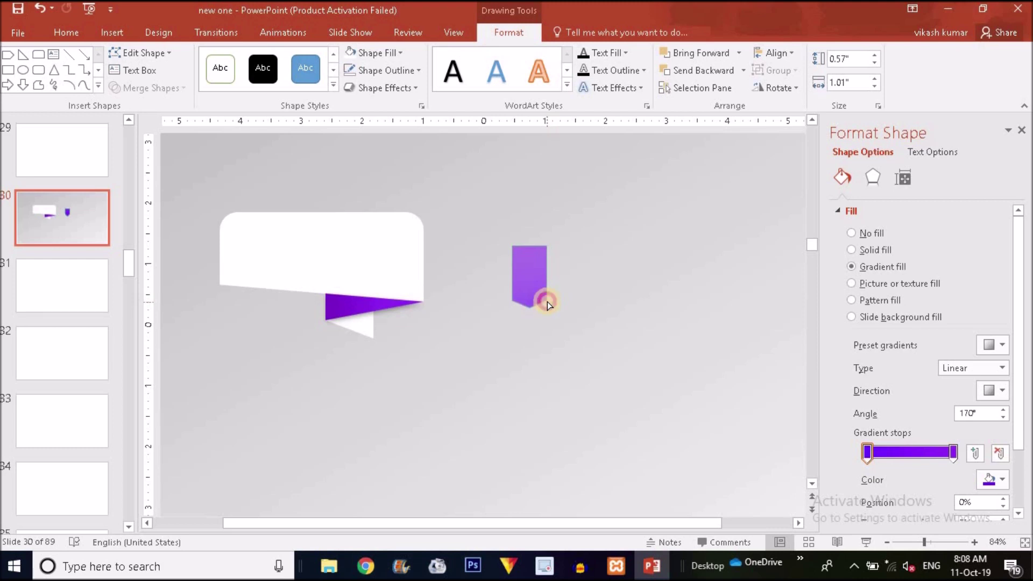
Move the purple pentagon onto the card's top-left corner and lengthen it to 1.06" tall.
mouse_move(529, 245)
mouse_down()
mouse_move(527, 261)
mouse_move(272, 238)
mouse_up()
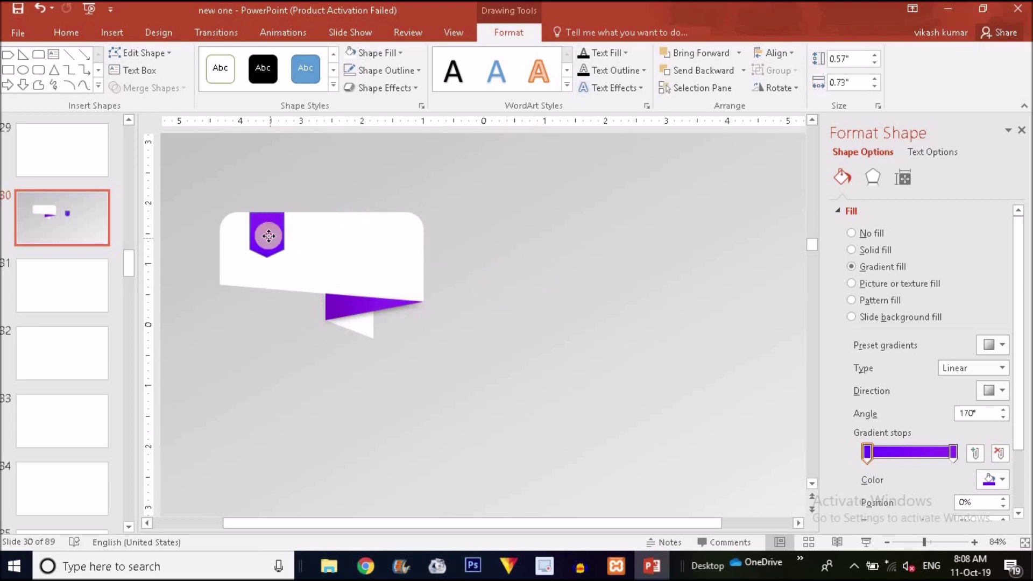
drag(273, 238, 261, 231)
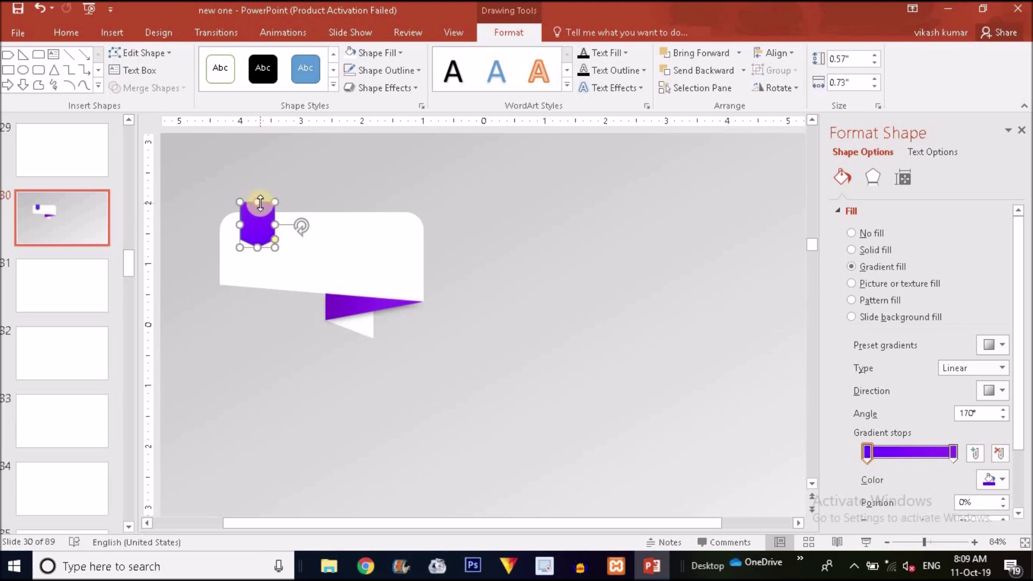
drag(260, 203, 260, 197)
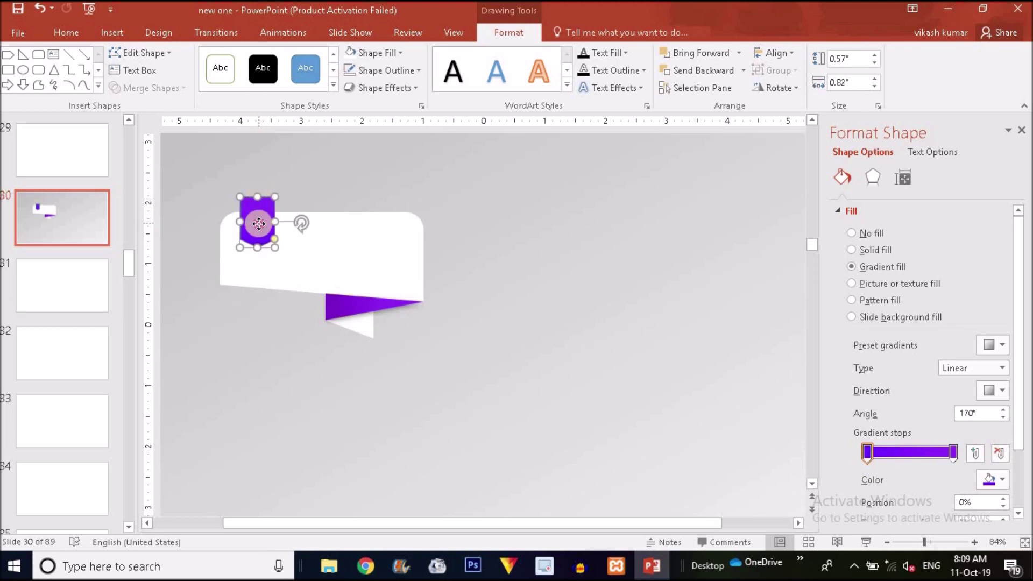
drag(258, 197, 256, 224)
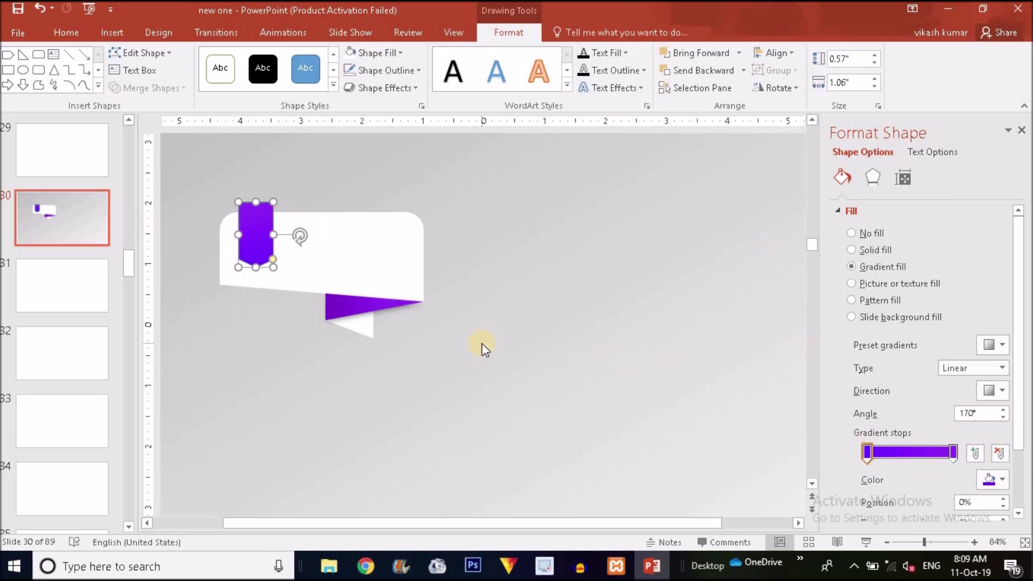
Draw a small 0.17" by 0.2" right triangle beside the purple tab's top.
click(459, 185)
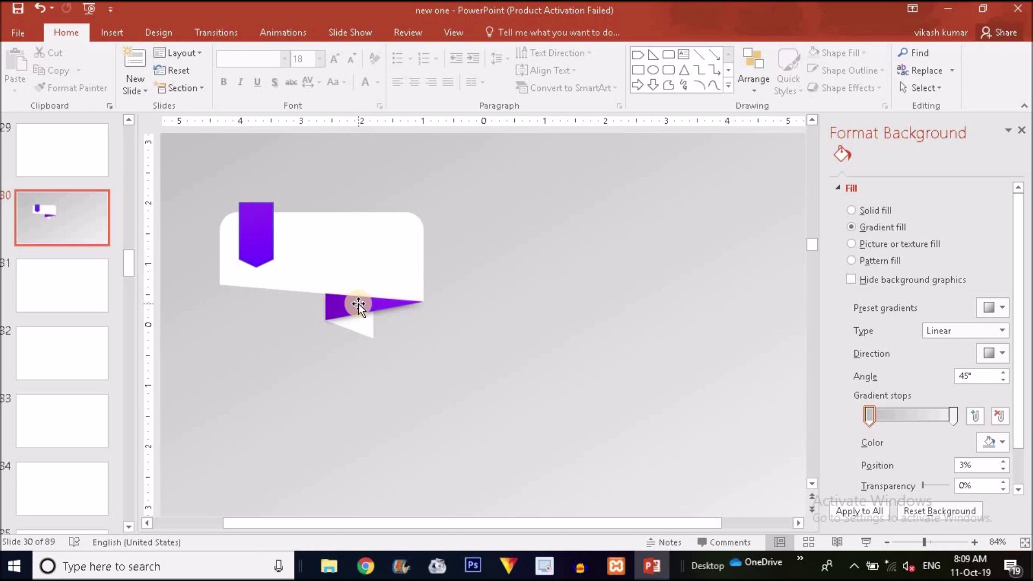
click(119, 34)
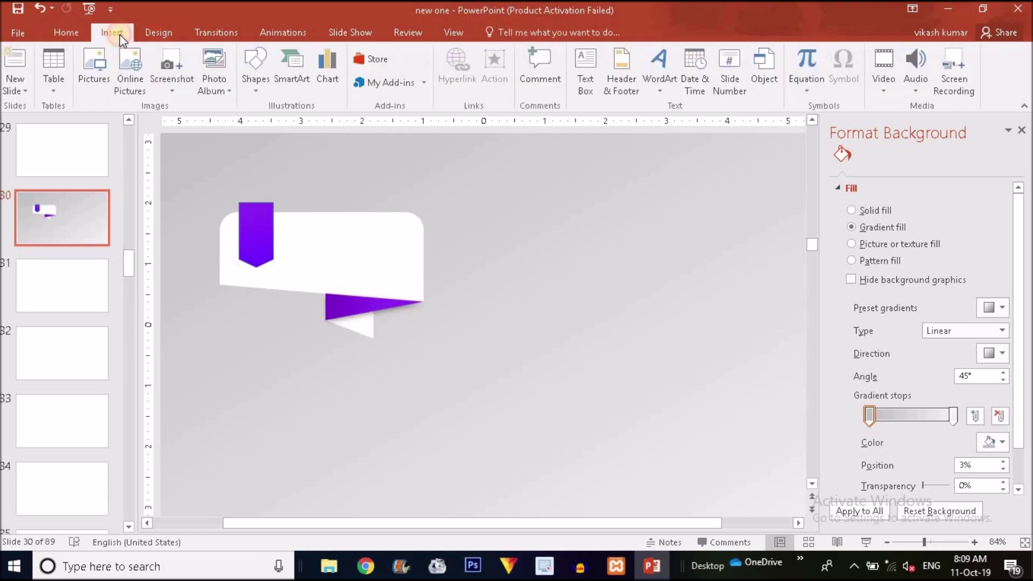
click(254, 80)
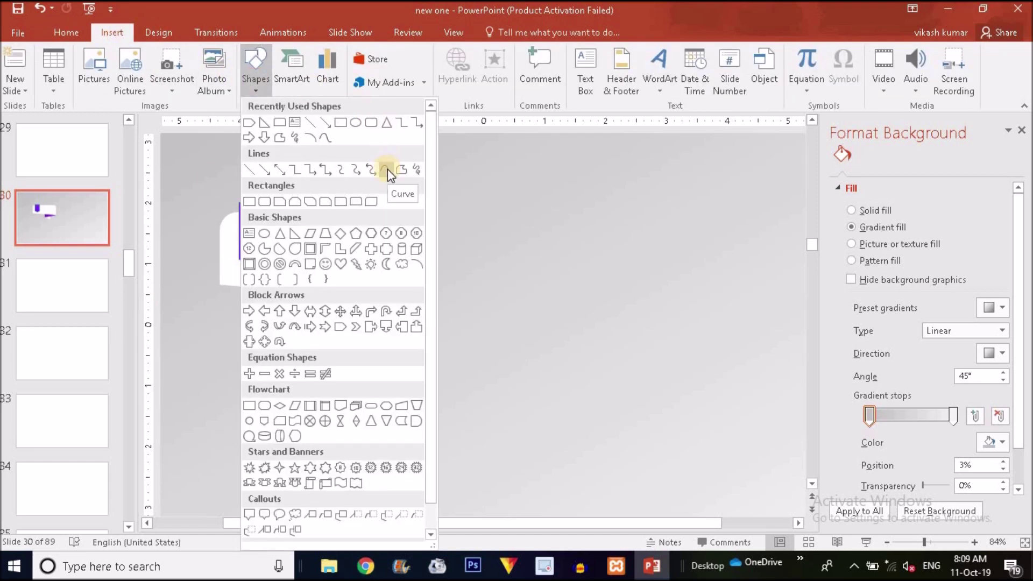
click(293, 233)
drag(297, 196, 336, 212)
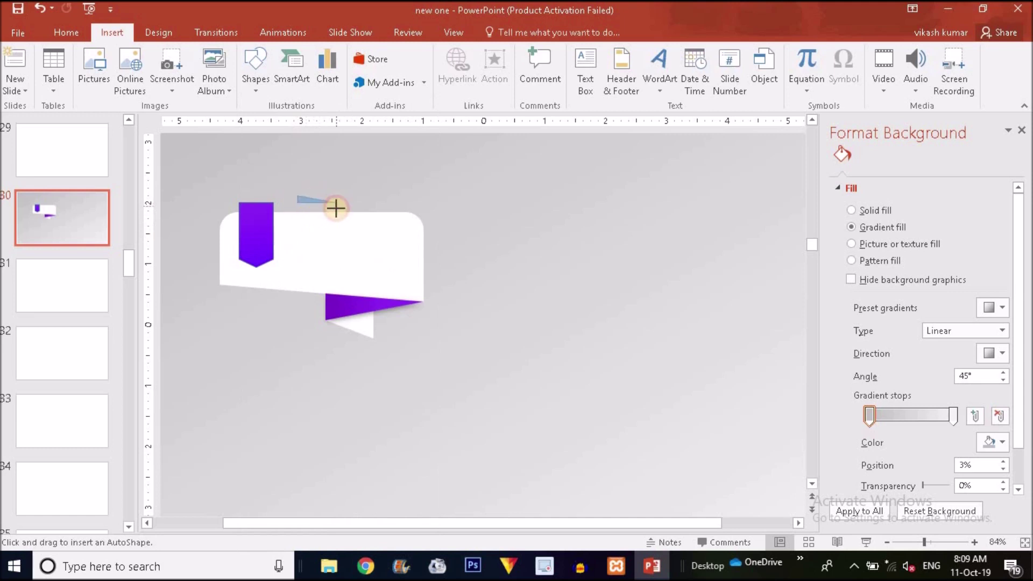
drag(309, 208, 290, 203)
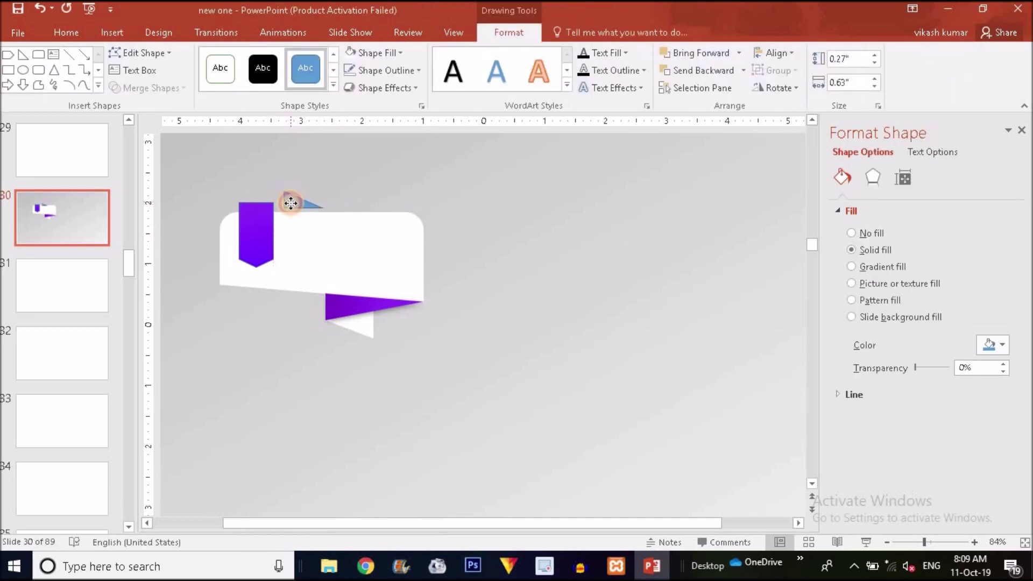
drag(291, 203, 284, 205)
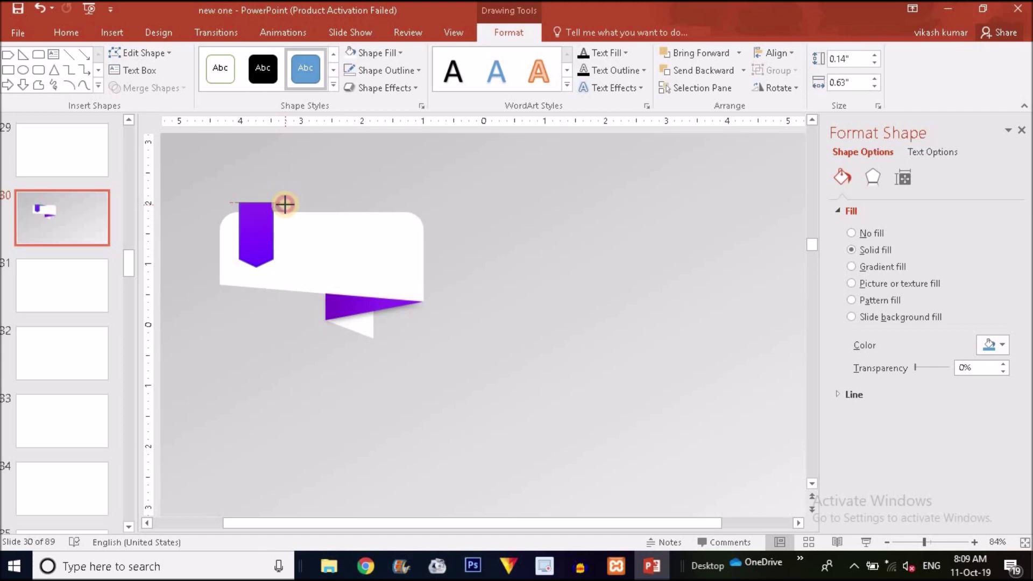
drag(285, 205, 285, 205)
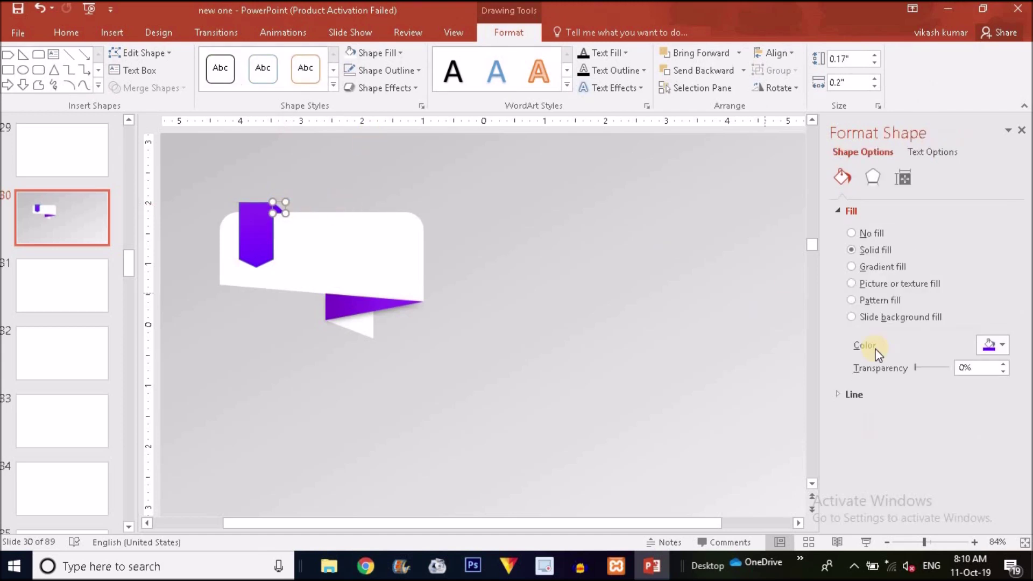
Fill the fold triangle with a darker purple from the custom colour picker.
click(1006, 347)
click(945, 509)
drag(721, 270, 719, 282)
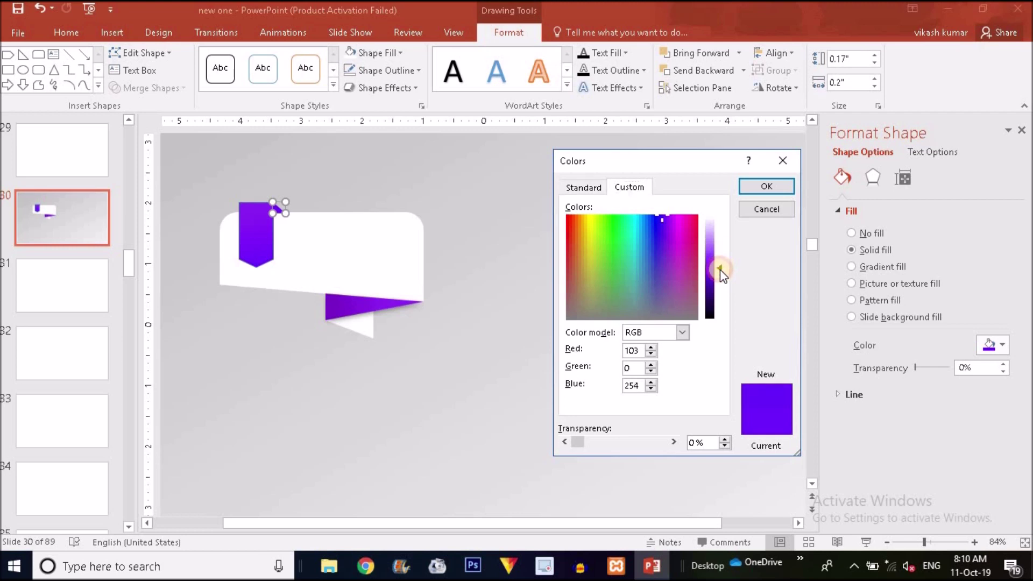
click(766, 186)
click(588, 251)
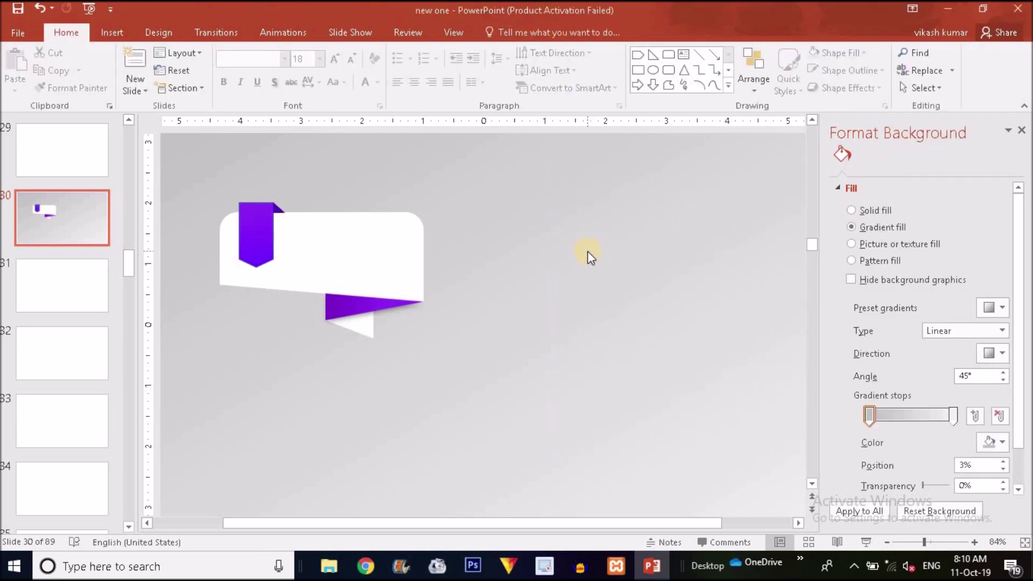
Shorten the purple tab to 0.92" from the bottom and shrink the fold triangle slightly.
click(263, 241)
drag(257, 271, 256, 232)
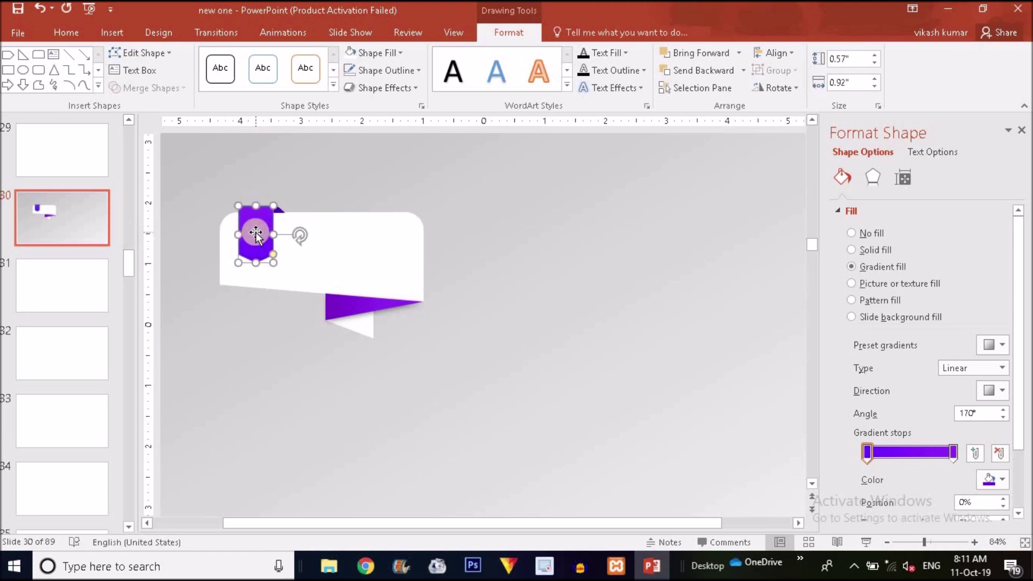
click(341, 179)
click(279, 207)
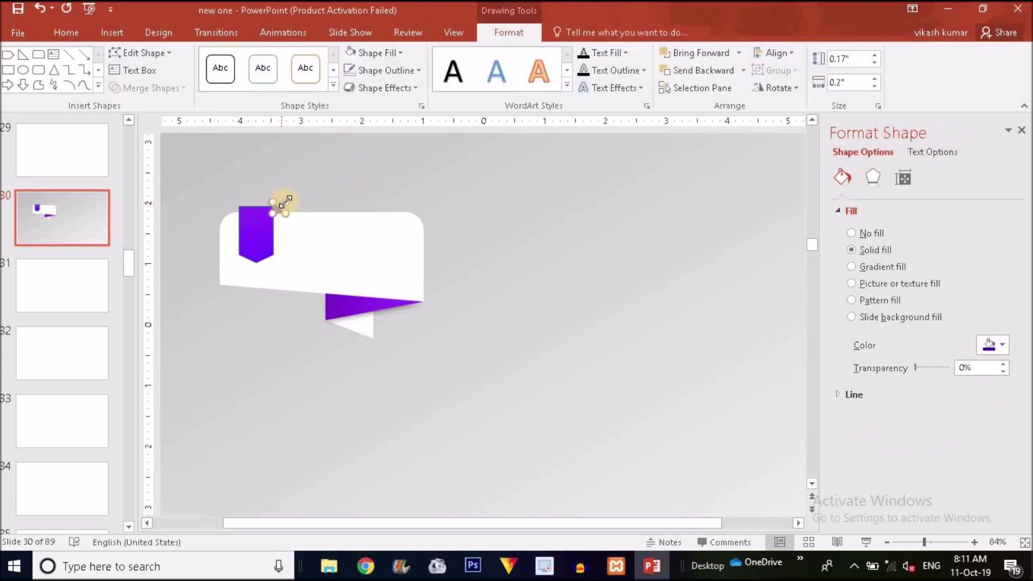
drag(286, 202, 283, 207)
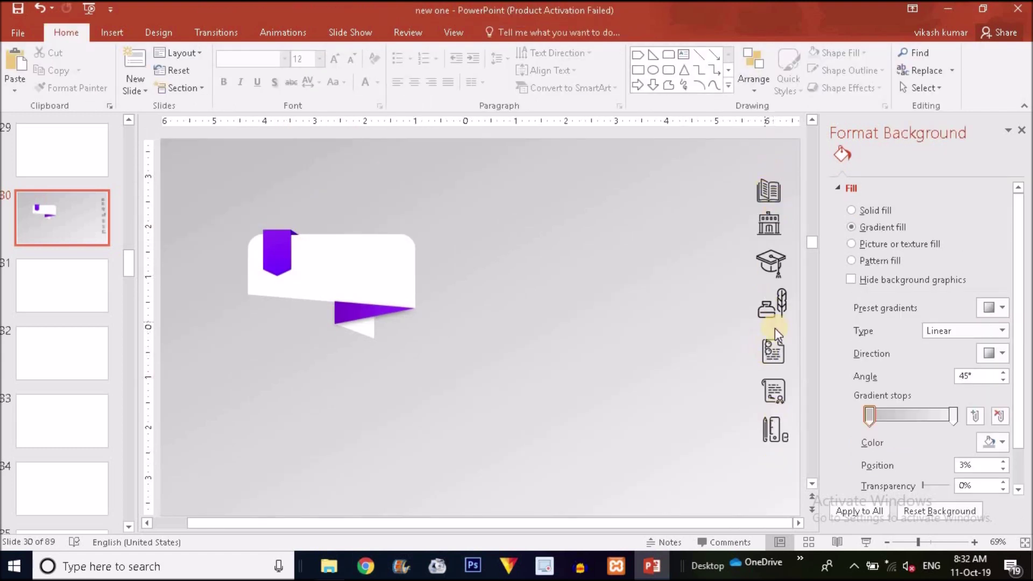
Add a text box reading "01" in white Agency FB at 40 pt.
click(116, 31)
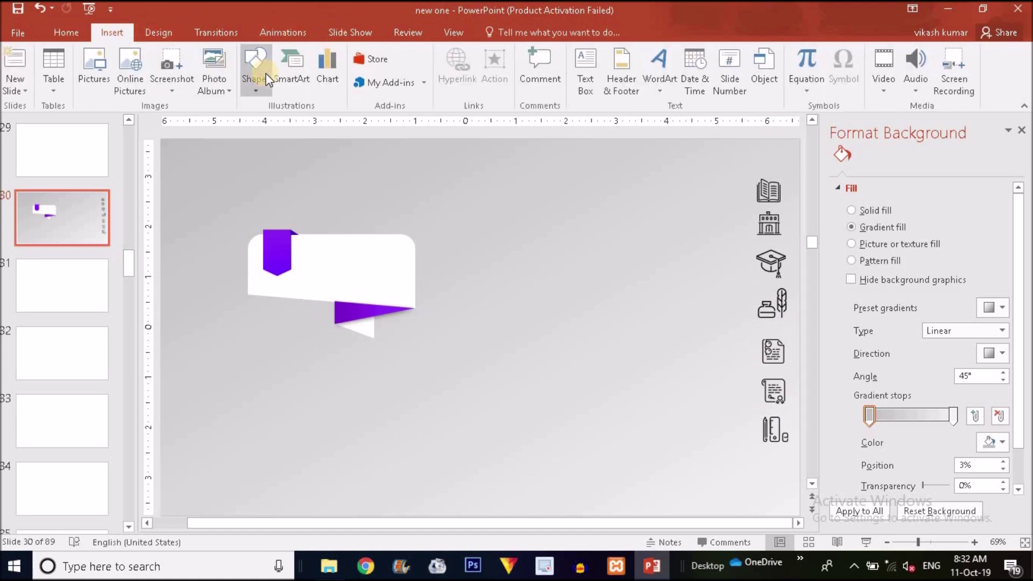
click(592, 76)
drag(487, 223, 562, 254)
text(01)
key(ctrl+a)
click(334, 59)
click(334, 59)
click(334, 59)
click(334, 59)
click(334, 59)
click(284, 58)
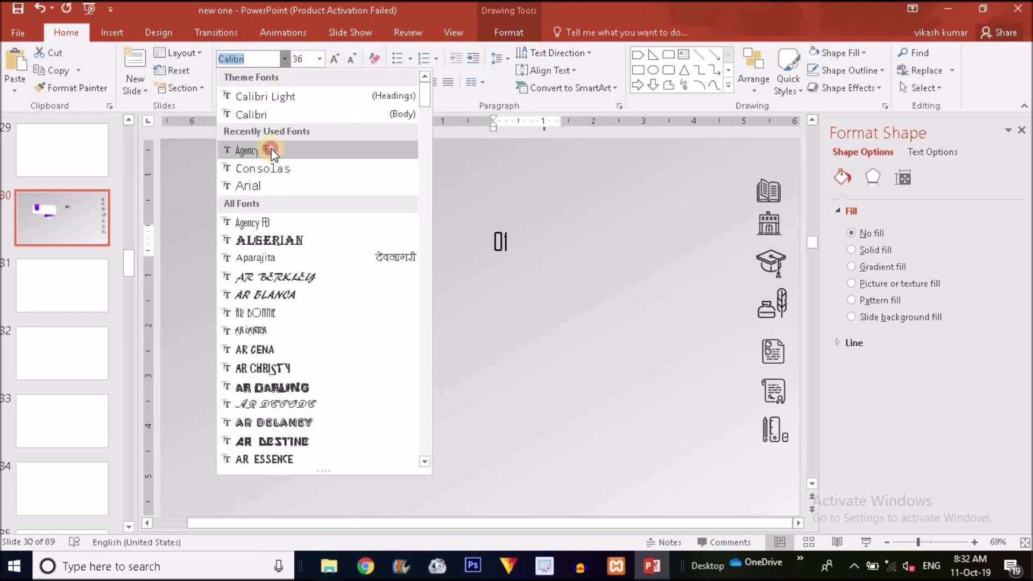
click(272, 151)
click(334, 59)
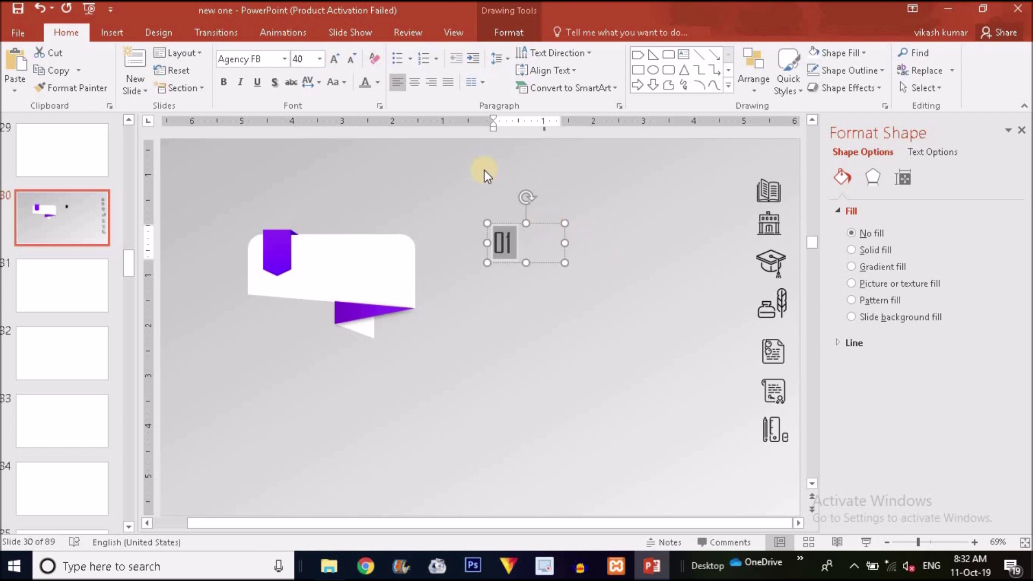
click(378, 82)
click(366, 115)
Narrow the "01" box and place it on the purple tab.
drag(565, 243, 530, 243)
drag(474, 227, 295, 229)
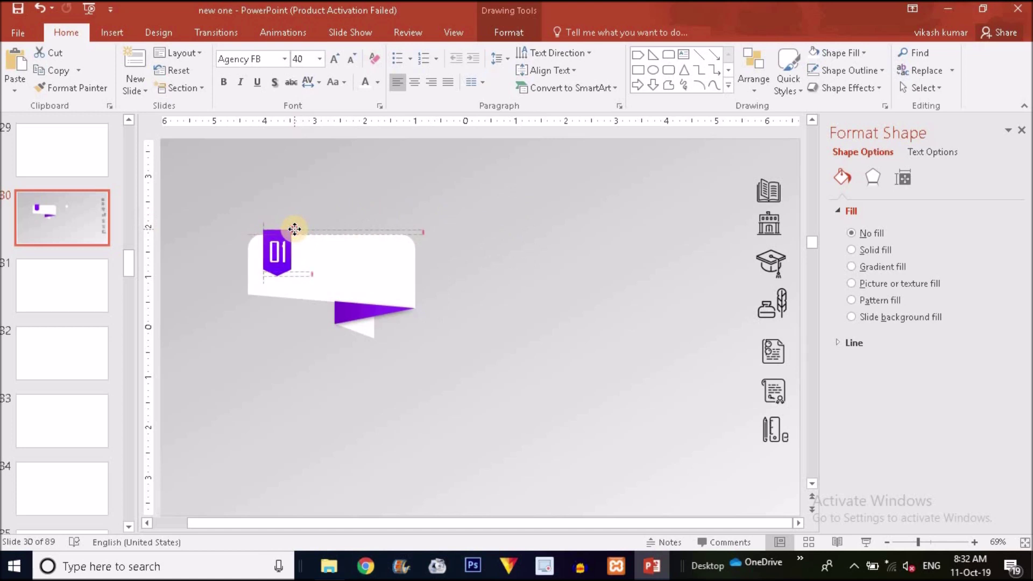
drag(294, 229, 294, 230)
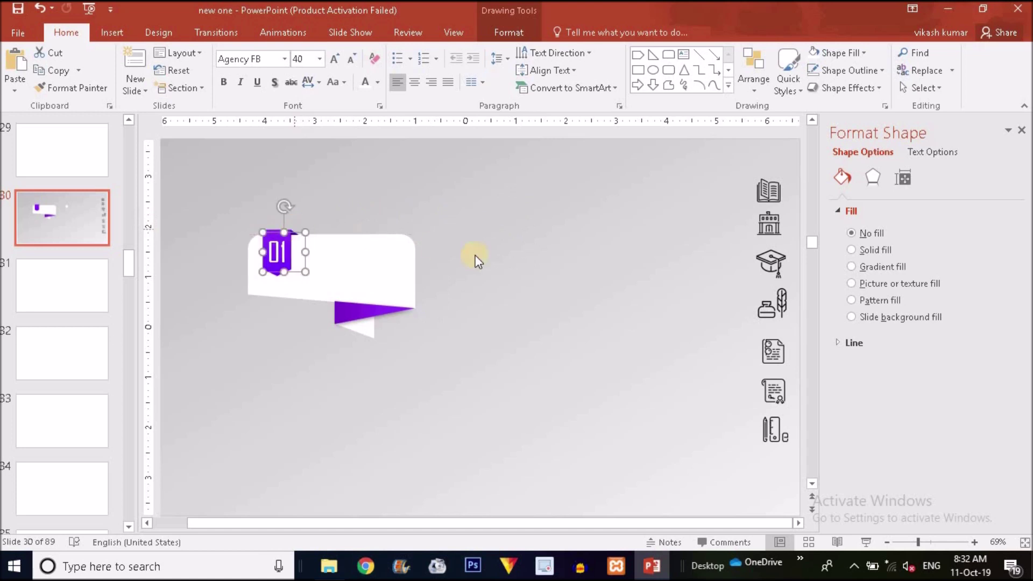
click(523, 276)
click(119, 33)
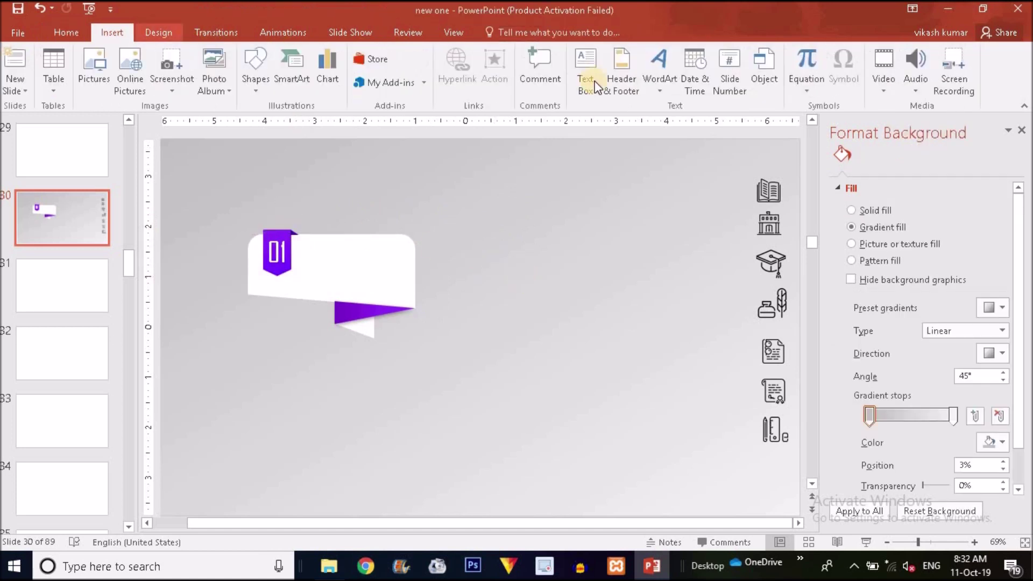
Add a "POWERPOINT WORLD" text box in light grey Agency FB.
click(595, 82)
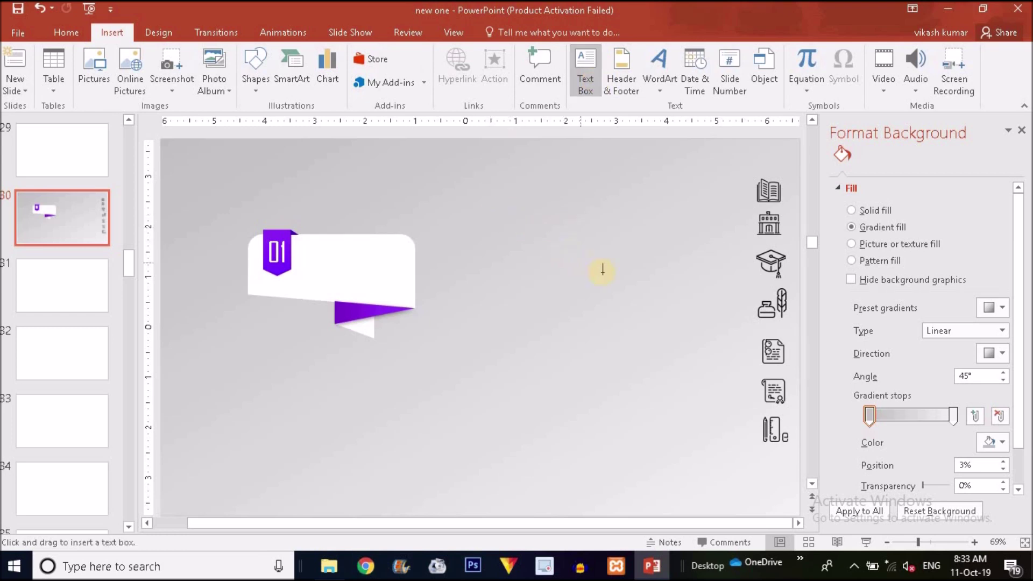
drag(482, 220, 606, 256)
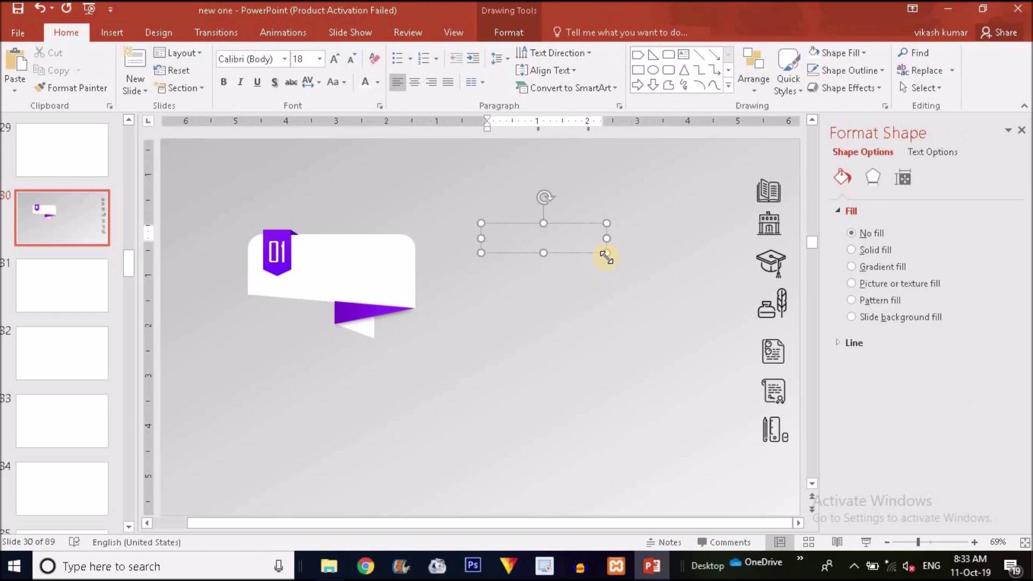
text(POWERPOINT WORLD)
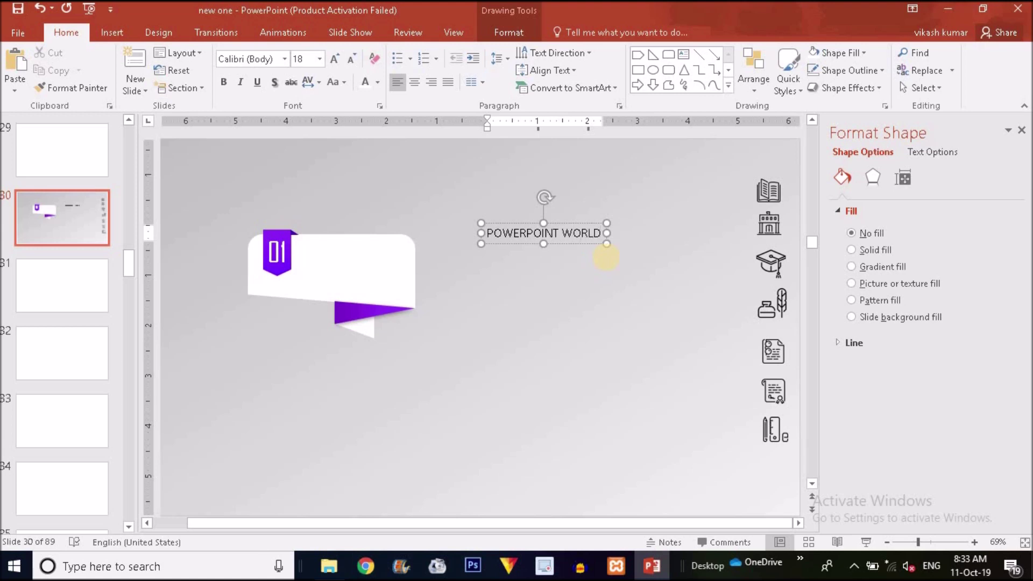
key(ctrl+a)
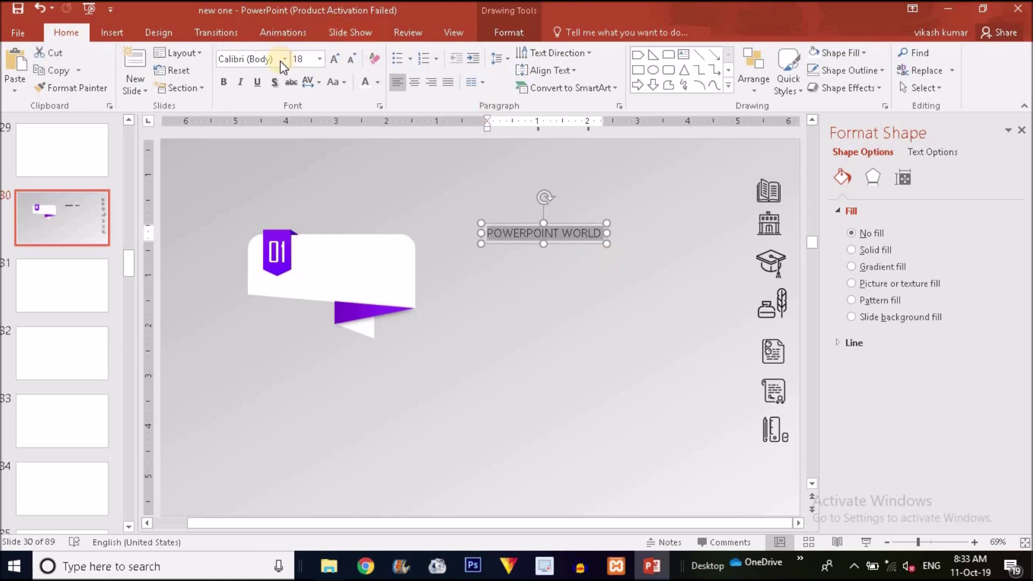
click(284, 59)
click(275, 149)
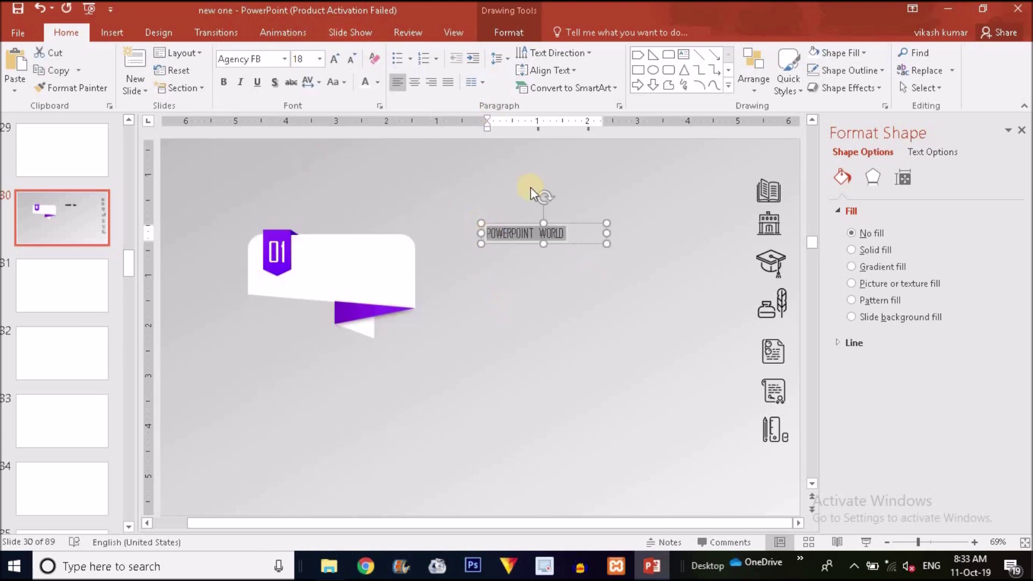
click(379, 84)
click(366, 149)
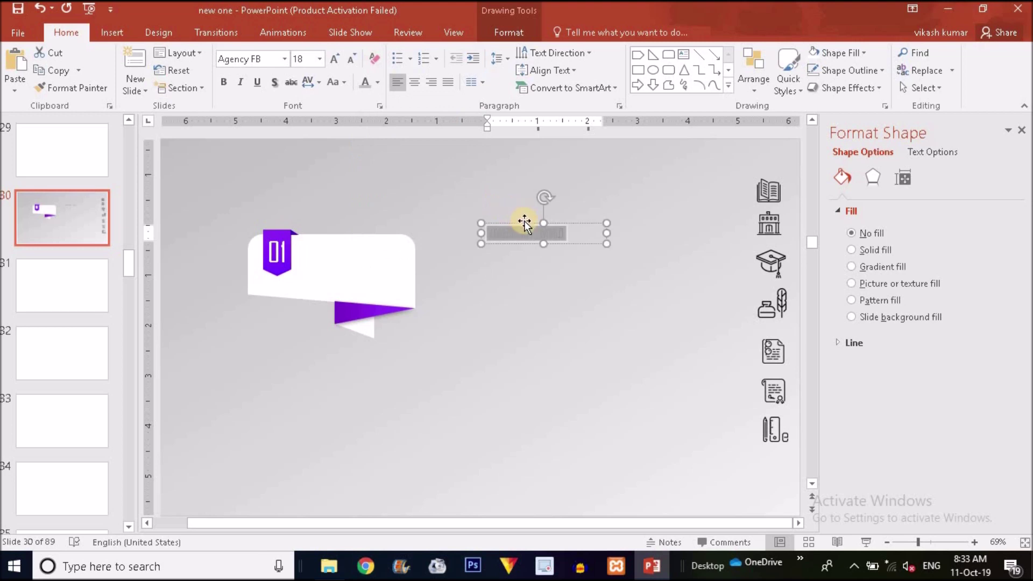
Place the heading beside the 01 tab at size 16, then duplicate it below for subtext.
drag(525, 222, 341, 239)
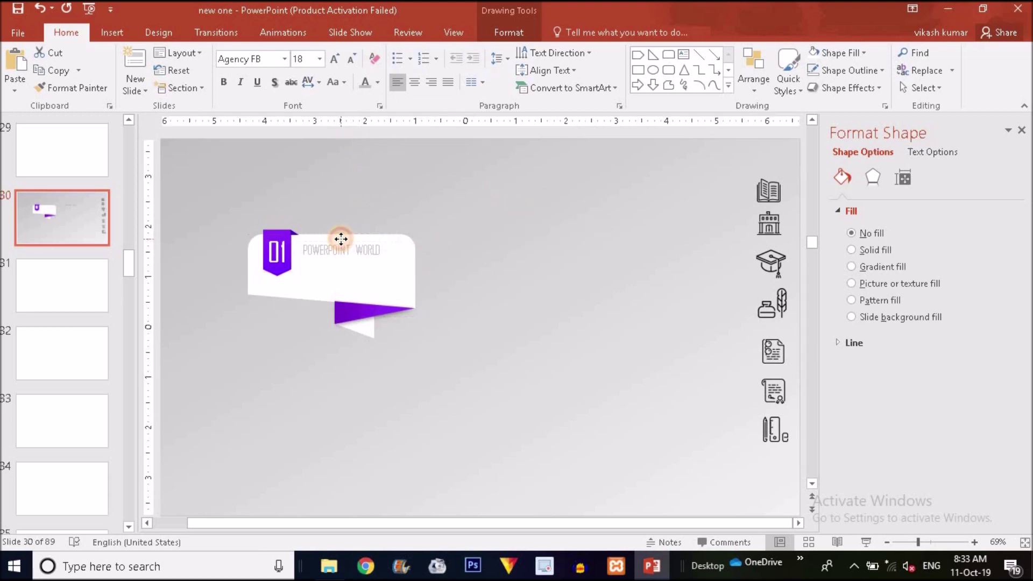
drag(341, 239, 340, 242)
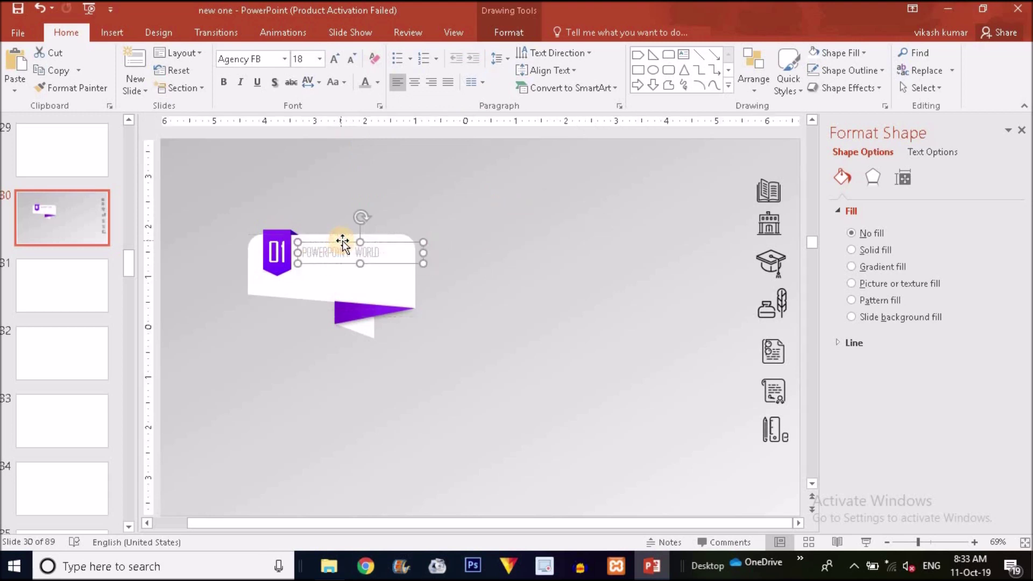
click(379, 84)
click(365, 160)
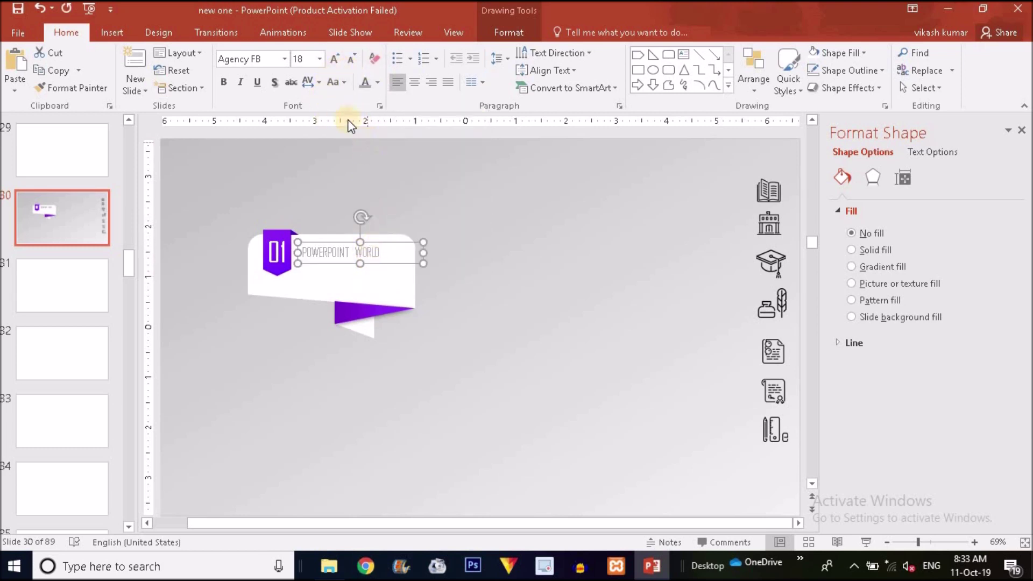
click(352, 57)
mouse_move(376, 245)
mouse_down()
mouse_move(416, 277)
mouse_move(406, 270)
mouse_up()
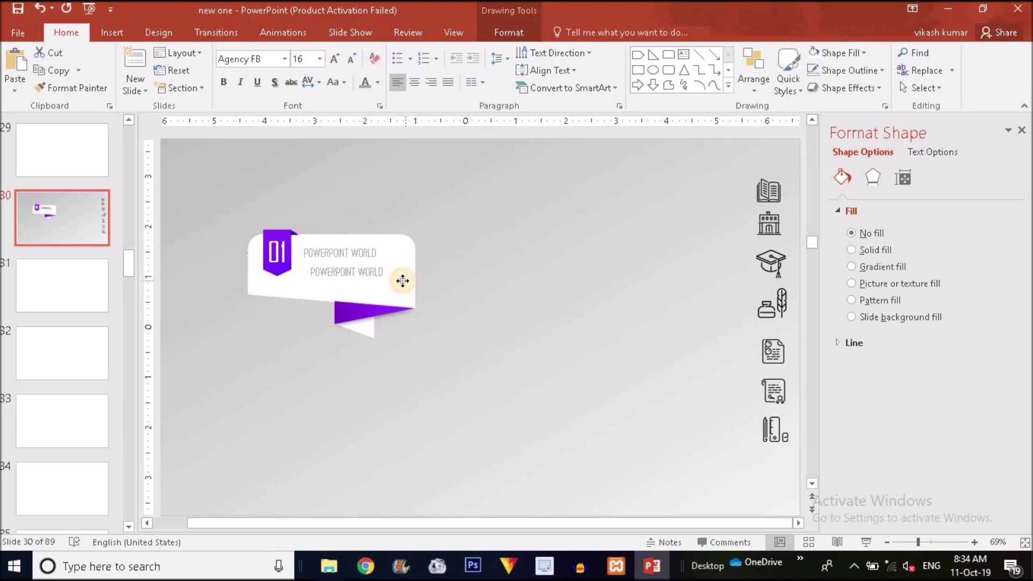
text(TO)
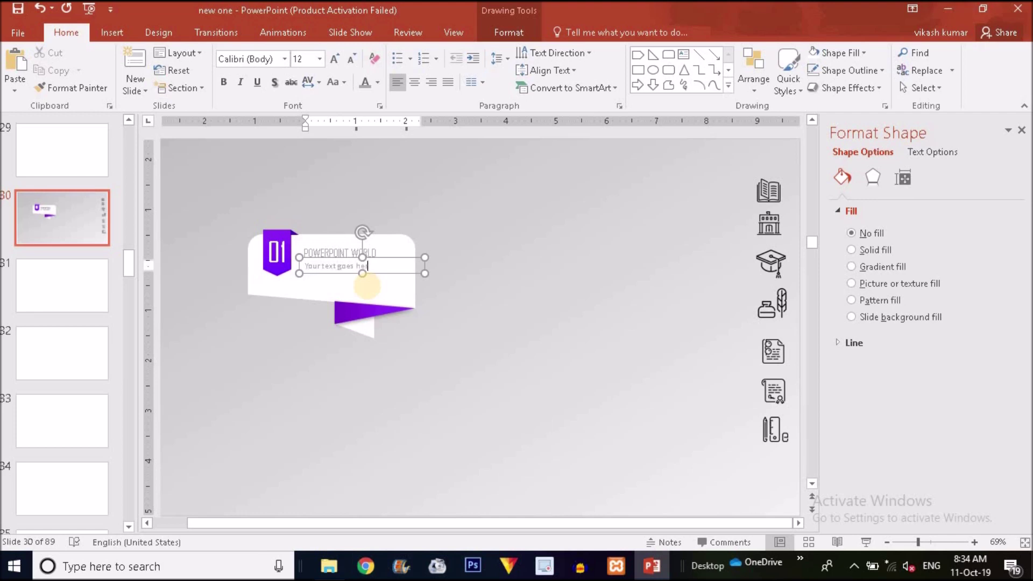
Paste 'Your text goes here' twice more so the body text has three lines.
key(ctrl+a)
key(ctrl+c)
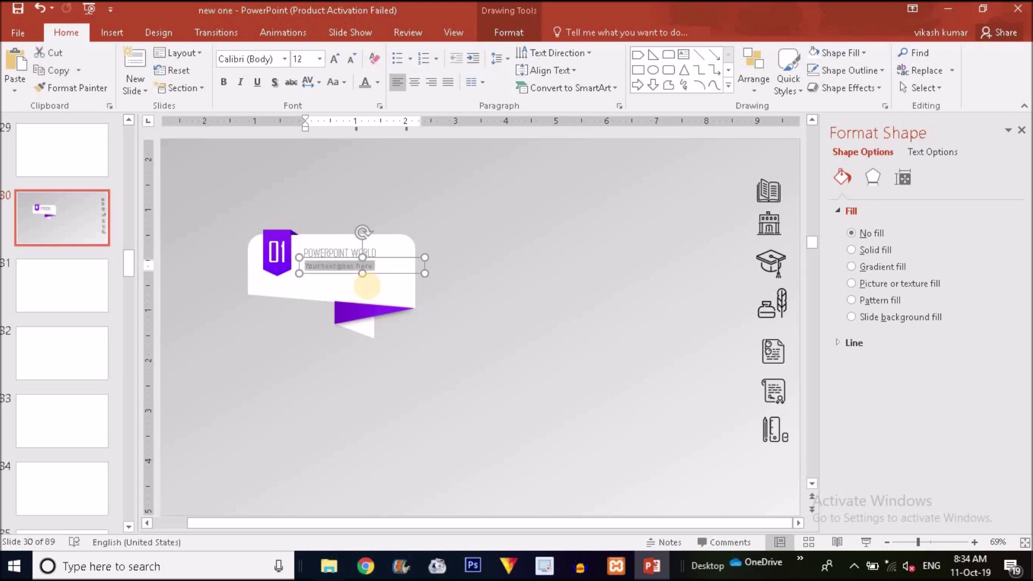
click(376, 267)
key(Return)
key(ctrl+v)
key(Return)
key(ctrl+v)
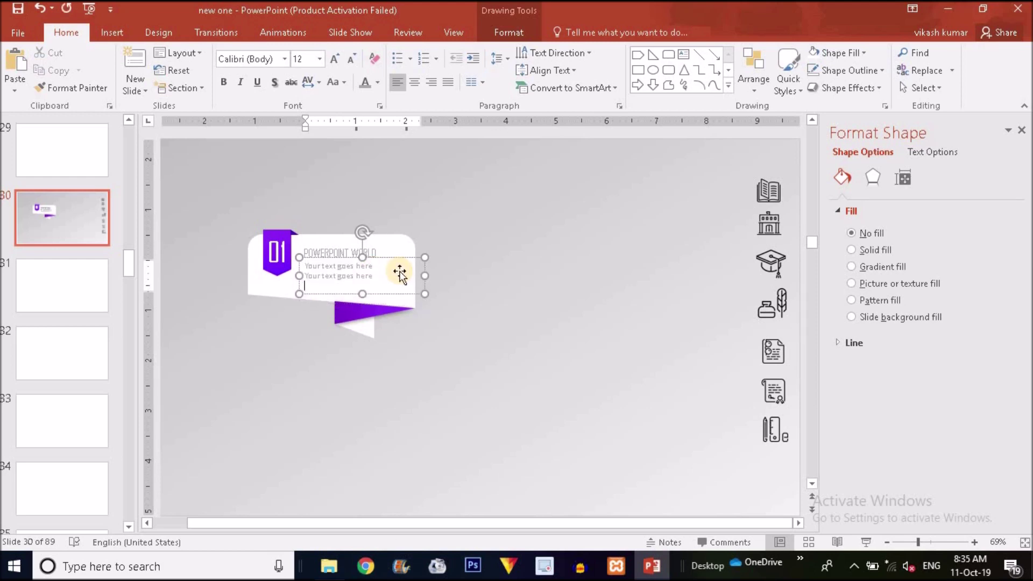
click(494, 277)
Make the POWERPOINT WORLD heading bold.
click(325, 281)
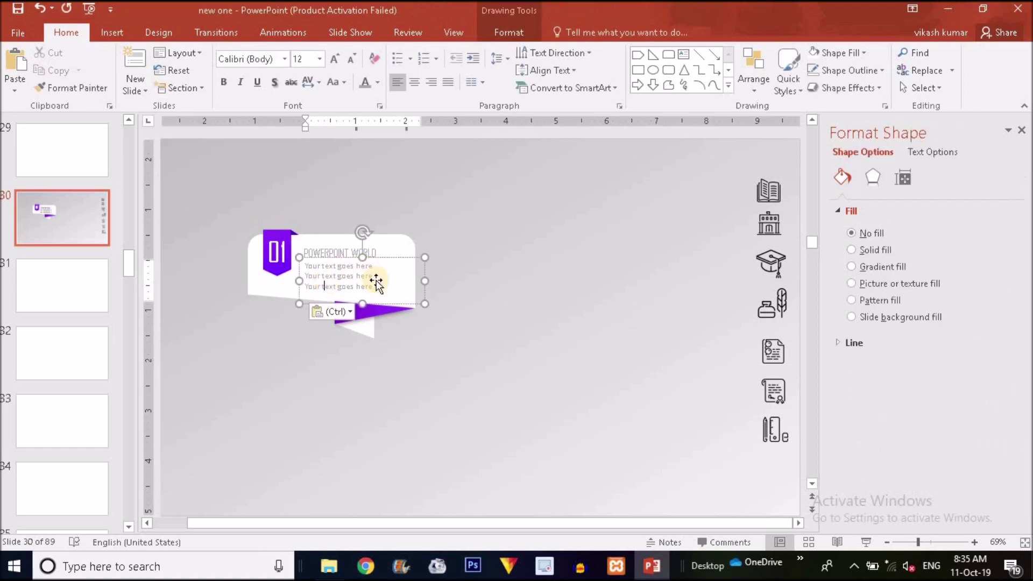
click(329, 251)
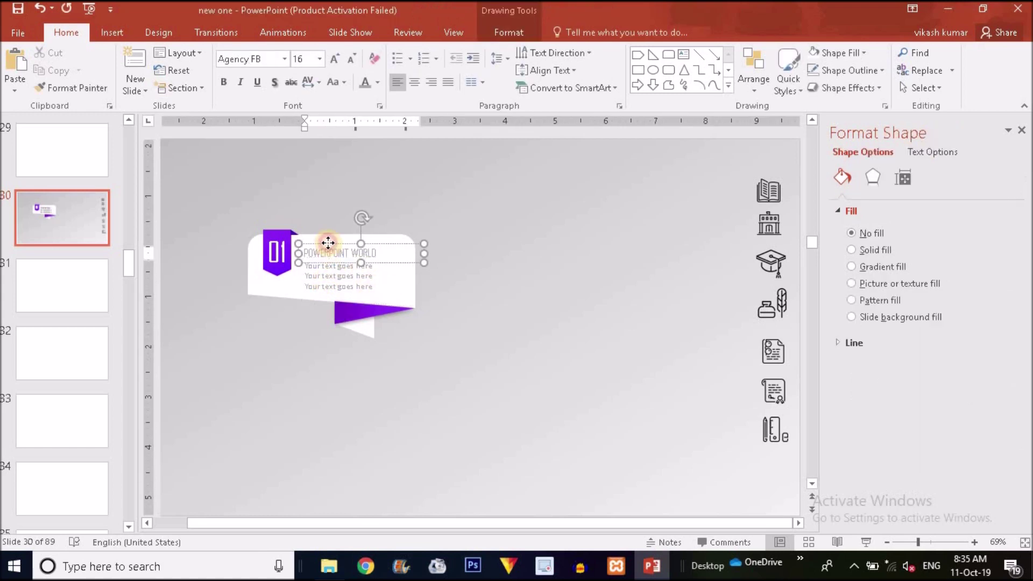
triple_click(330, 252)
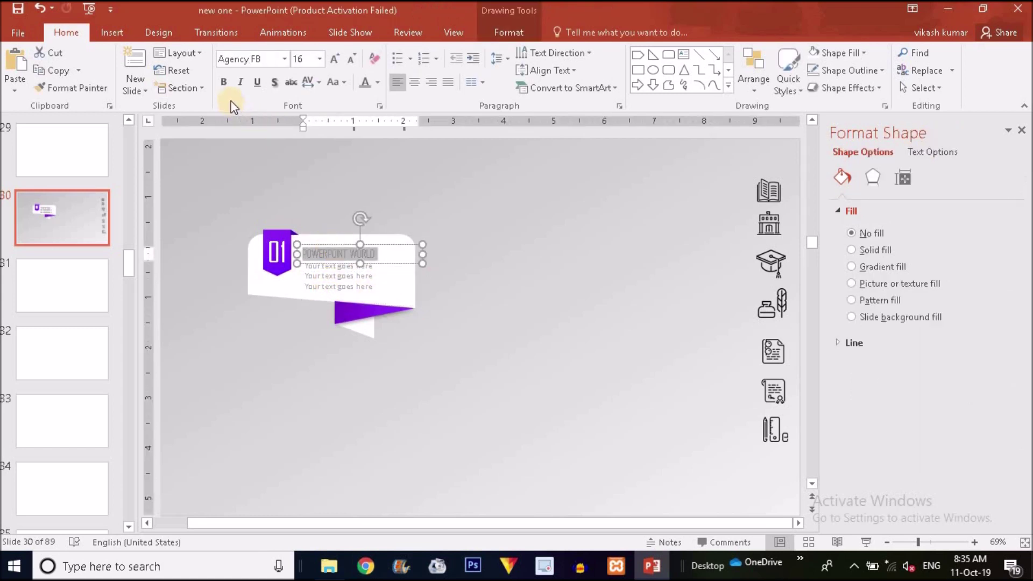
click(224, 86)
click(497, 233)
Nudge the heading left and line the body text up beneath it.
click(353, 254)
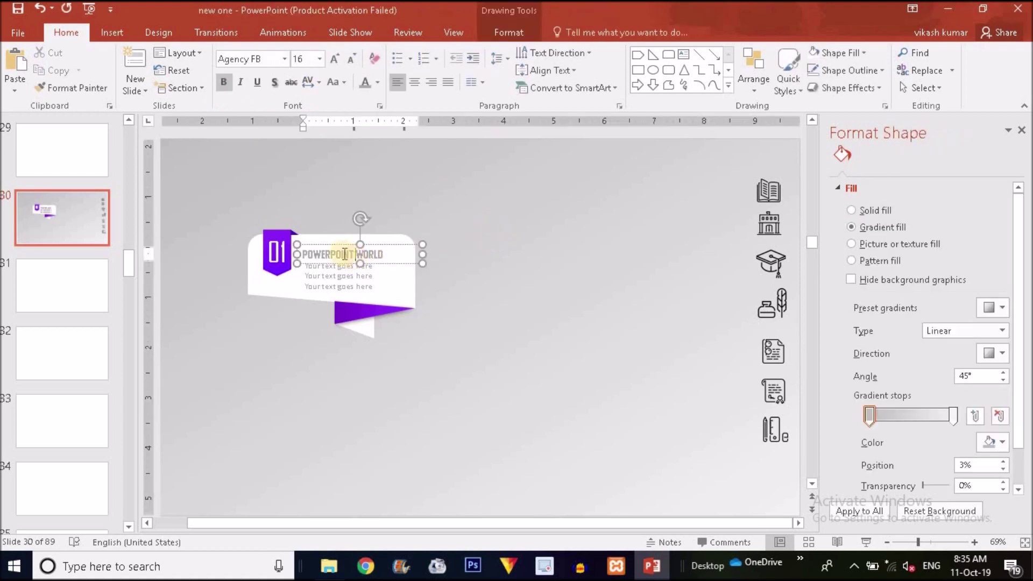
double_click(332, 248)
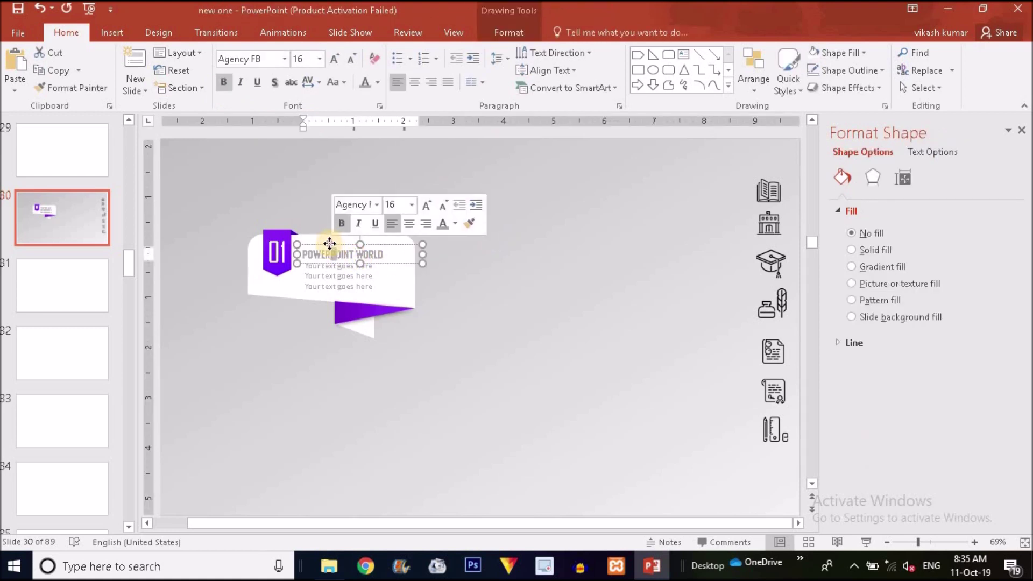
drag(329, 244, 327, 244)
click(491, 289)
click(392, 258)
drag(392, 258, 400, 256)
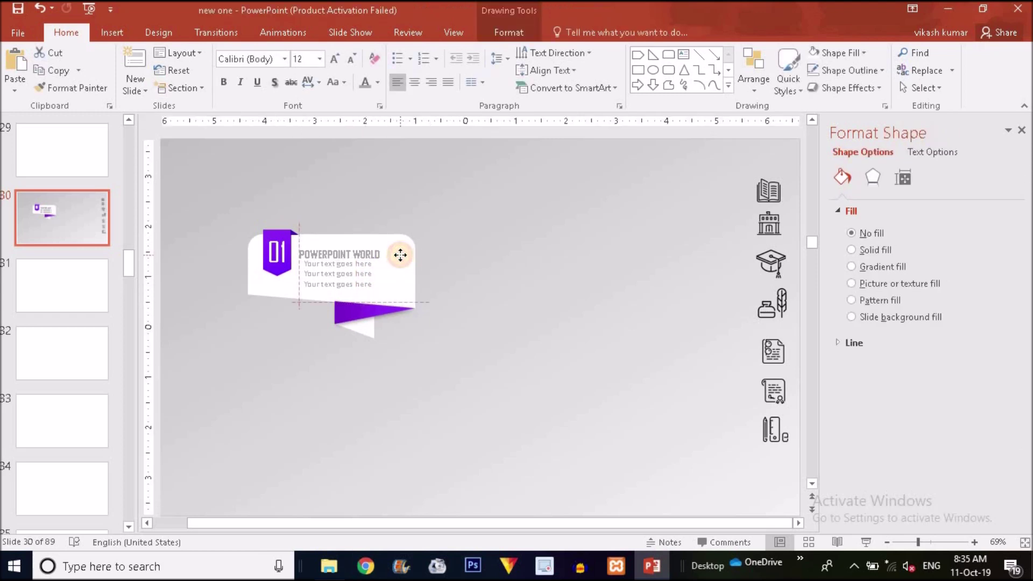
drag(400, 257, 402, 260)
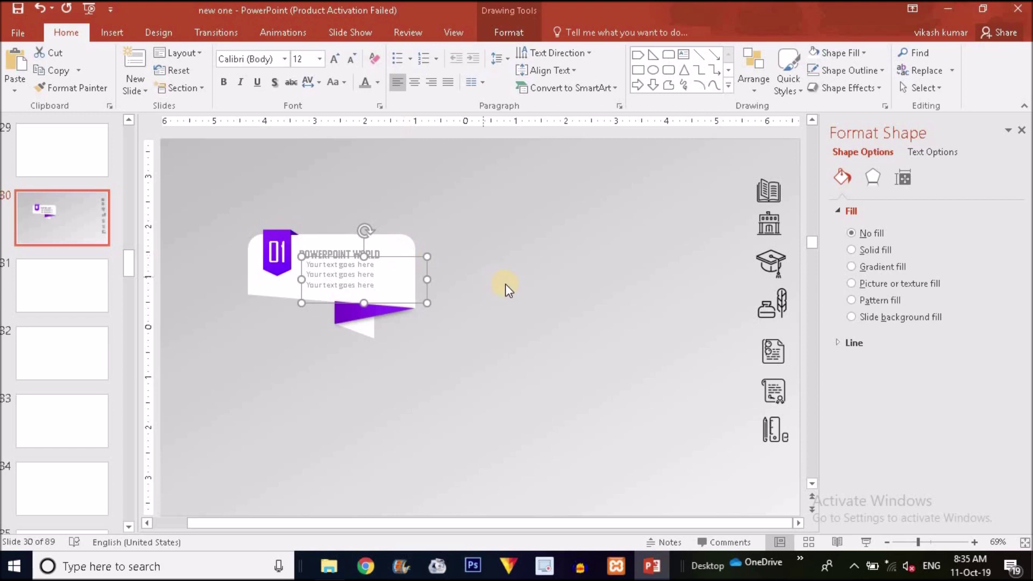
Place the book icon on the card beside the body text.
click(553, 283)
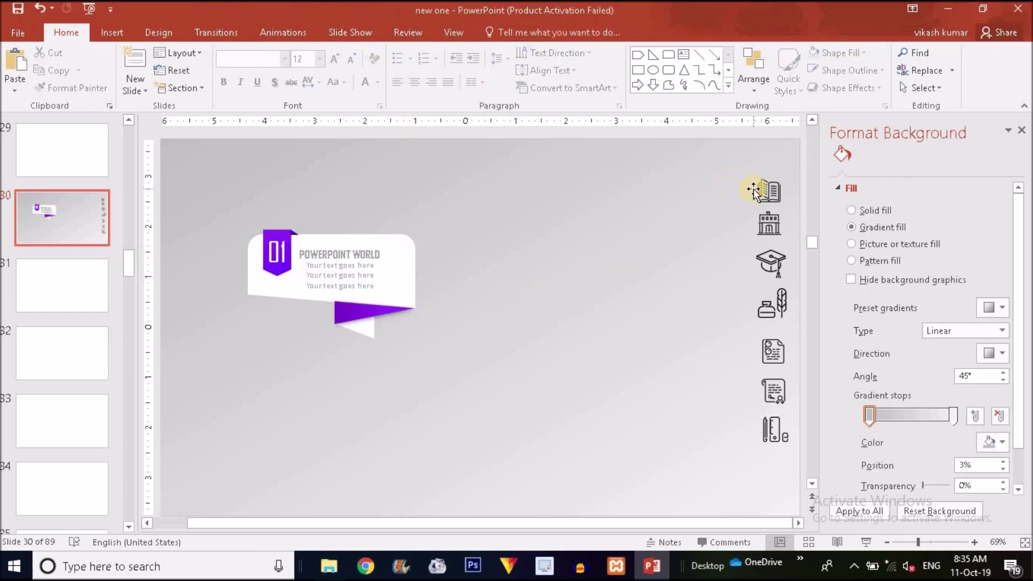
drag(753, 192, 395, 279)
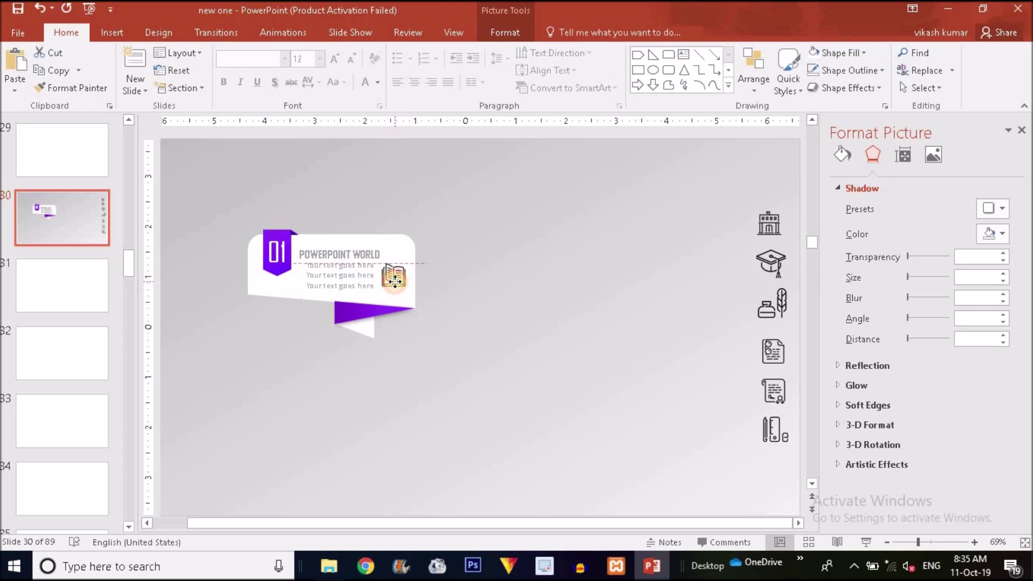
drag(394, 279, 394, 277)
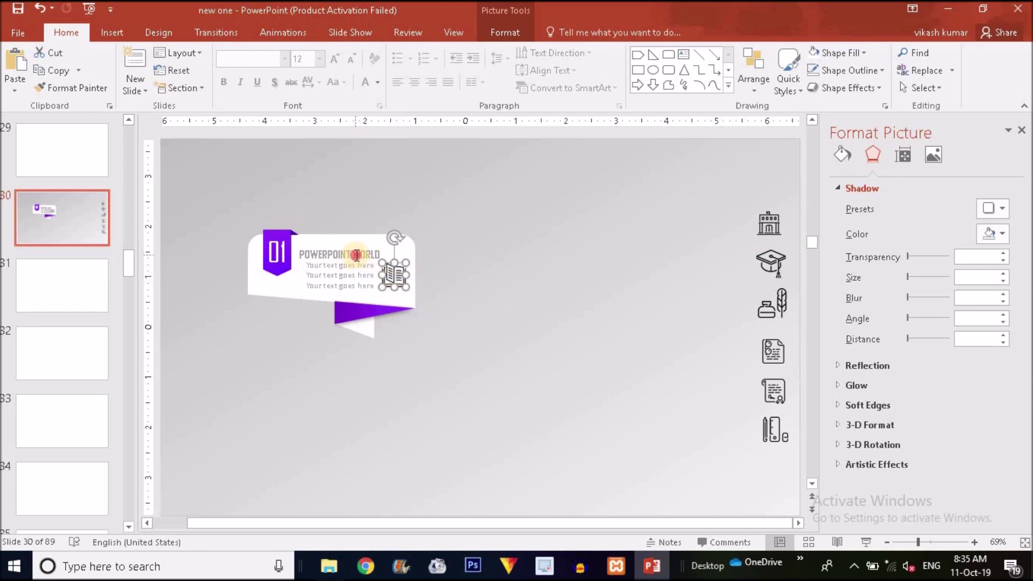
Shrink the POWERPOINT WORLD heading to size 14.
click(395, 252)
drag(399, 254, 299, 253)
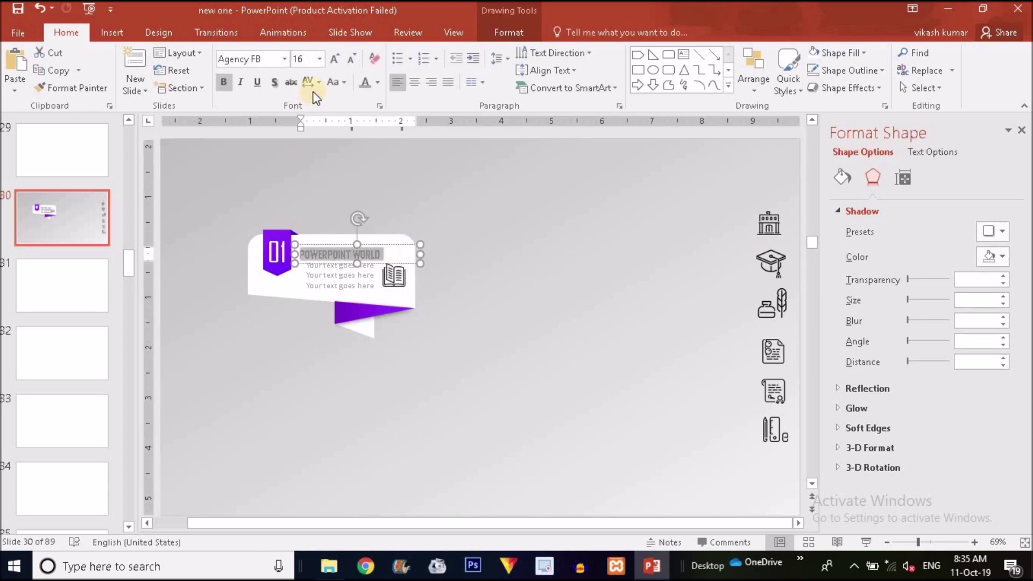
click(351, 58)
click(444, 233)
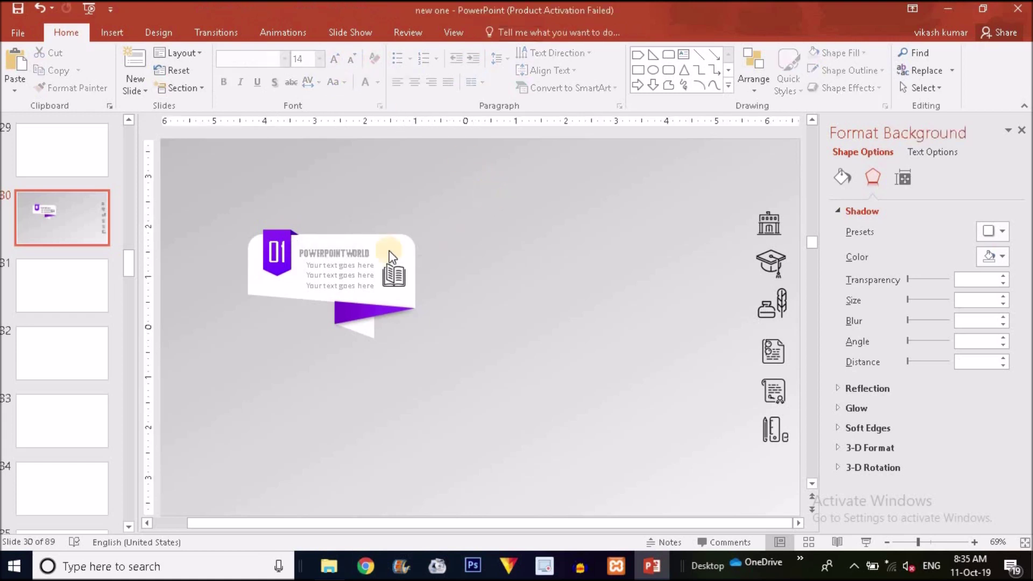
click(376, 245)
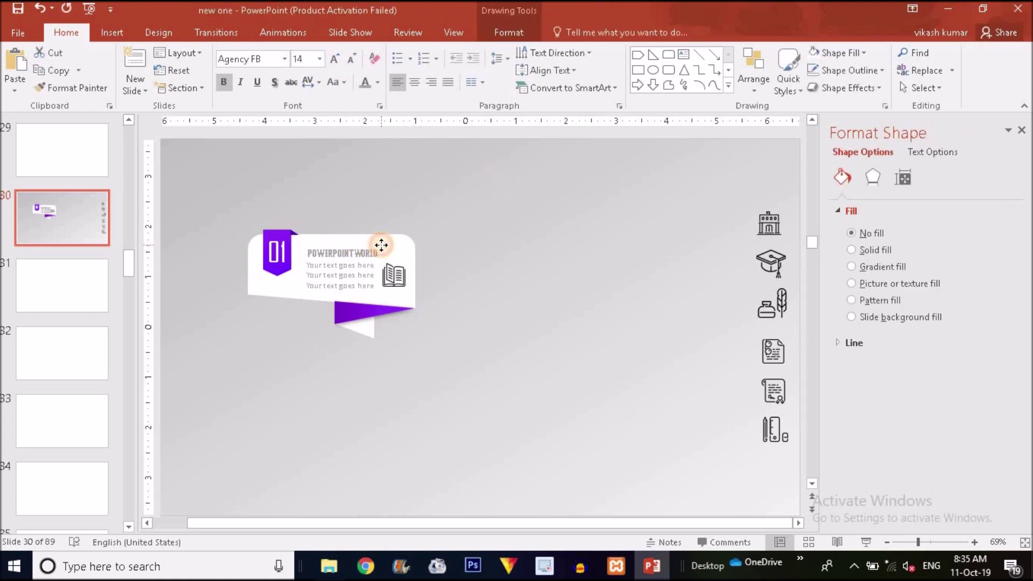
drag(376, 245, 382, 245)
key(ctrl+z)
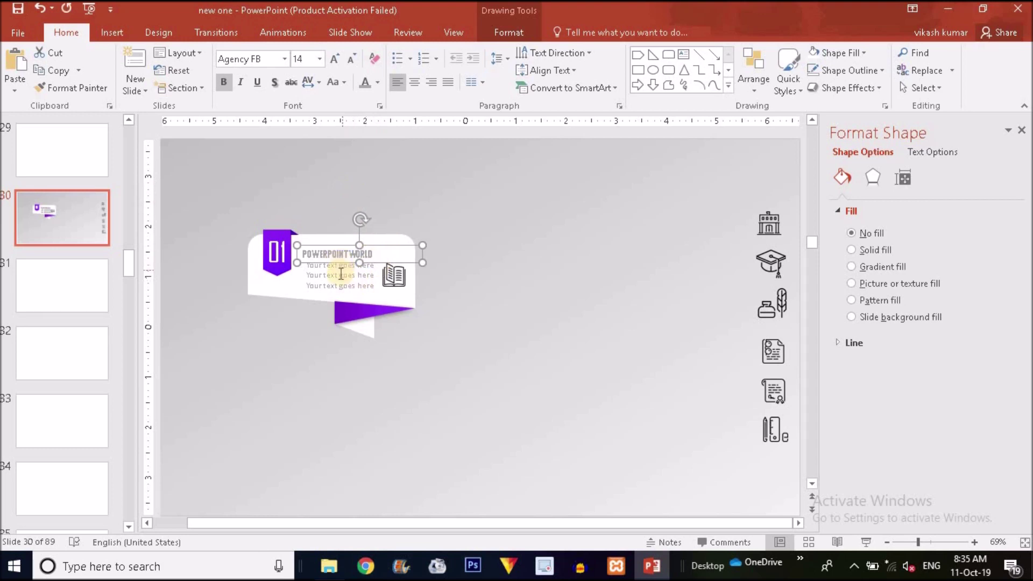
Nudge the body text left and make the card's text box narrower.
click(336, 274)
drag(303, 273, 300, 273)
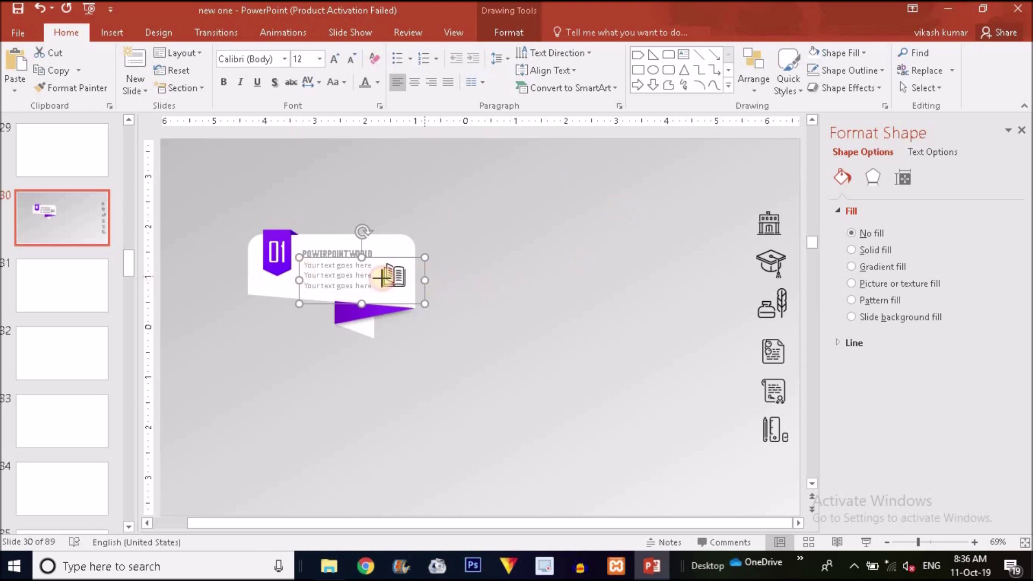
mouse_move(425, 280)
mouse_down()
mouse_move(406, 280)
mouse_move(404, 261)
mouse_up()
click(491, 301)
Recolor the book icon a light grey from the Color options.
click(396, 279)
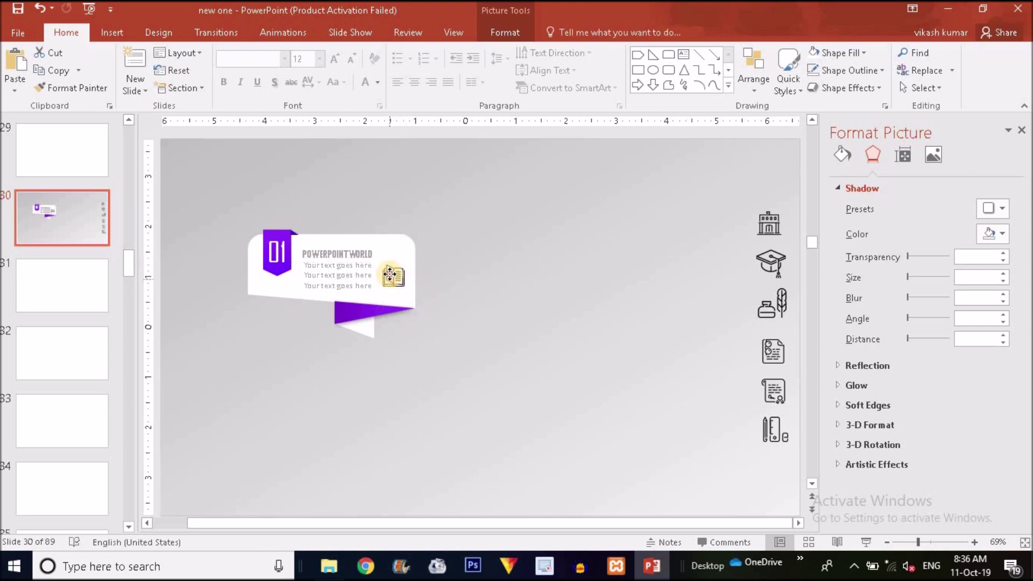
click(391, 276)
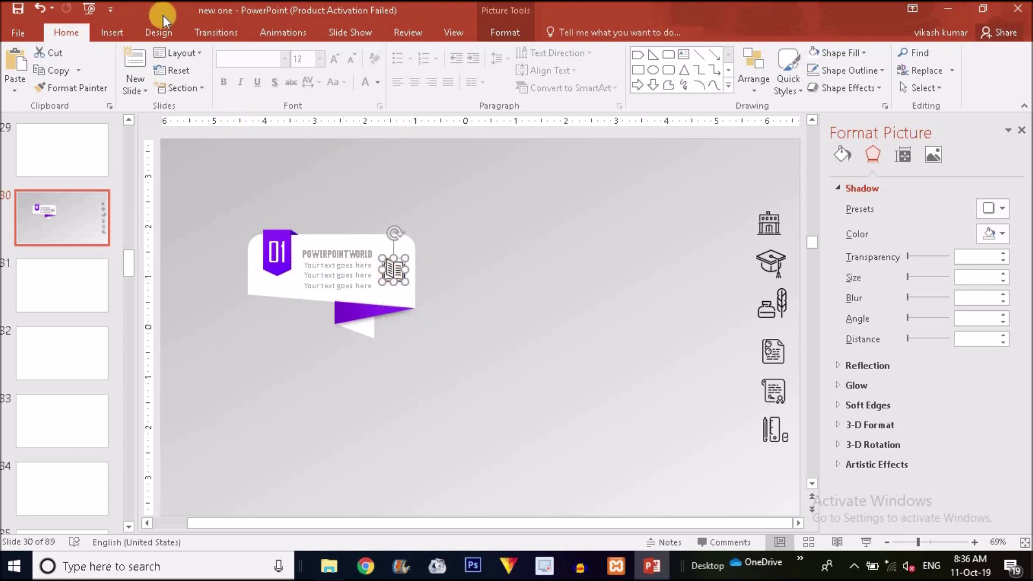
click(511, 32)
click(128, 83)
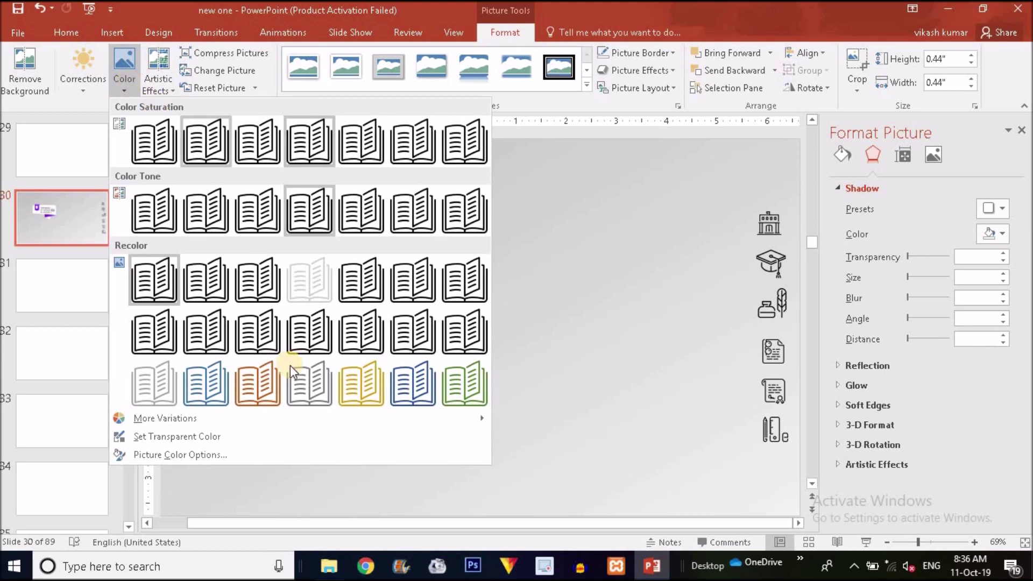
click(316, 385)
click(452, 360)
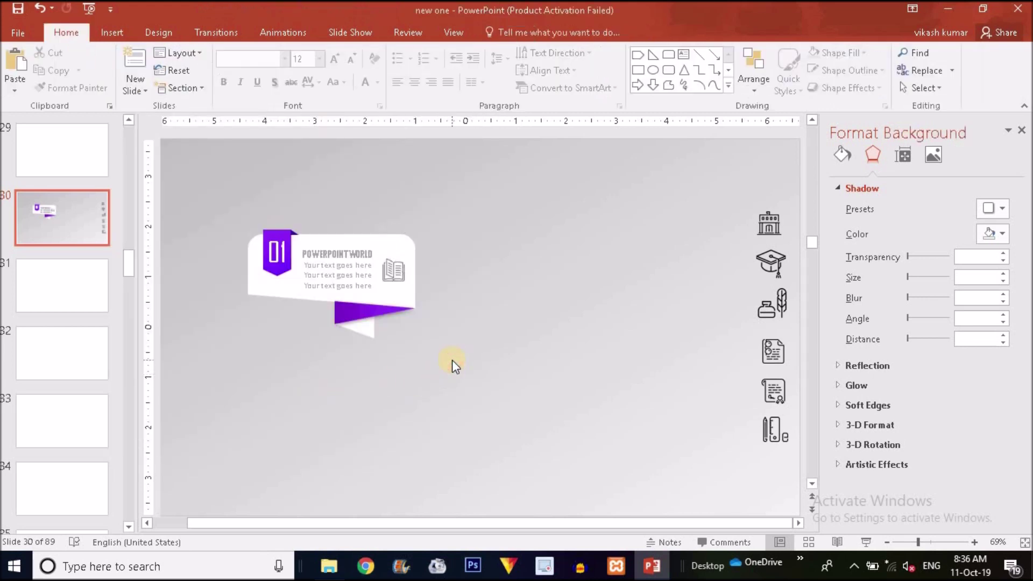
click(925, 541)
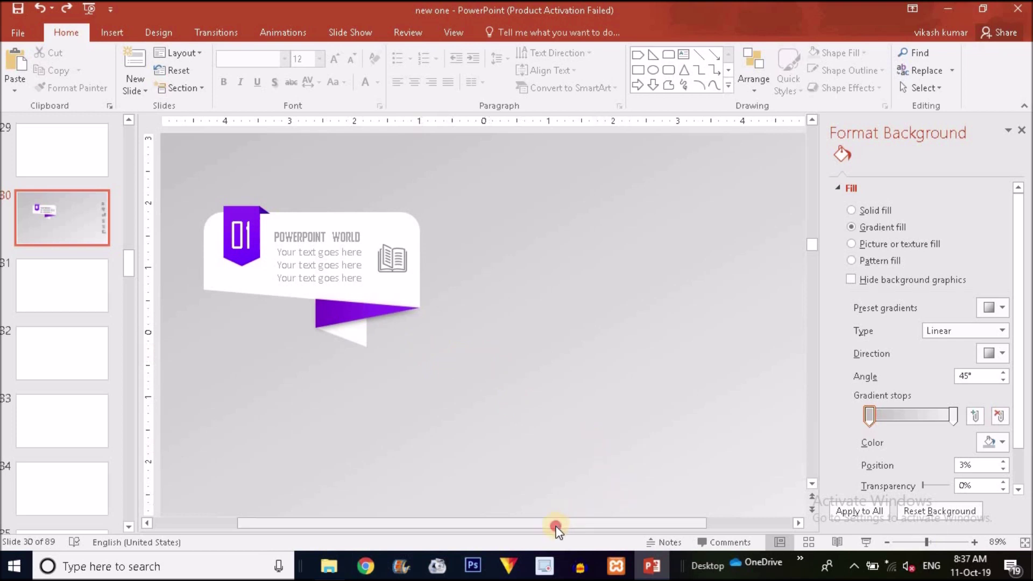
Draw a straight horizontal line below the banner card.
drag(554, 523, 469, 523)
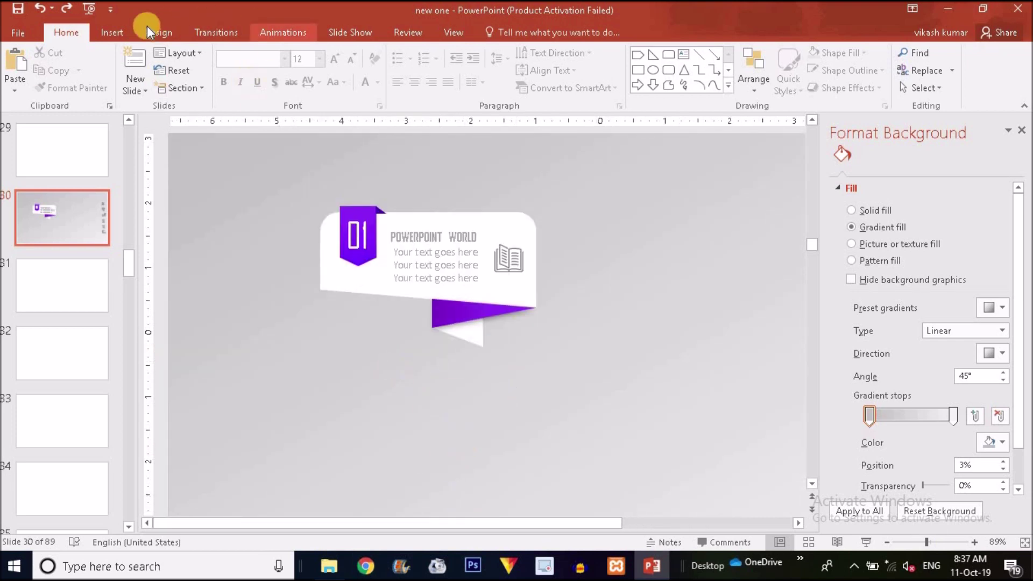
click(115, 31)
click(264, 77)
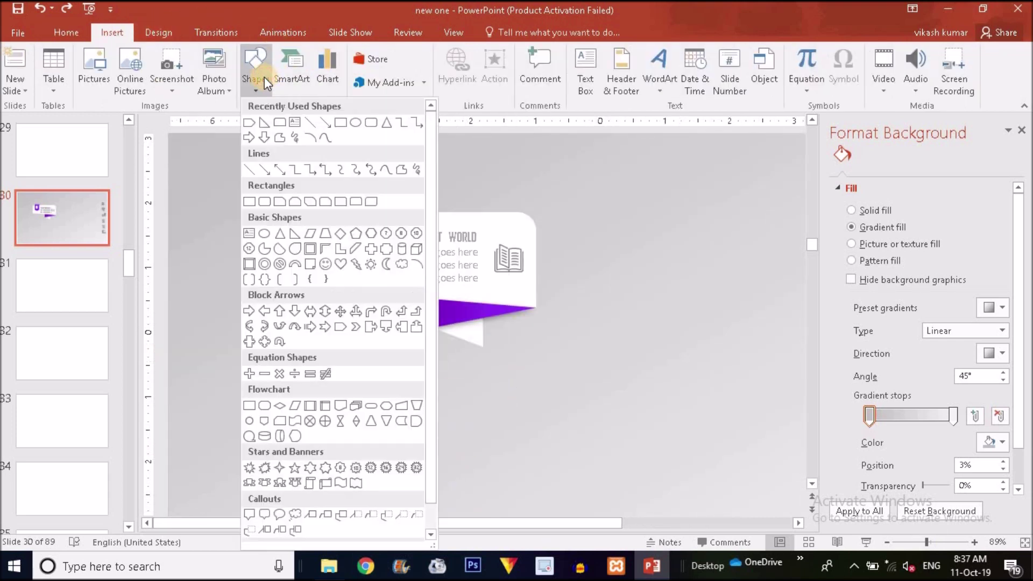
click(357, 126)
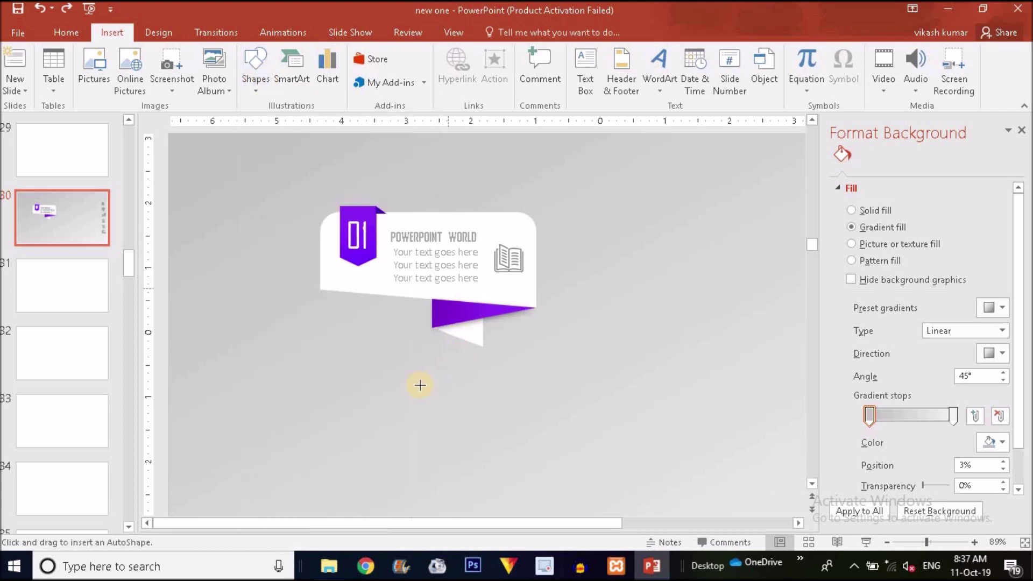
drag(378, 362, 495, 365)
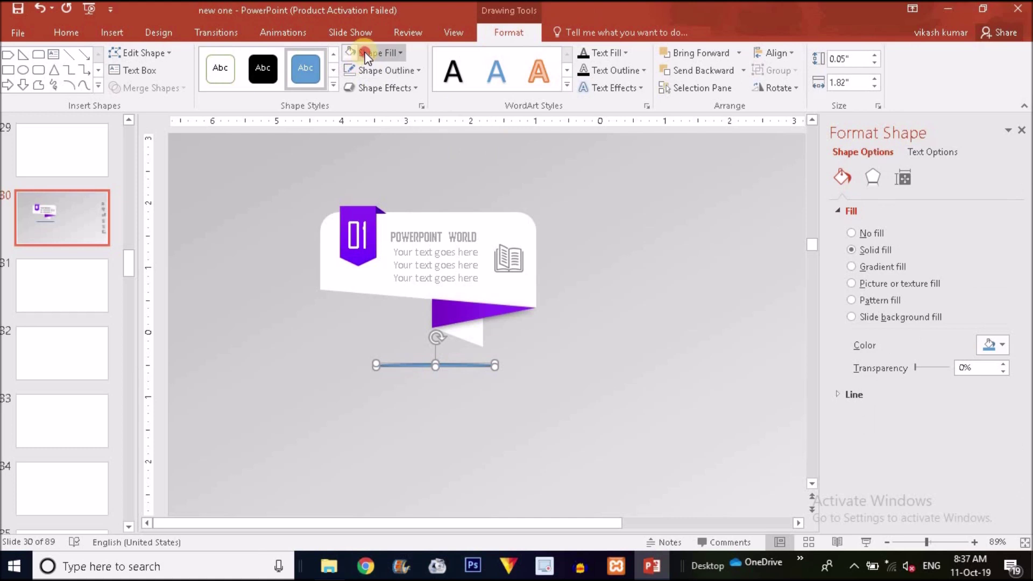
Give the line a theme fill colour.
click(377, 53)
click(354, 86)
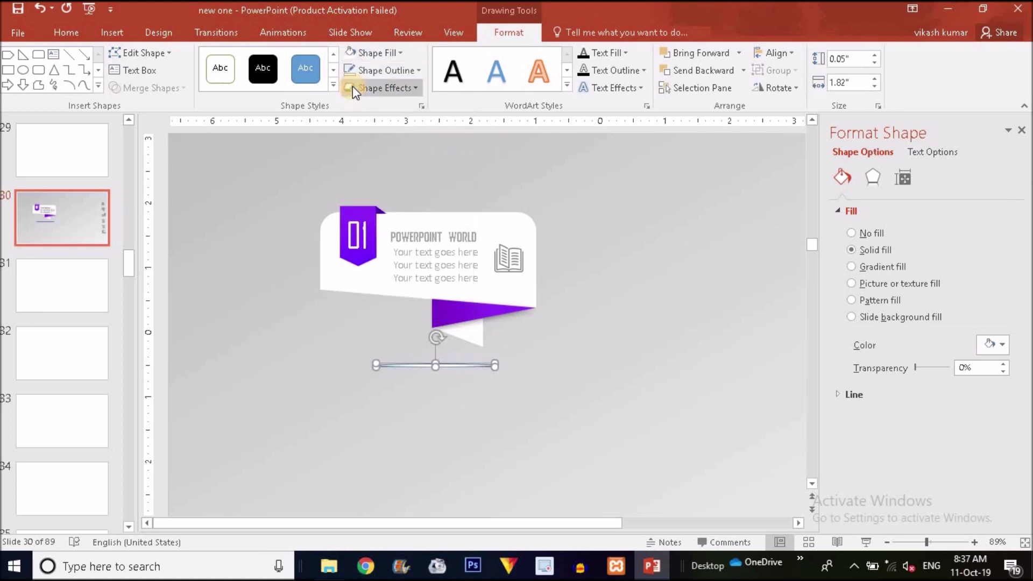
click(385, 53)
click(350, 118)
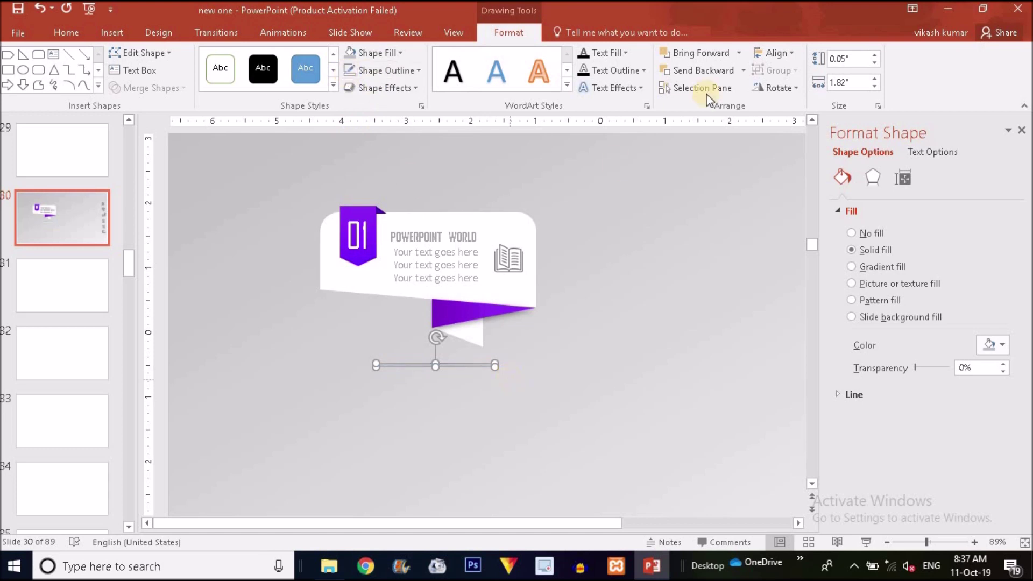
Apply an outer shadow preset to the line.
click(874, 177)
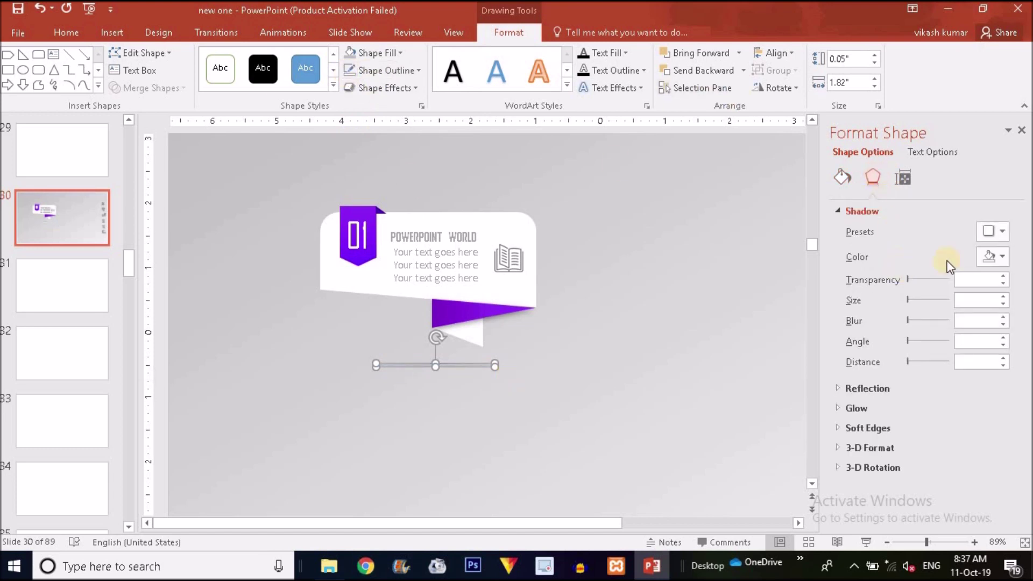
click(995, 231)
click(969, 380)
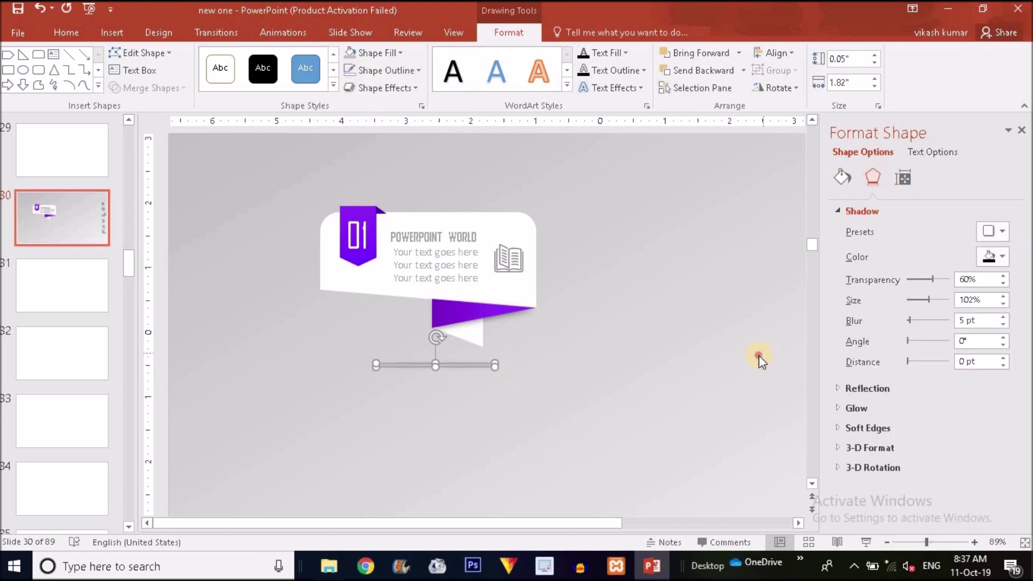
click(522, 366)
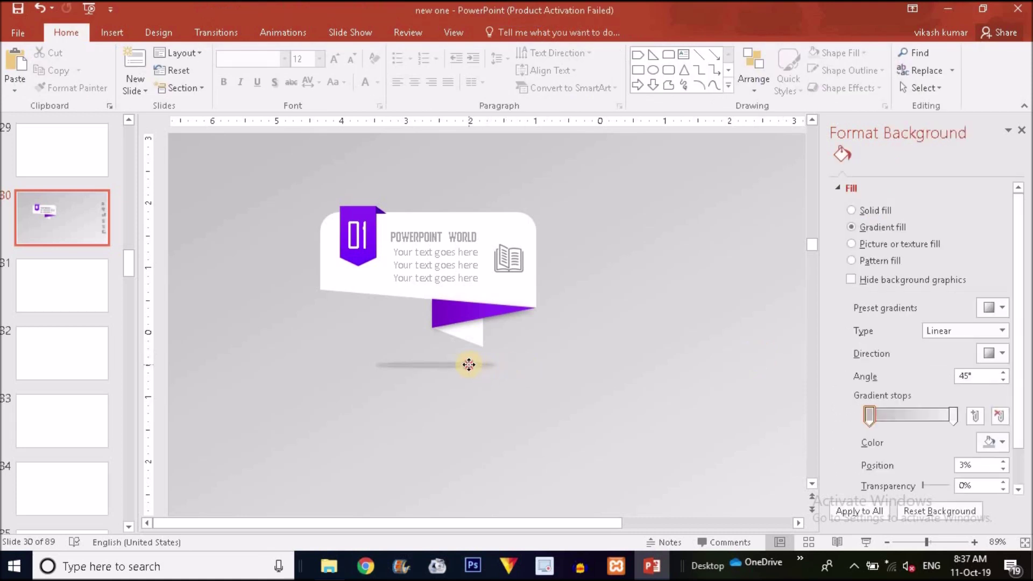
click(468, 365)
drag(434, 364, 434, 365)
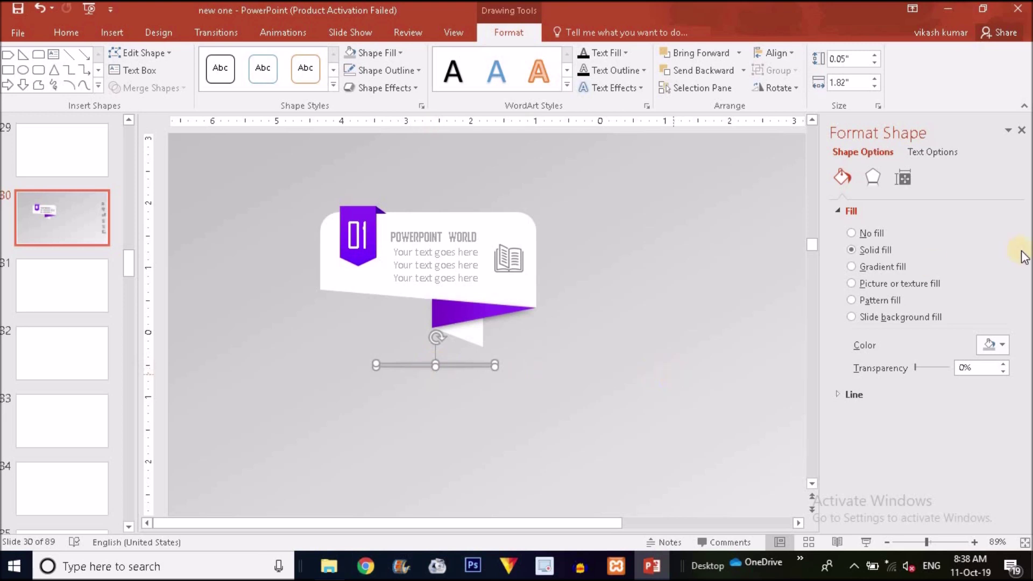
Switch to a centred outer shadow with 17 pt blur and move the line up toward the card.
click(875, 178)
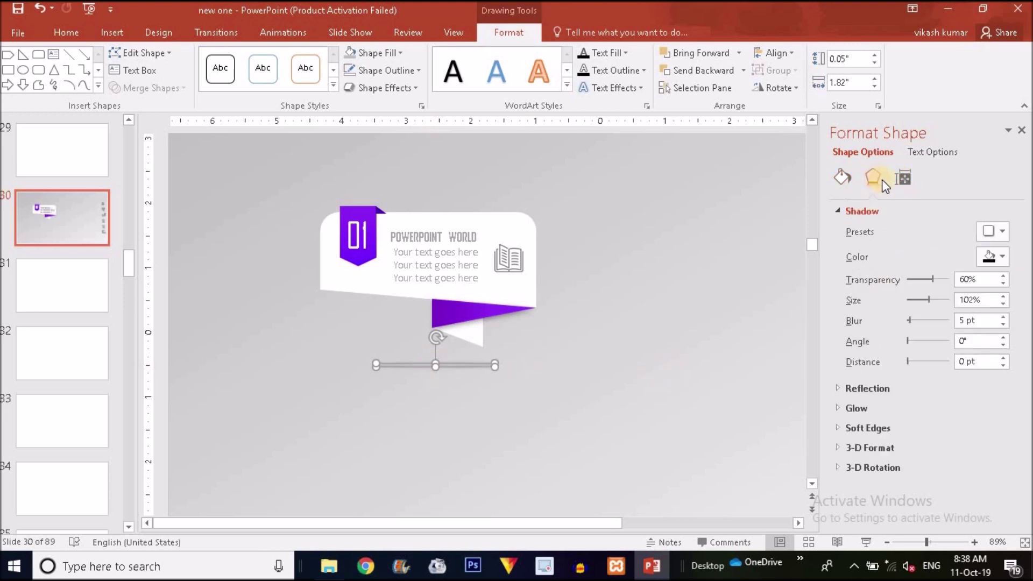
click(1002, 233)
click(963, 380)
click(1003, 318)
click(578, 462)
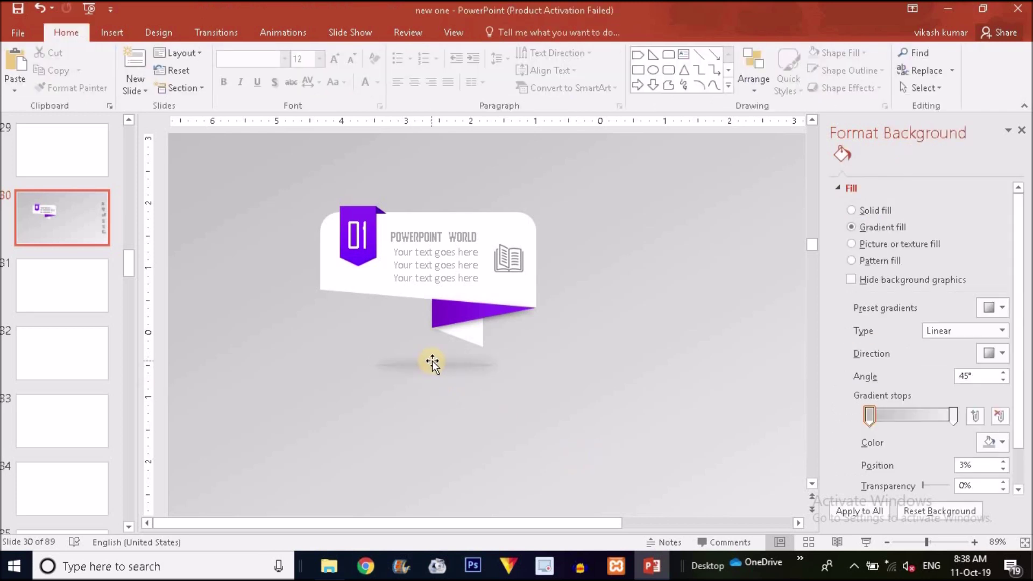
drag(435, 364, 432, 349)
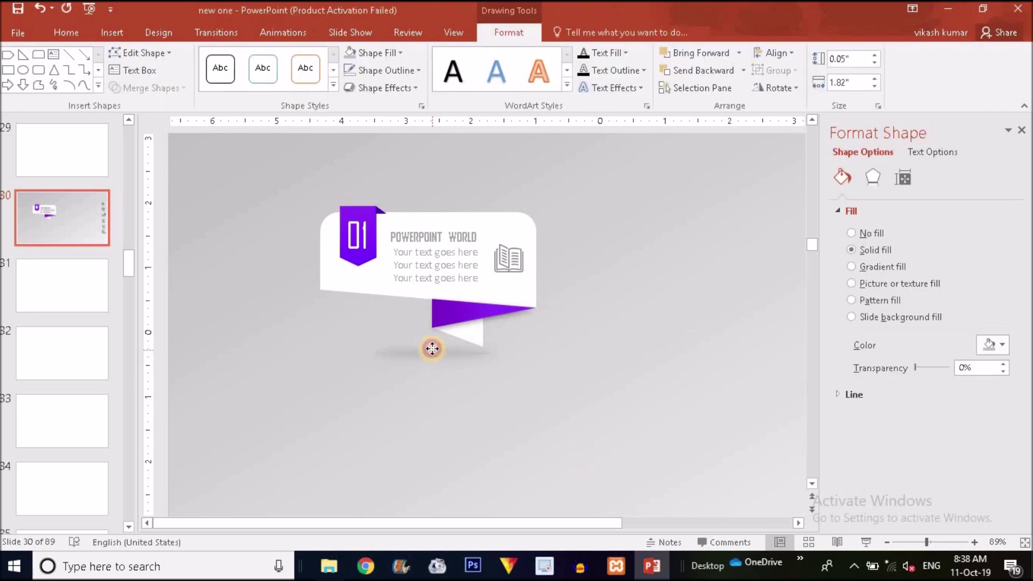
Place the line under the purple tab and lower its shadow blur to 9 pt.
mouse_move(432, 348)
mouse_down()
mouse_move(391, 353)
mouse_move(436, 346)
mouse_up()
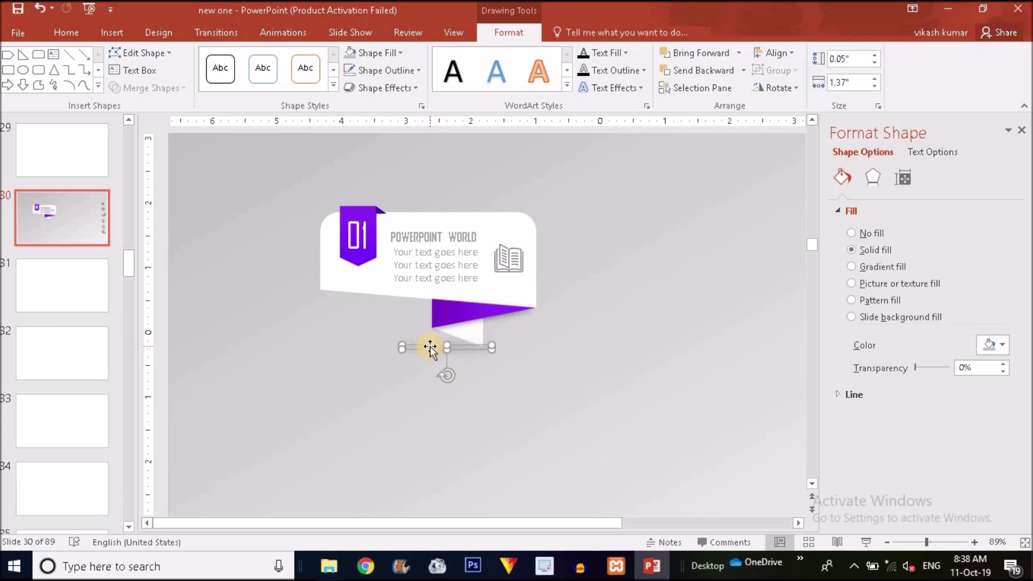
click(873, 177)
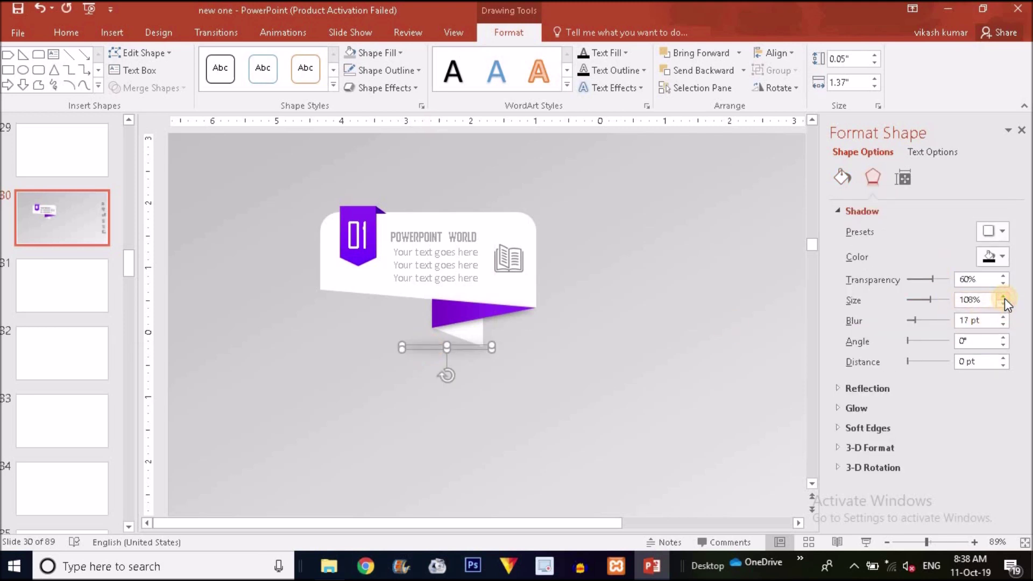
click(1002, 324)
click(1002, 325)
click(1002, 325)
click(708, 407)
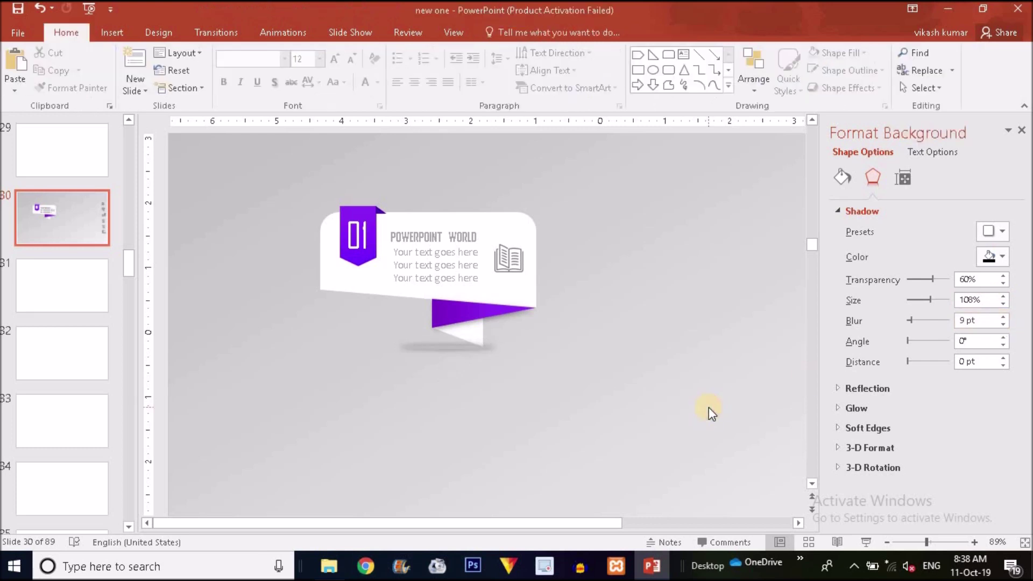
Set the line's shadow colour to black.
click(445, 347)
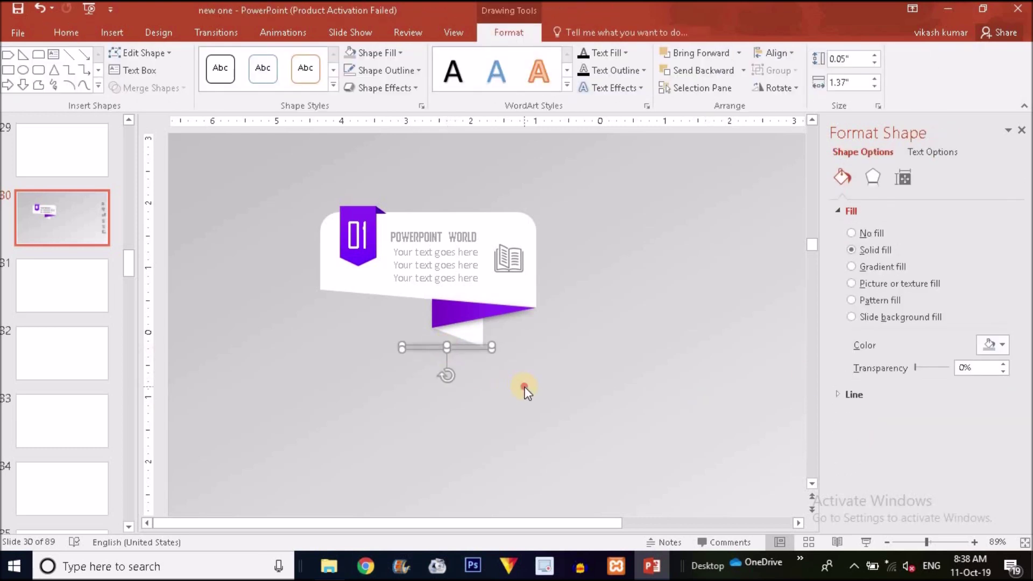
click(526, 392)
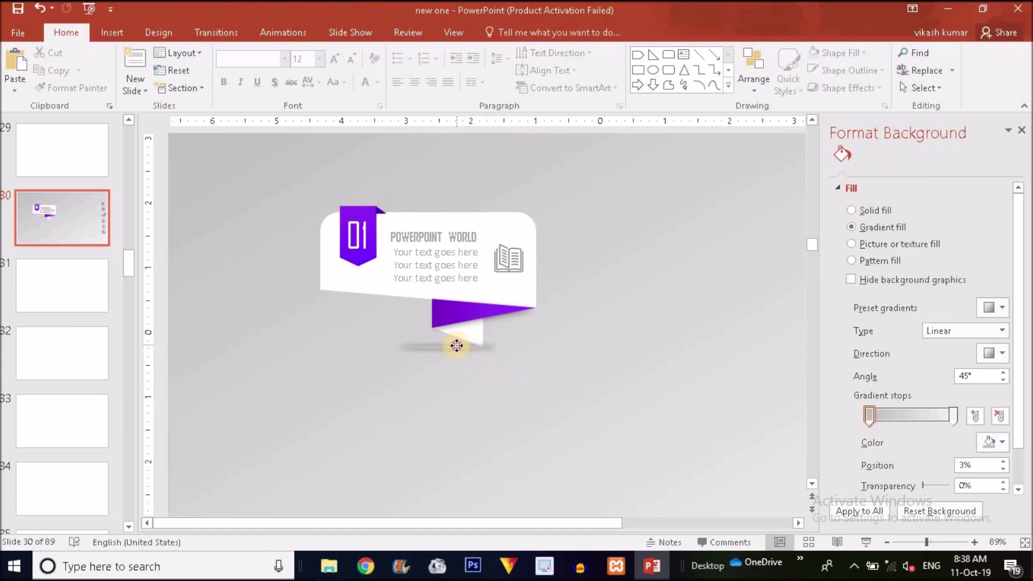
click(461, 351)
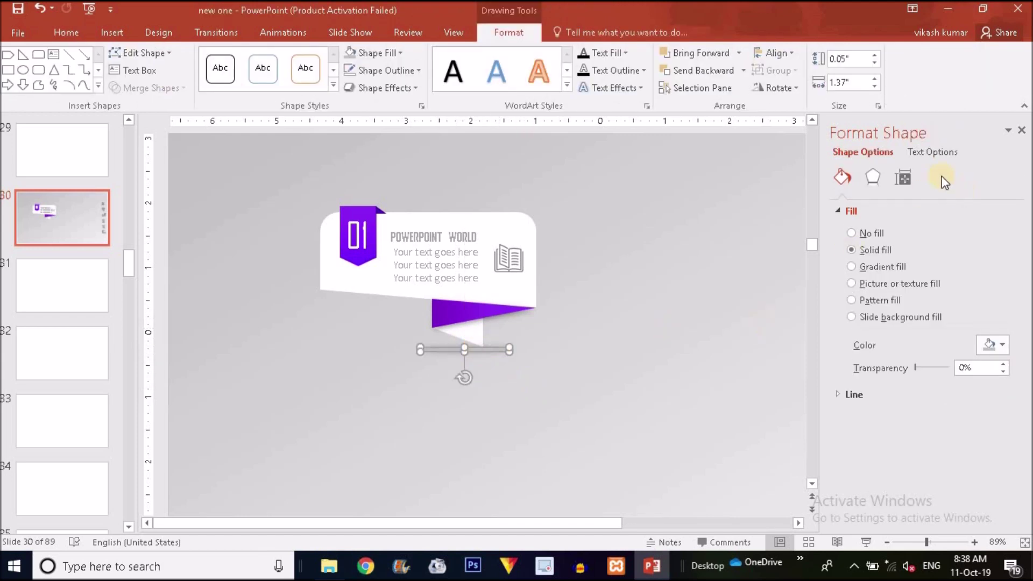
click(872, 176)
click(997, 231)
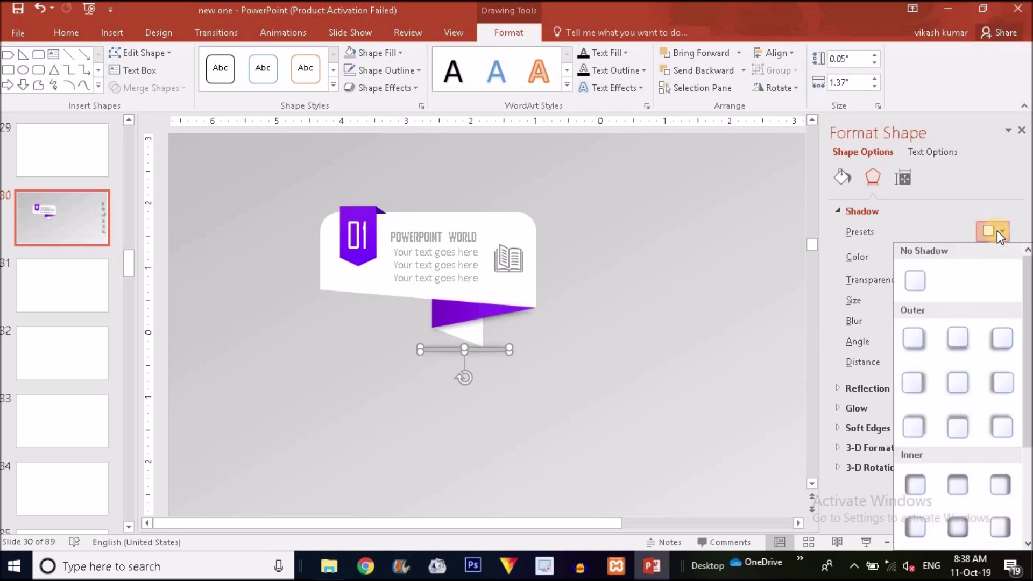
click(996, 256)
click(996, 257)
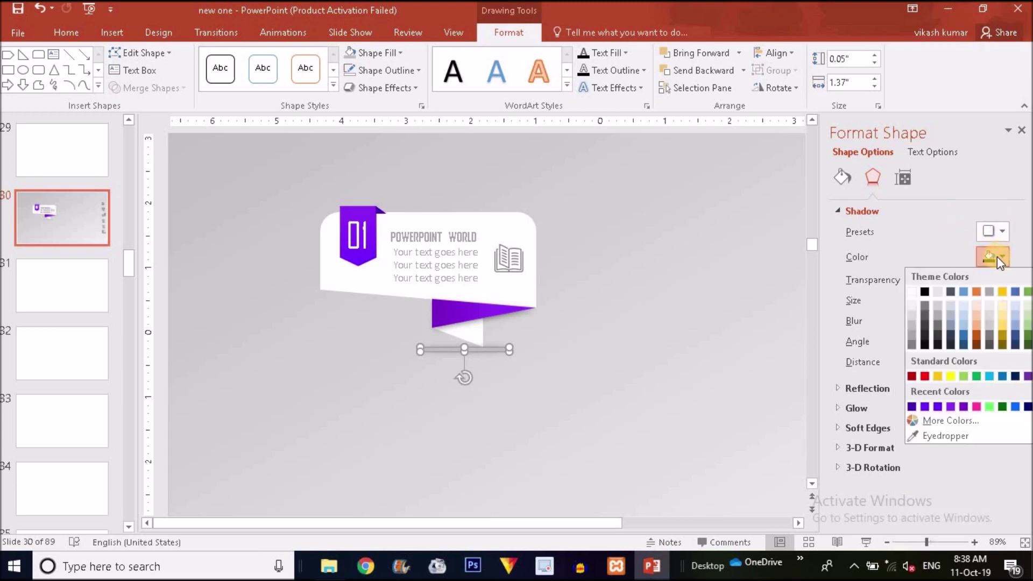
click(928, 293)
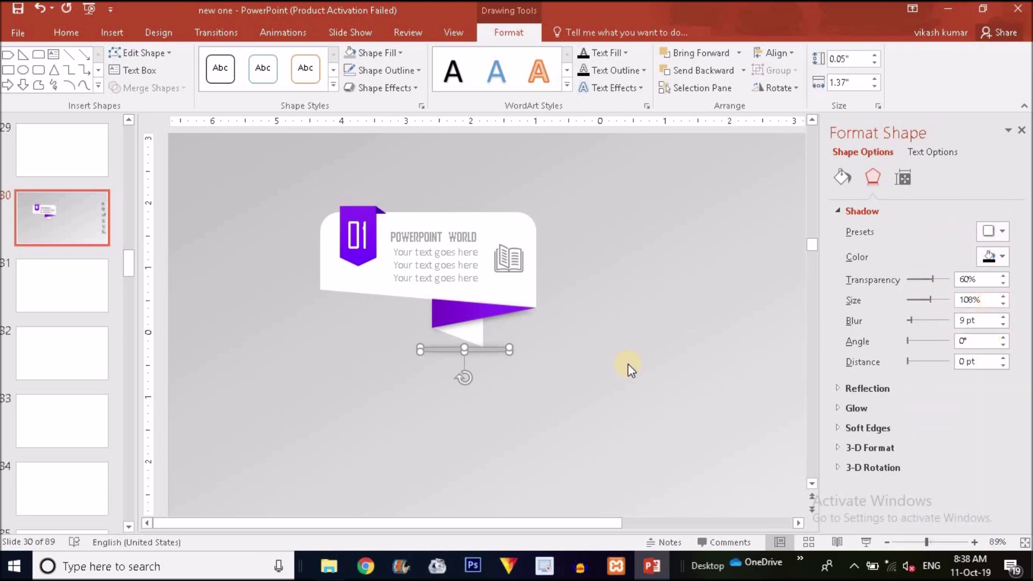
Fill the line with White, Background 1, Darker 35% and increase the shadow blur.
click(392, 52)
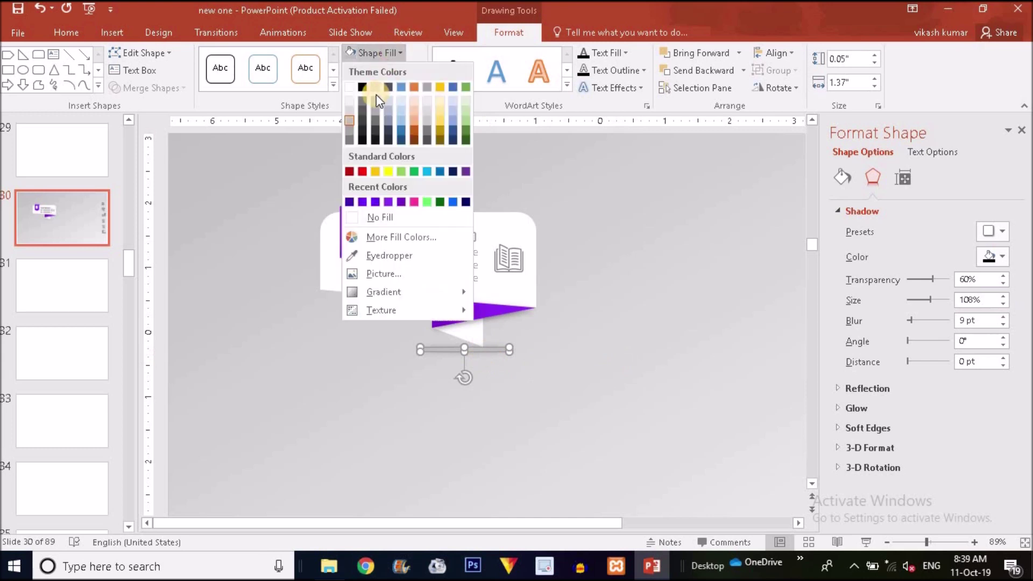
click(350, 128)
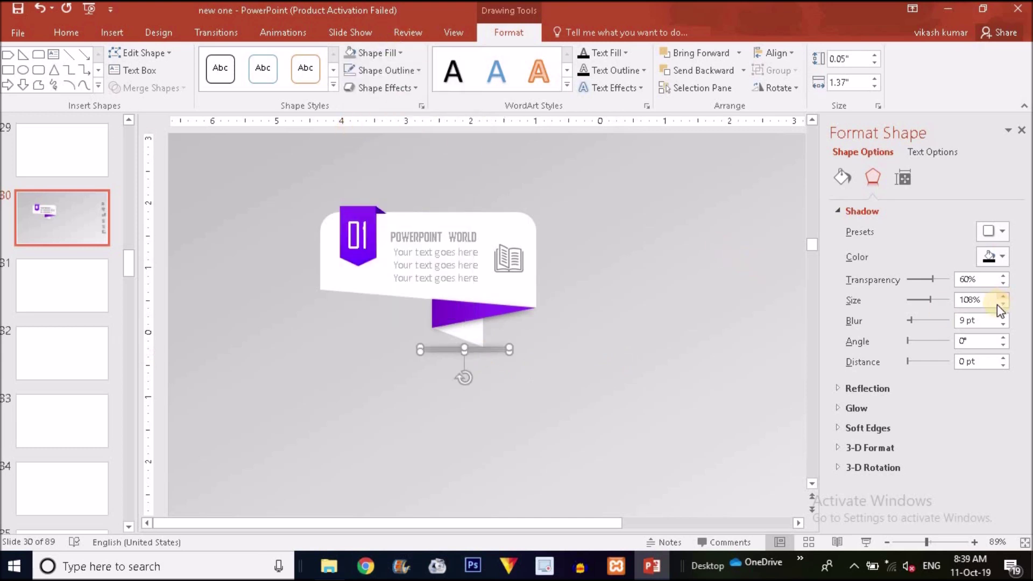
click(1002, 317)
click(1002, 317)
click(1003, 318)
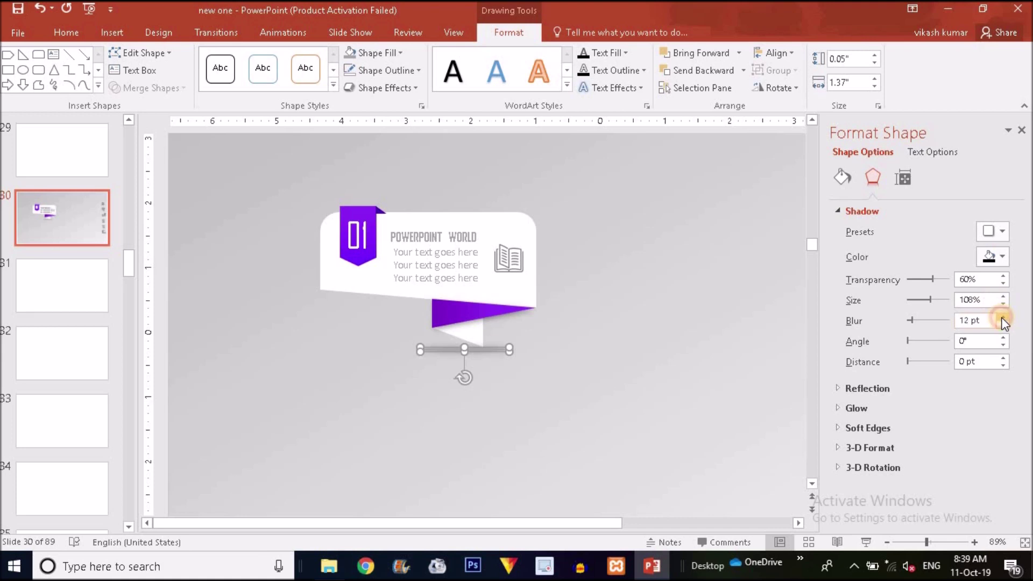
click(656, 408)
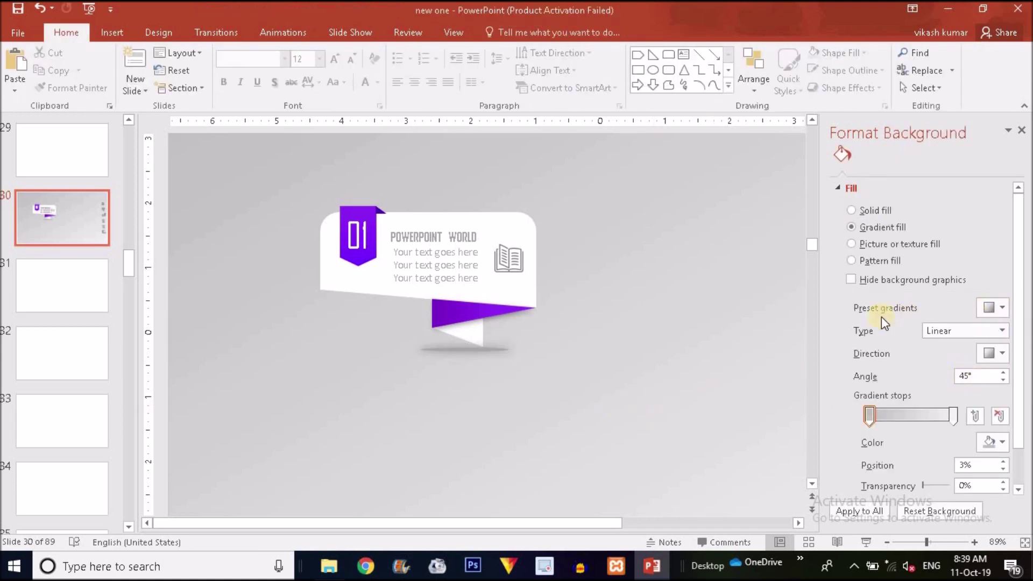
Raise the line's shadow blur to 20 pt.
click(463, 348)
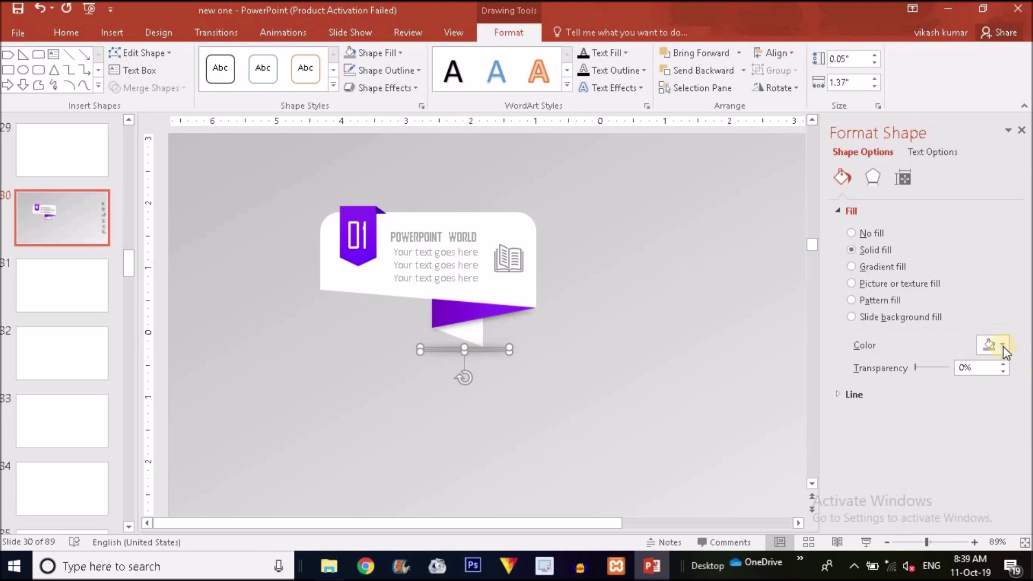
click(876, 180)
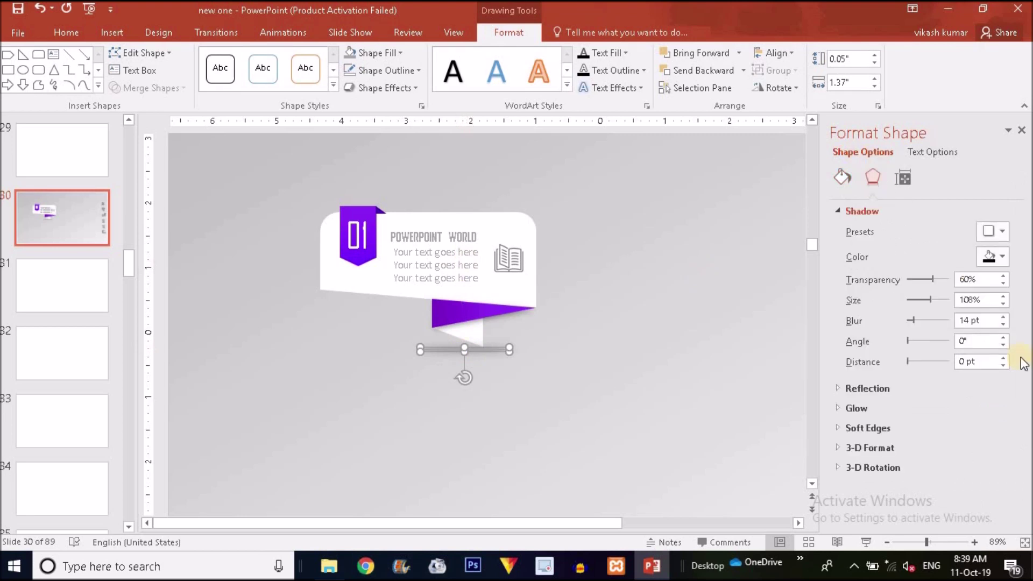
click(1004, 317)
click(376, 54)
click(350, 120)
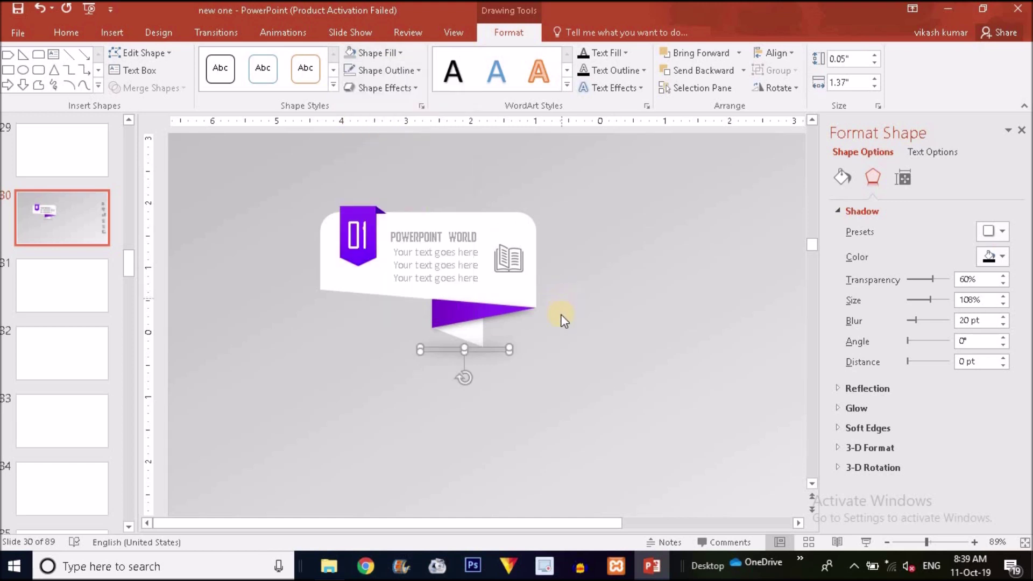
click(472, 361)
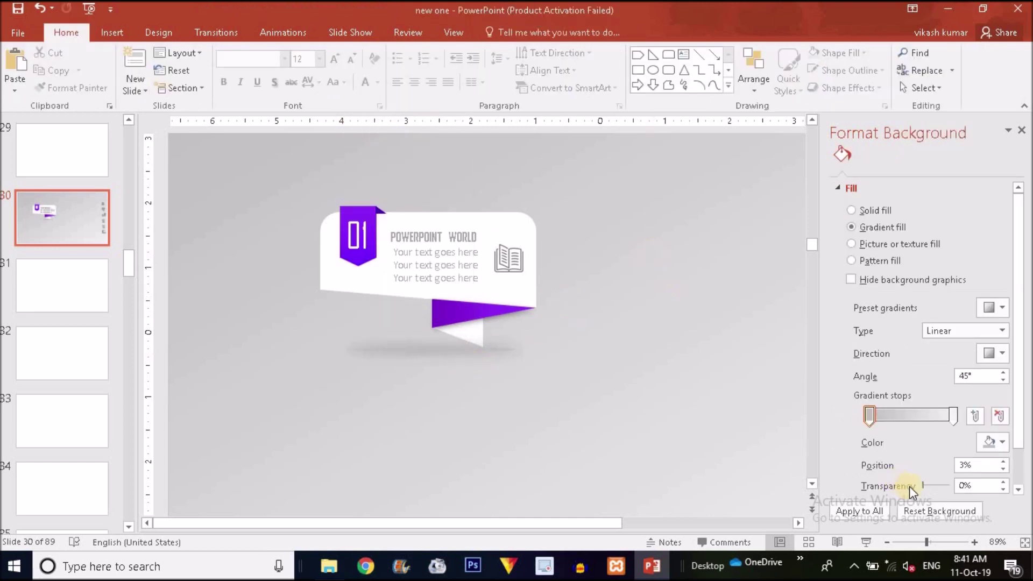
Group all the card pieces and move the group to the slide's upper left.
click(912, 546)
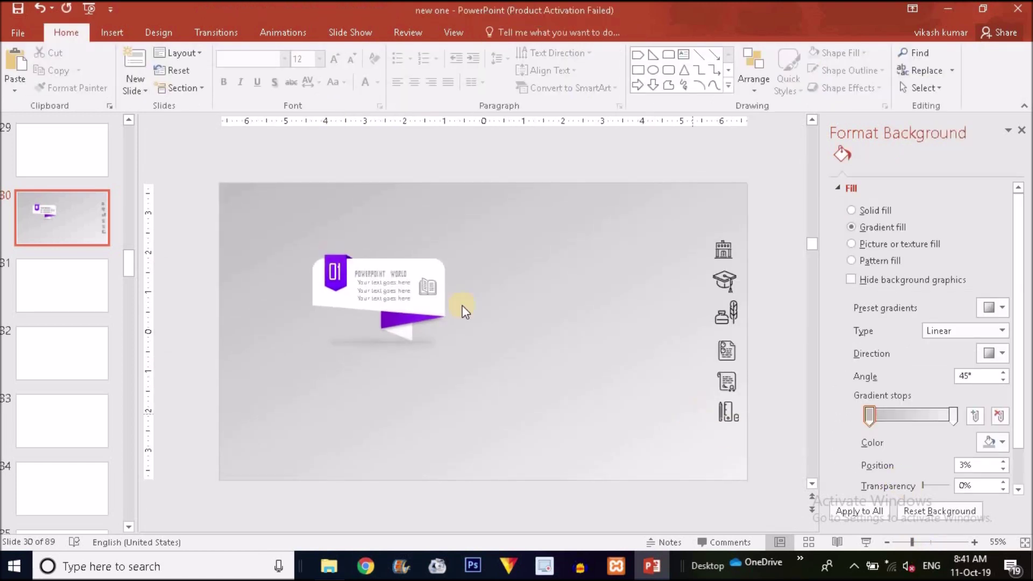
drag(247, 217, 482, 408)
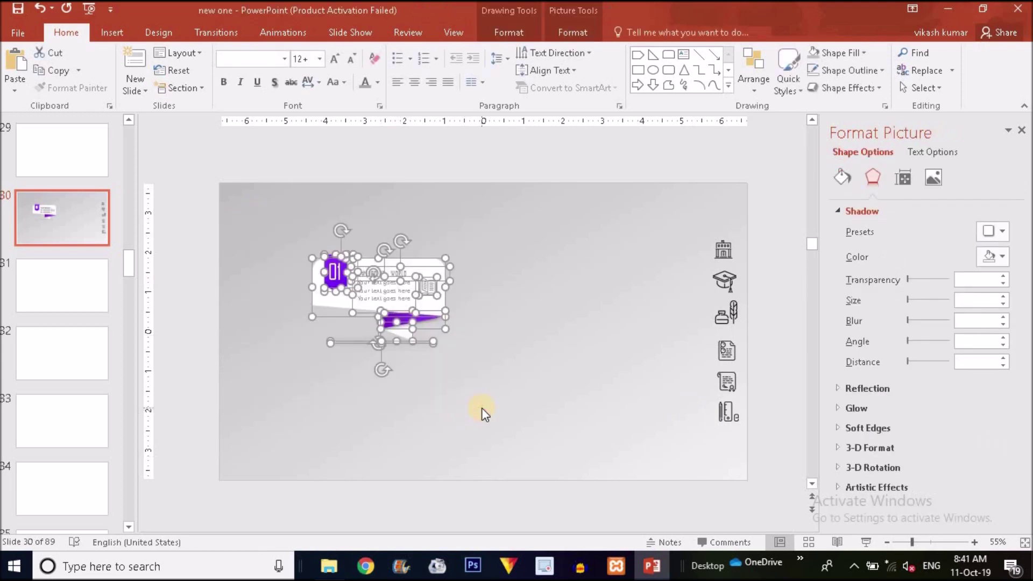
key(ctrl+g)
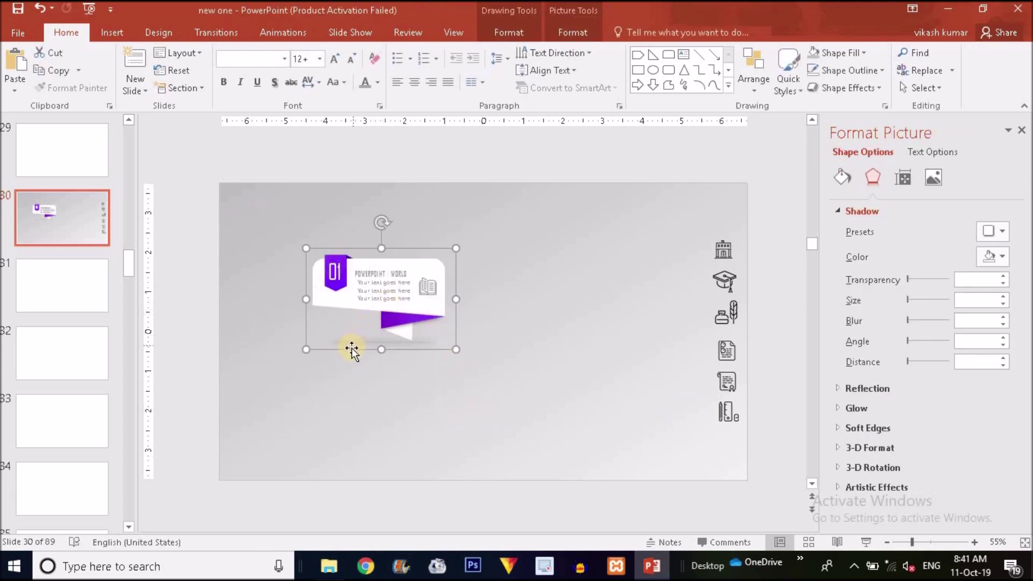
drag(333, 347, 271, 328)
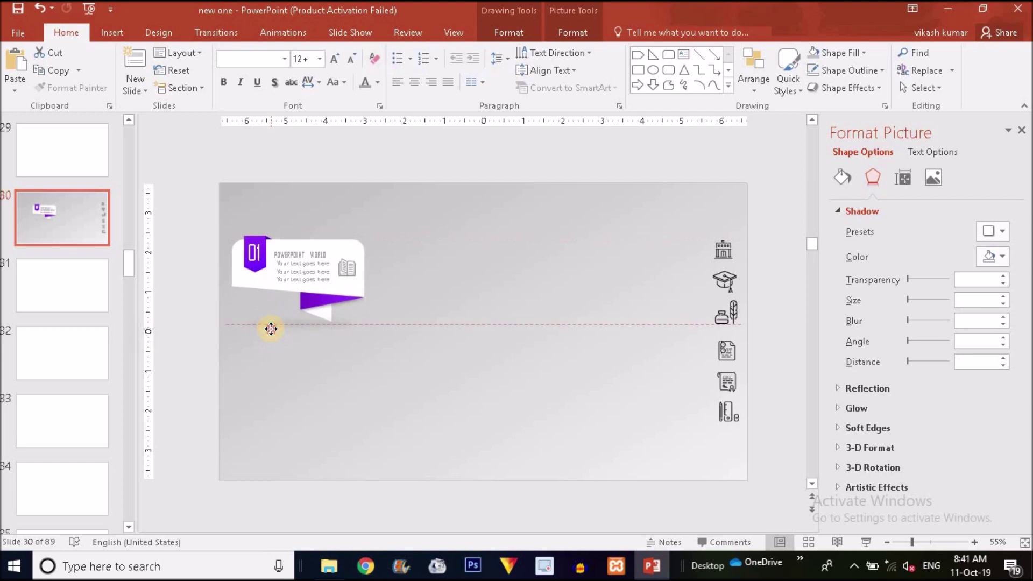
drag(270, 328, 496, 324)
Duplicate the card into five copies, three across the top and two below.
key(ctrl+d)
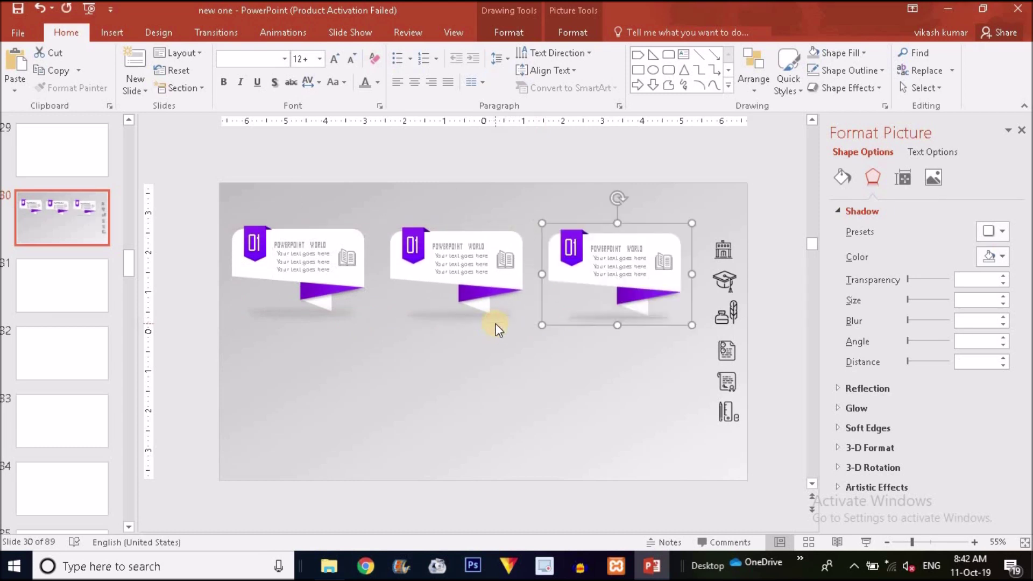
key(ctrl+d)
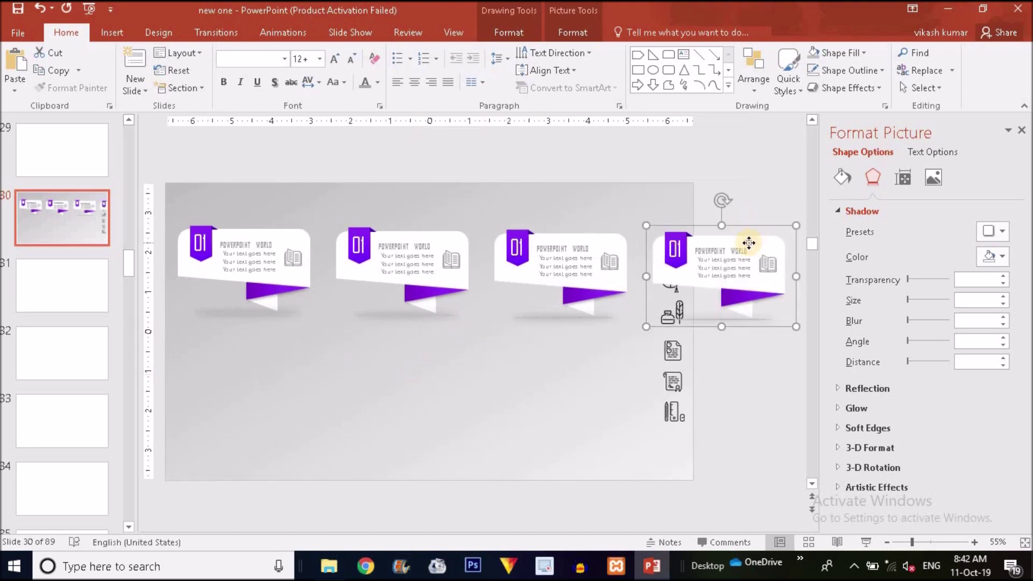
drag(746, 242, 366, 355)
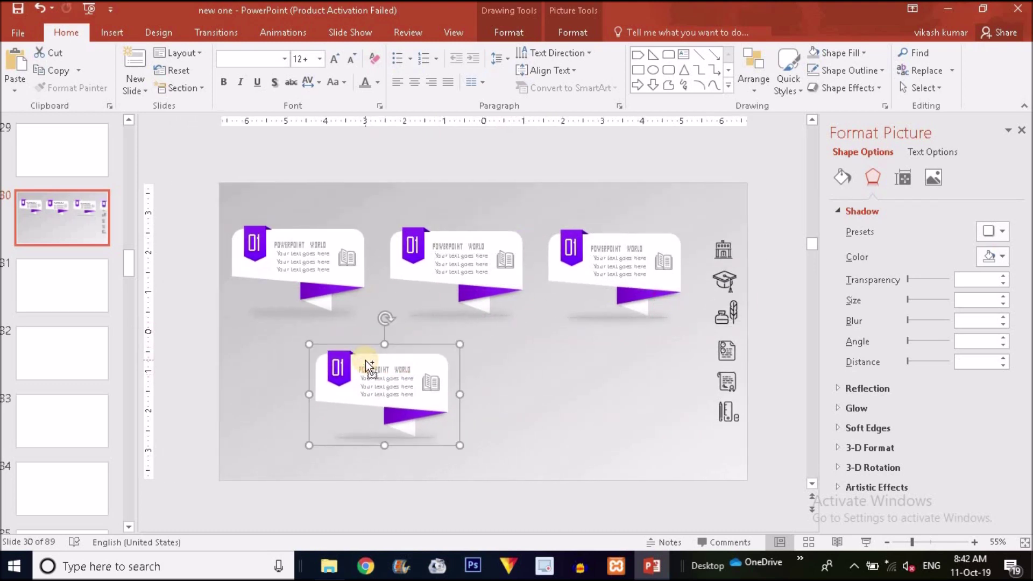
mouse_move(365, 356)
mouse_down()
mouse_move(300, 420)
mouse_move(680, 299)
mouse_up()
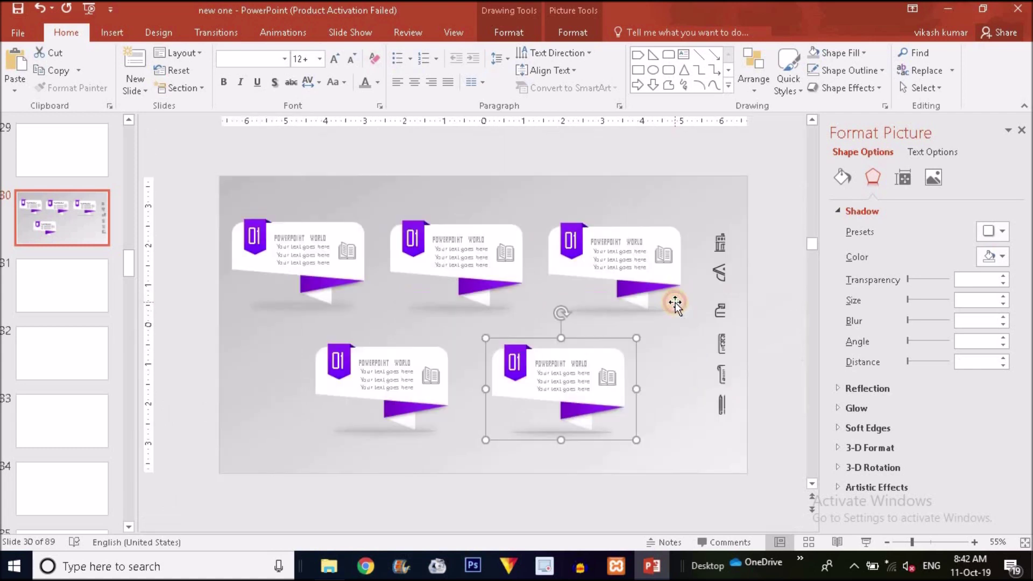
click(927, 540)
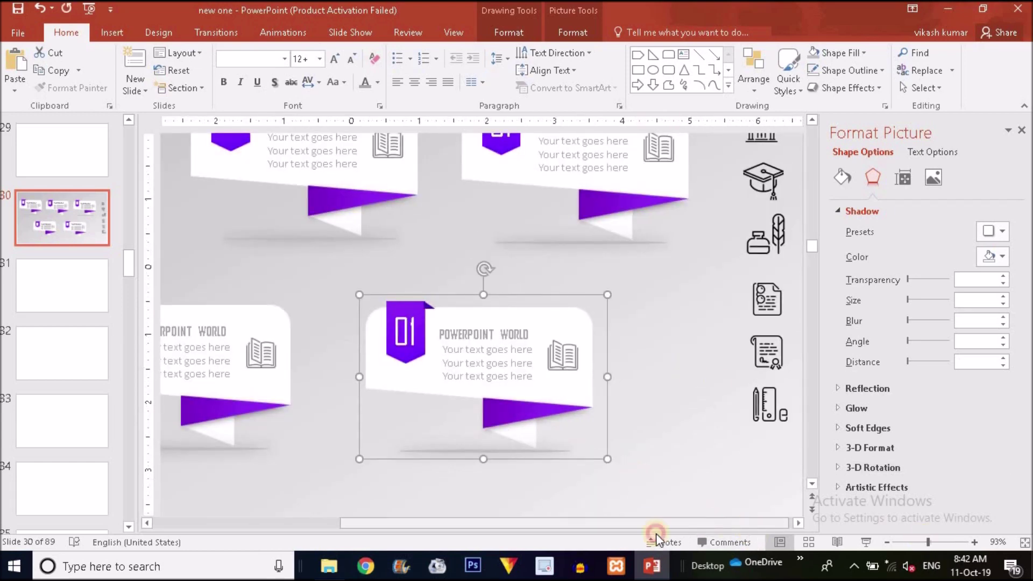
drag(707, 523, 581, 523)
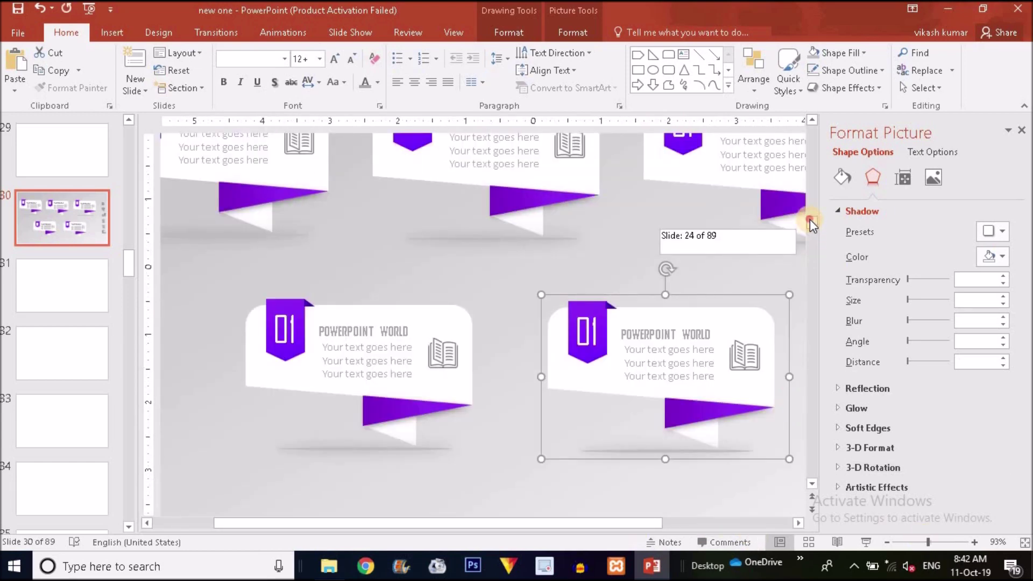
drag(808, 247, 809, 218)
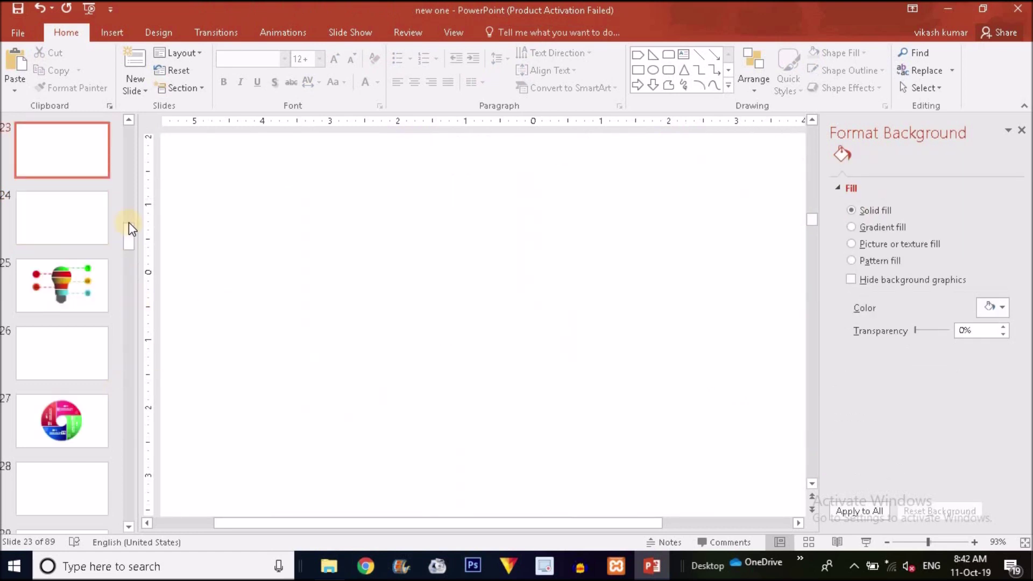
drag(128, 234, 128, 263)
click(85, 202)
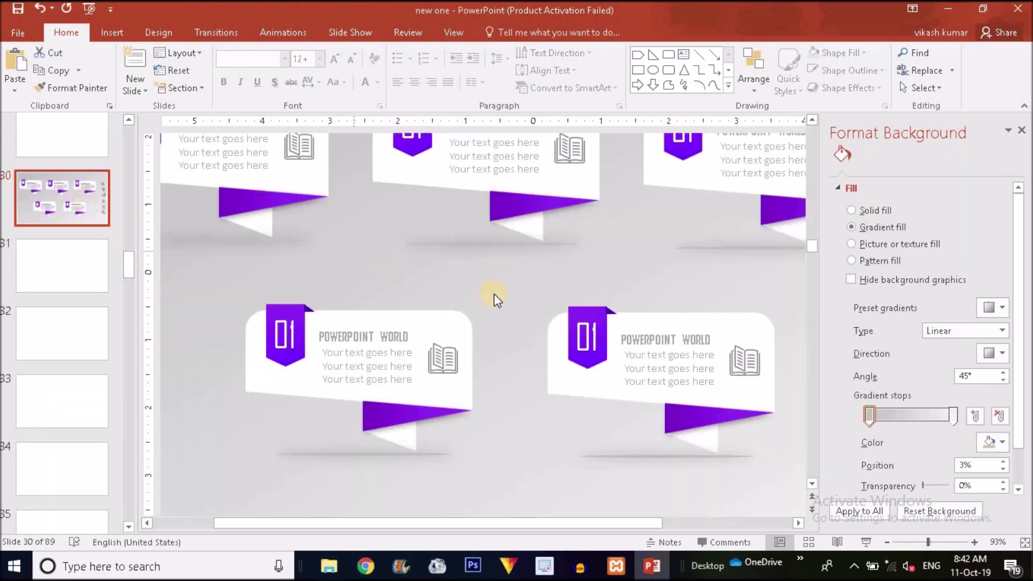
click(921, 540)
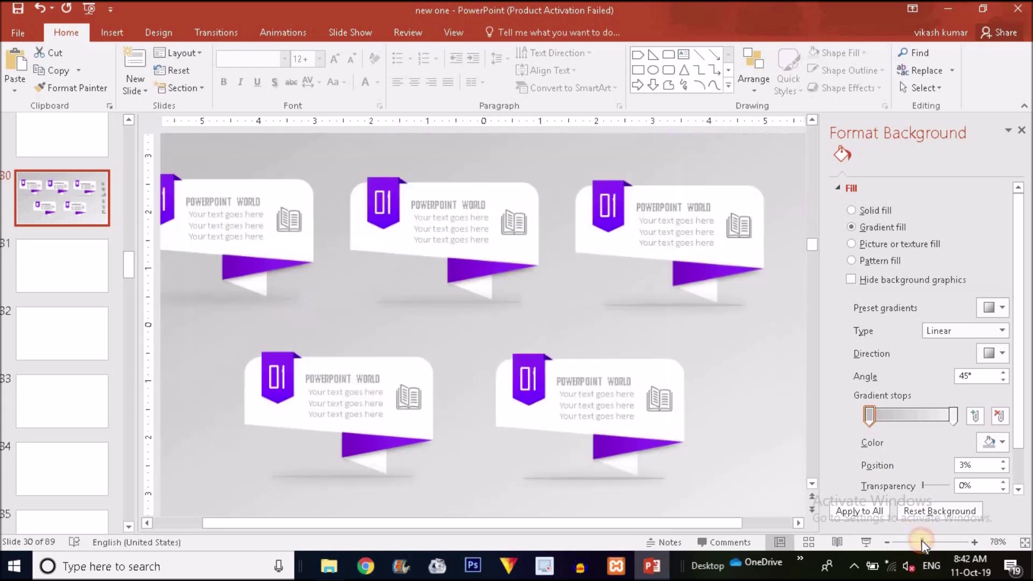
click(906, 541)
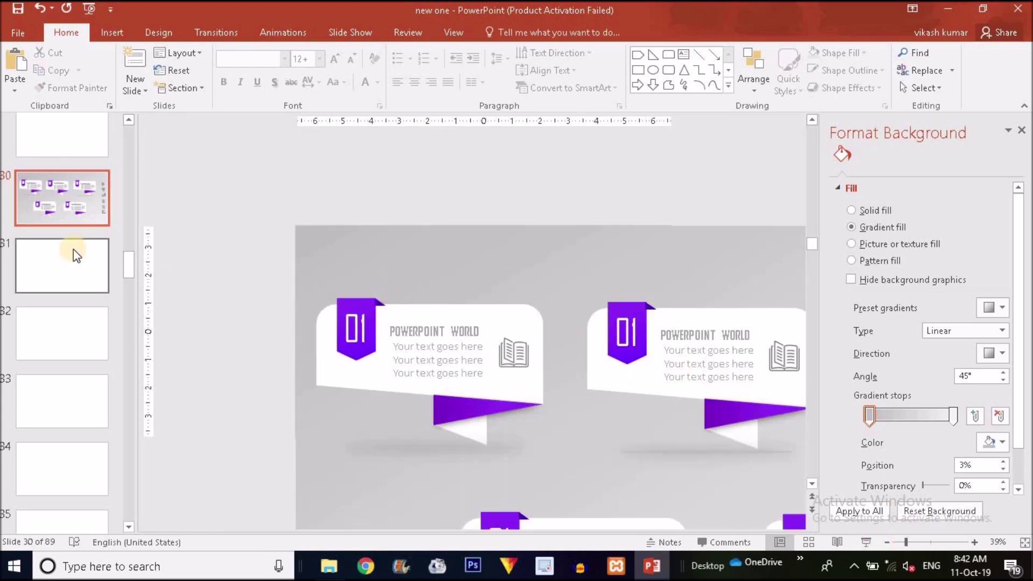
click(73, 249)
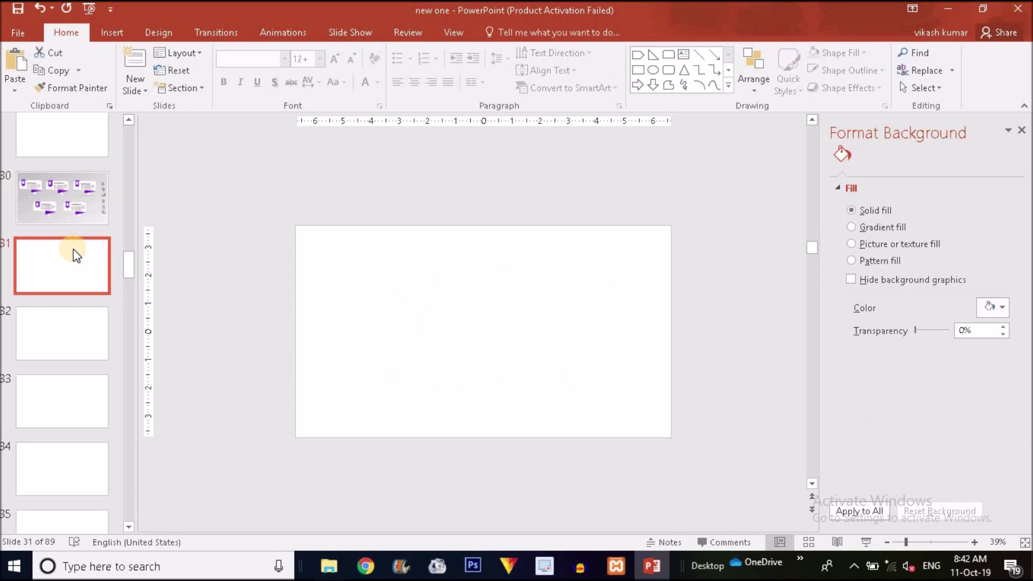
click(93, 210)
click(916, 541)
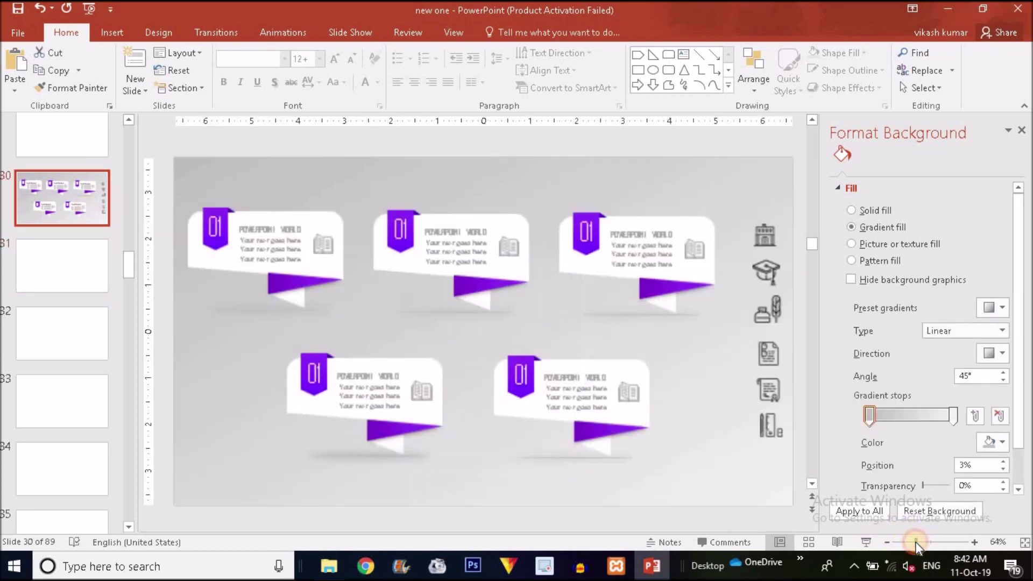
click(501, 257)
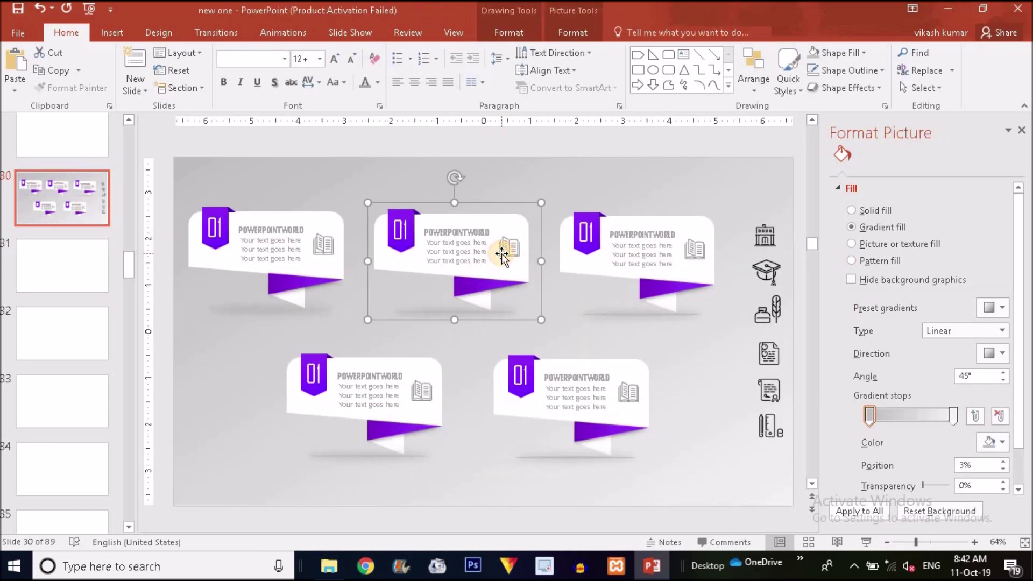
Delete the middle card's book icon and position the graduation-cap icon in its place.
key(Delete)
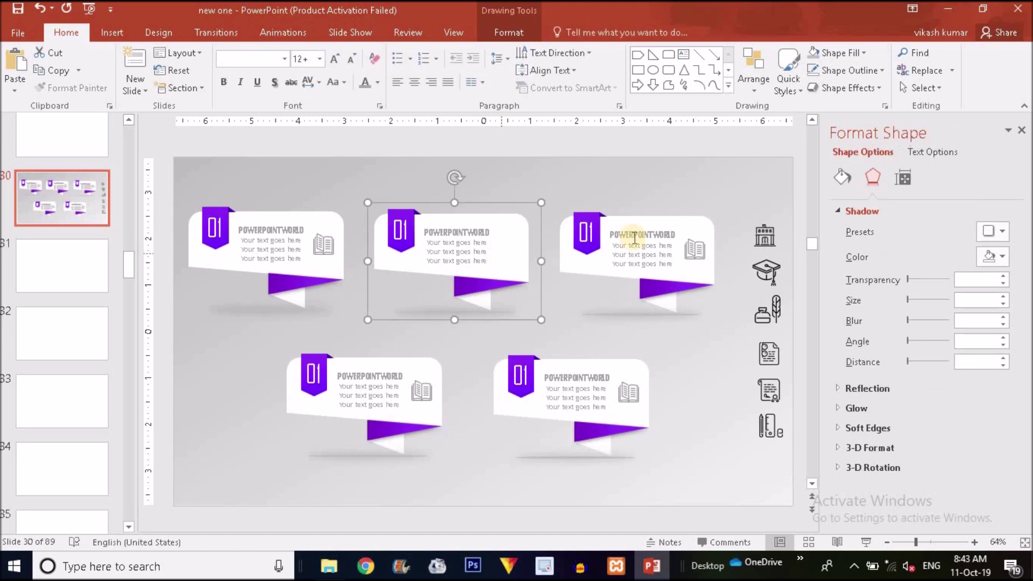
drag(772, 275, 548, 292)
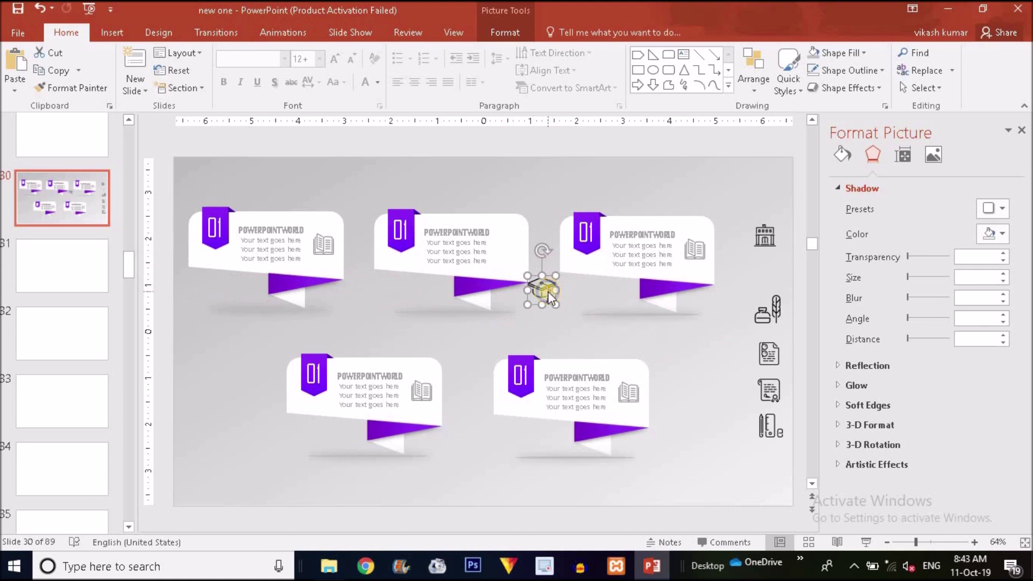
right_click(548, 292)
click(626, 422)
drag(543, 295, 510, 259)
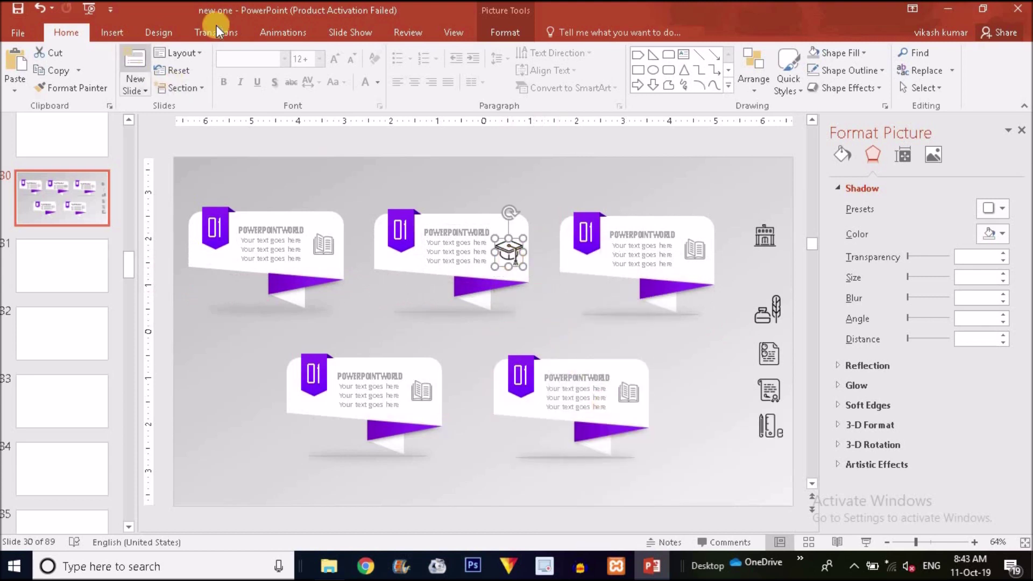
click(520, 34)
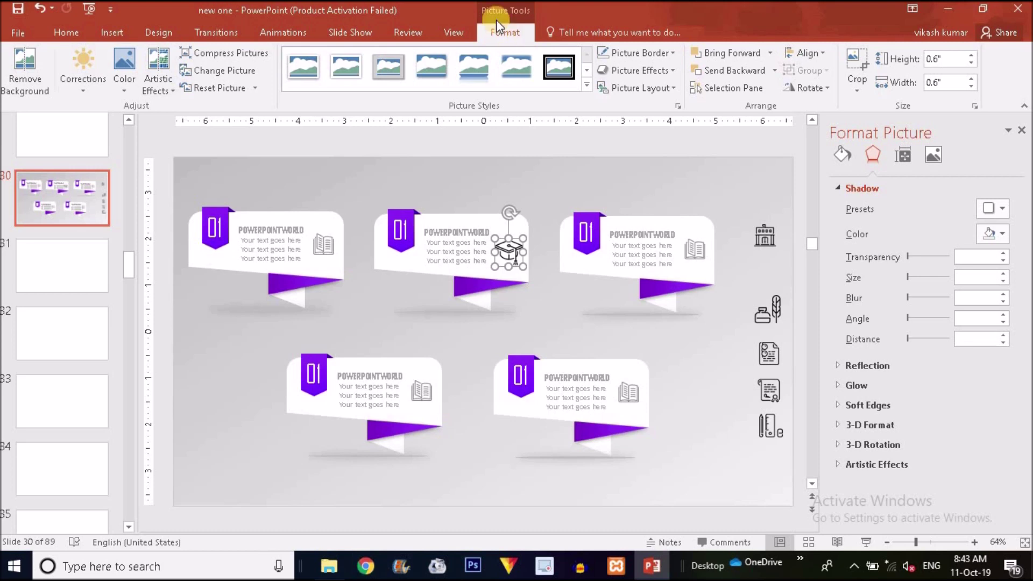
Recolour the graduation-cap icon on the middle top card with a grey swatch.
click(124, 85)
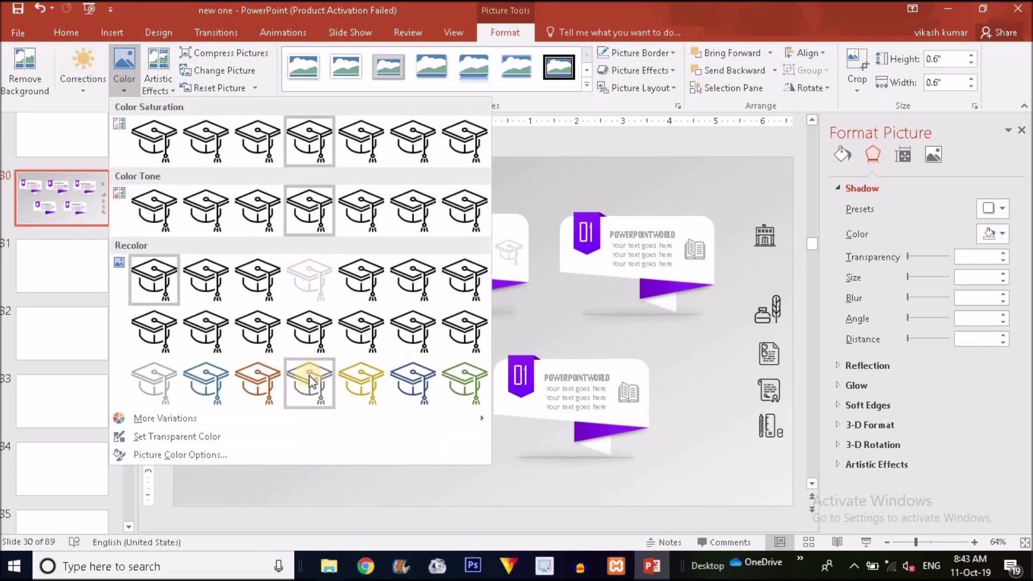
click(308, 376)
click(699, 253)
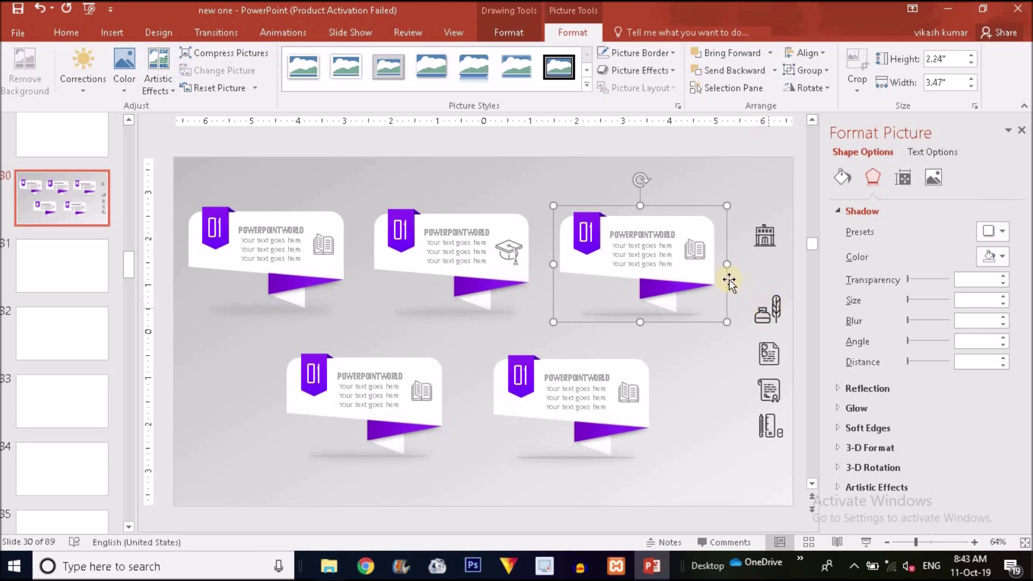
click(694, 250)
key(Escape)
Nudge the feather-and-ink icon back into the top-right card's icon column.
drag(763, 313, 738, 277)
right_click(737, 280)
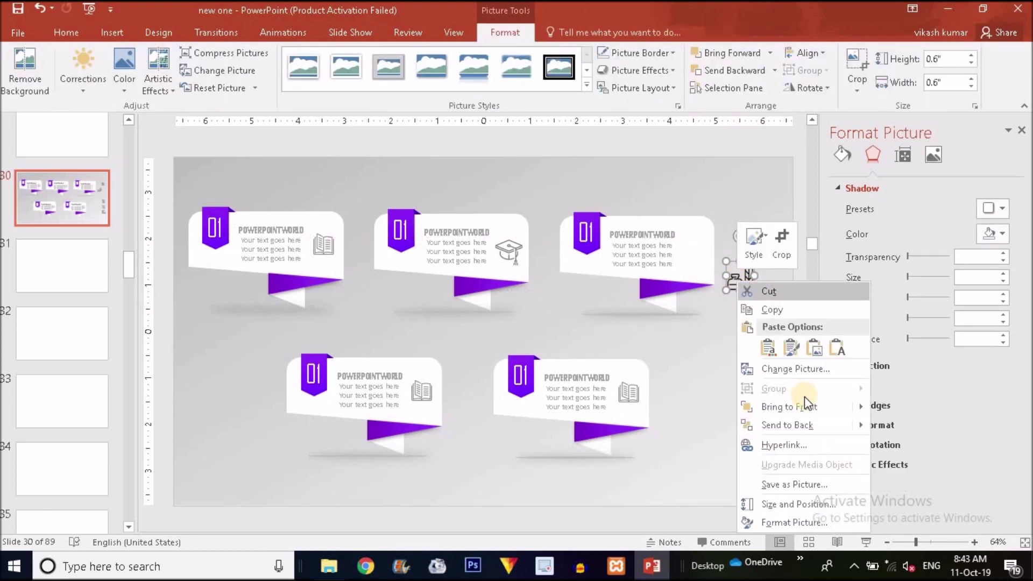
click(701, 377)
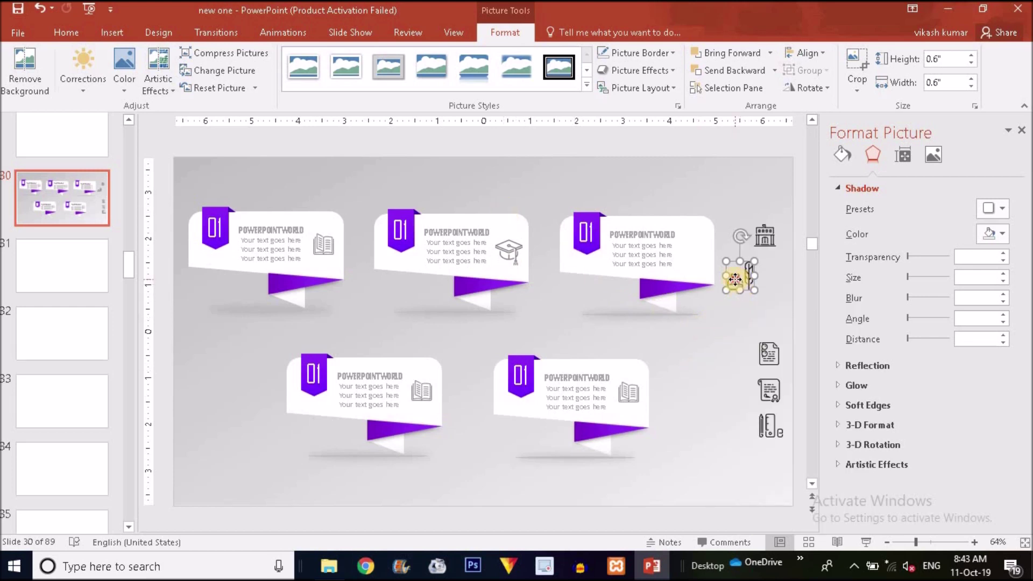
drag(735, 278, 760, 305)
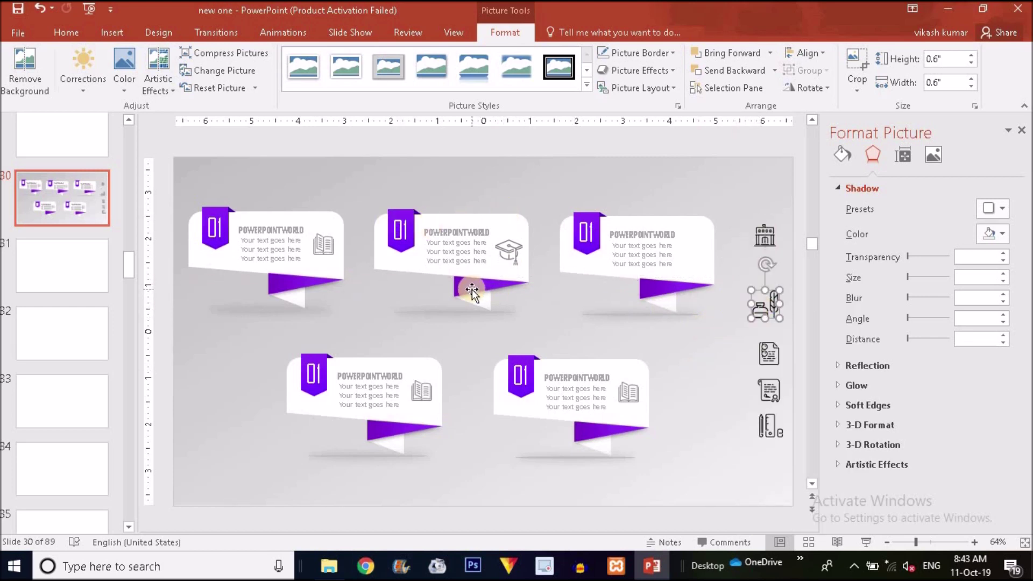
click(472, 290)
click(472, 290)
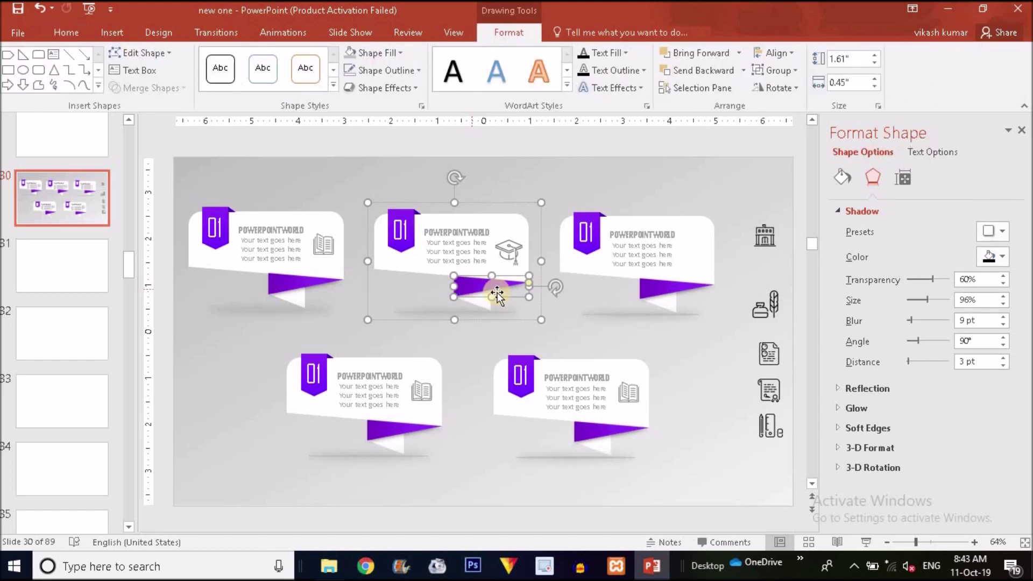
Give the middle card's ribbon a red gradient, using a bright custom red for the middle stop.
click(842, 176)
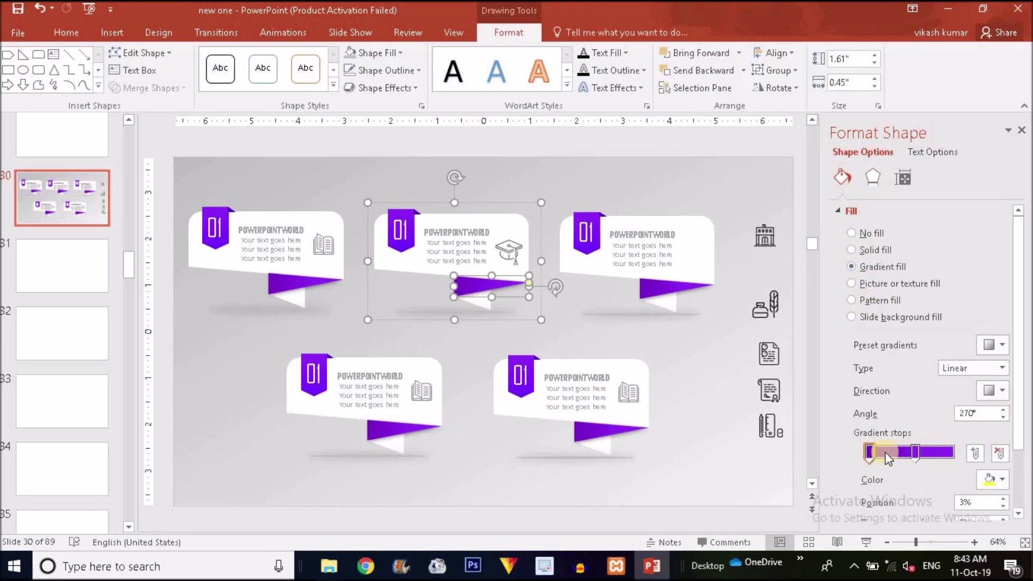
click(870, 452)
click(1002, 480)
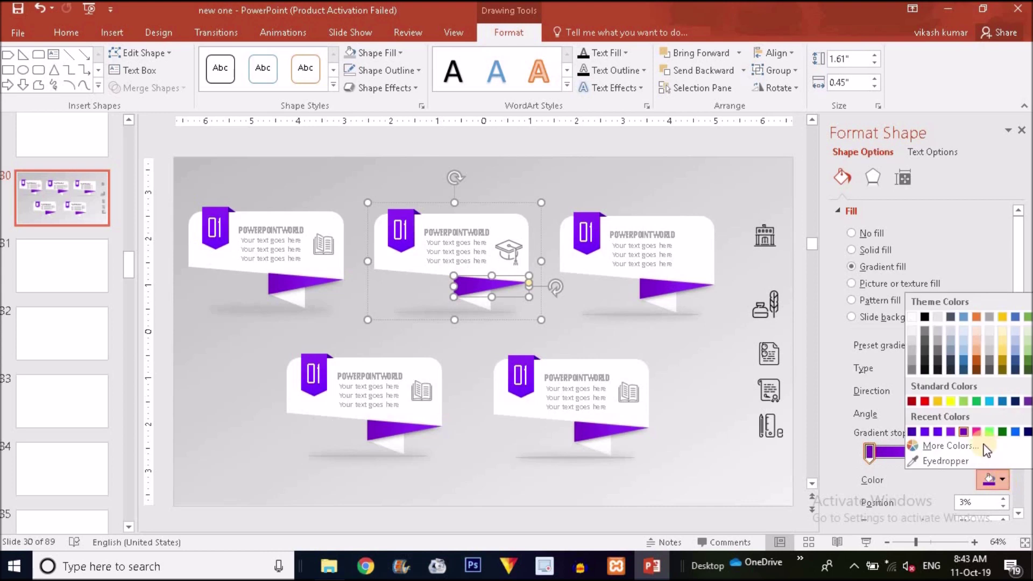
click(924, 401)
click(915, 451)
click(999, 480)
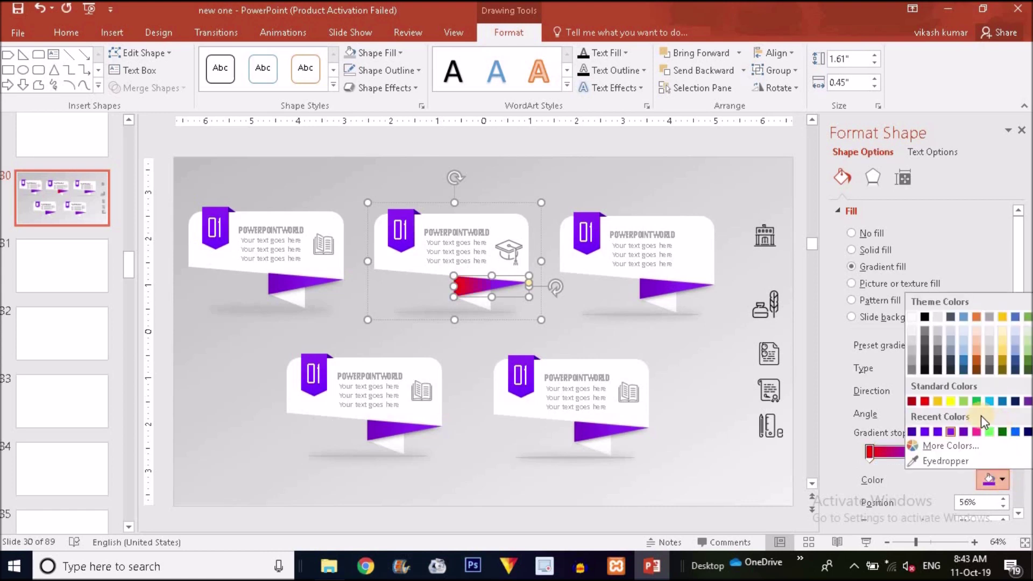
click(944, 447)
drag(691, 231, 696, 216)
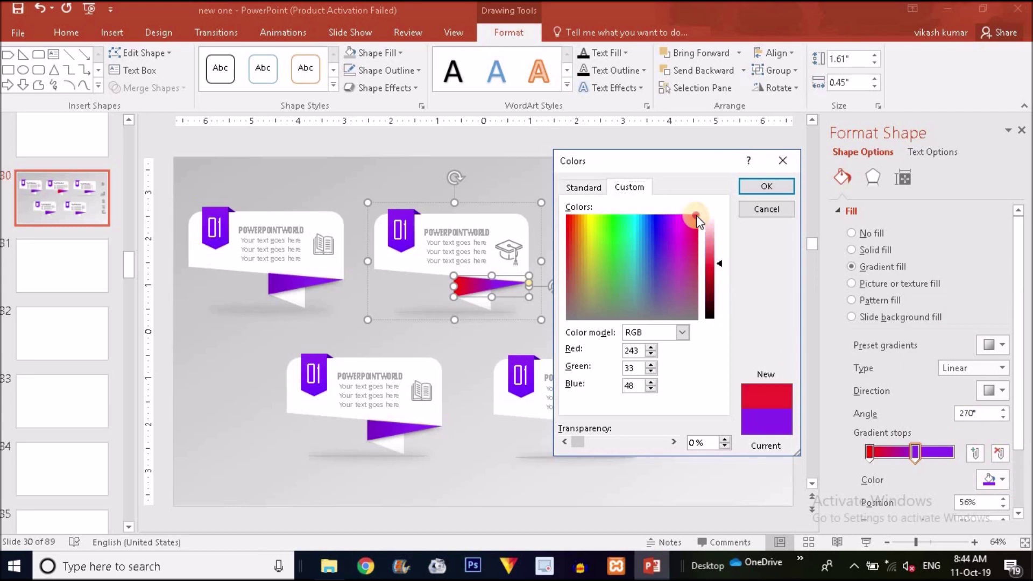
click(785, 187)
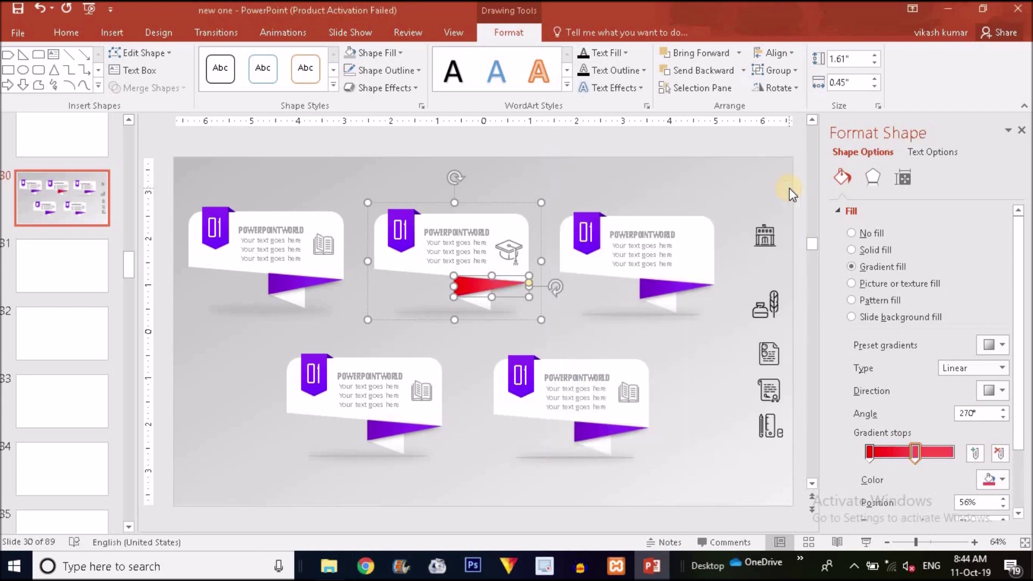
Recolour both gradient stops of the middle card's 01 badge red.
click(392, 219)
click(402, 251)
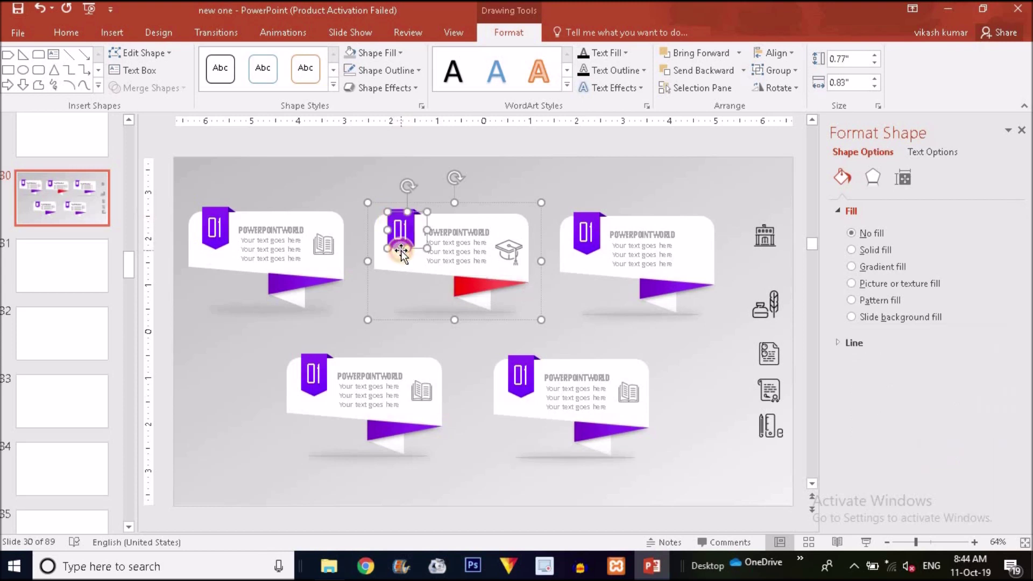
click(402, 251)
click(402, 249)
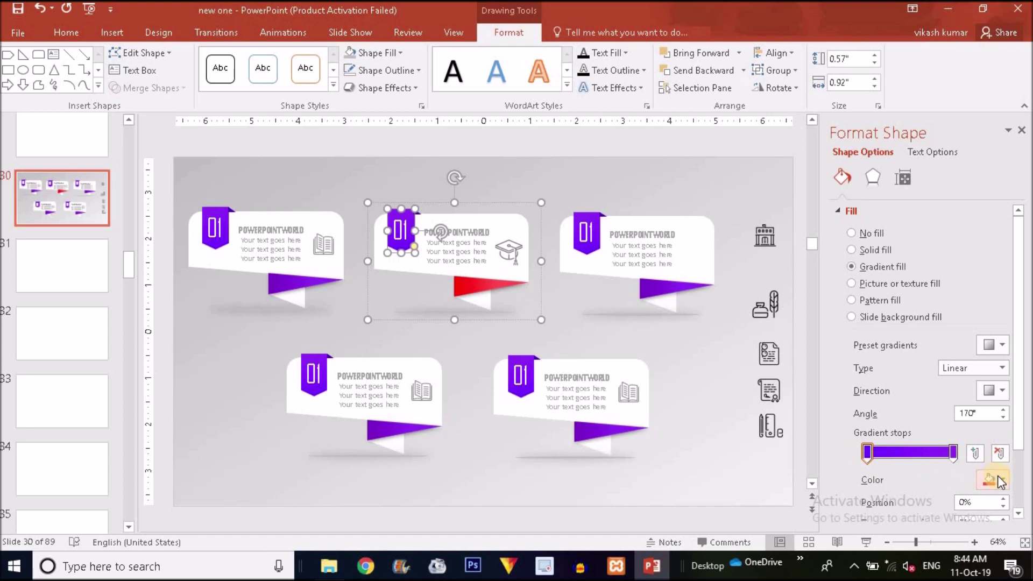
click(999, 476)
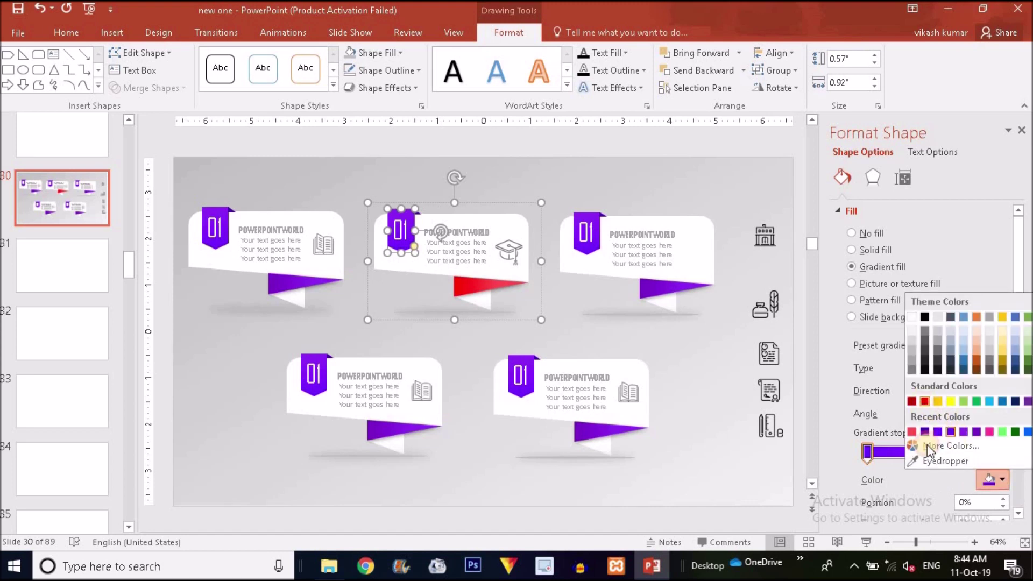
click(911, 432)
click(950, 451)
click(989, 477)
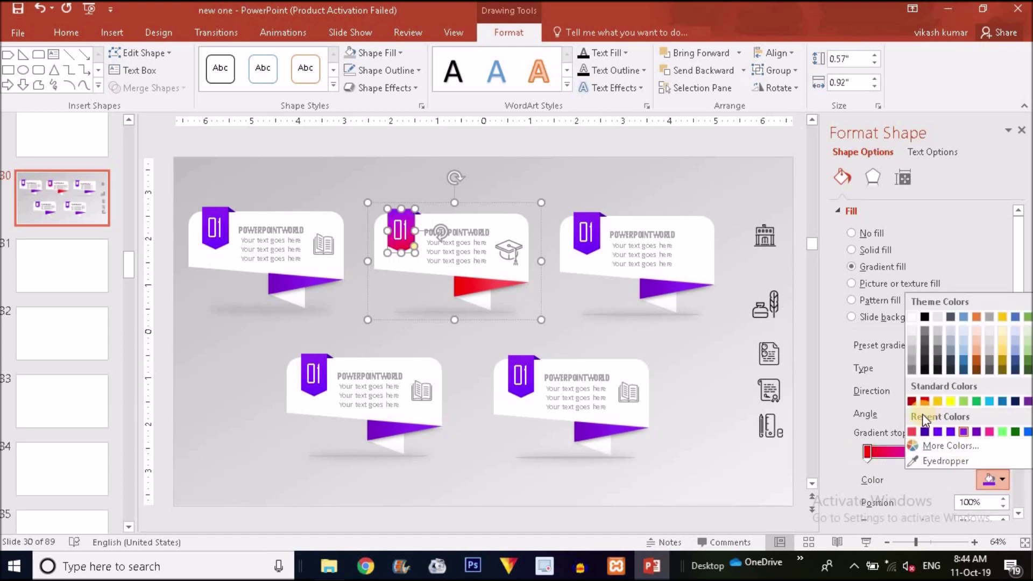
click(911, 431)
click(732, 451)
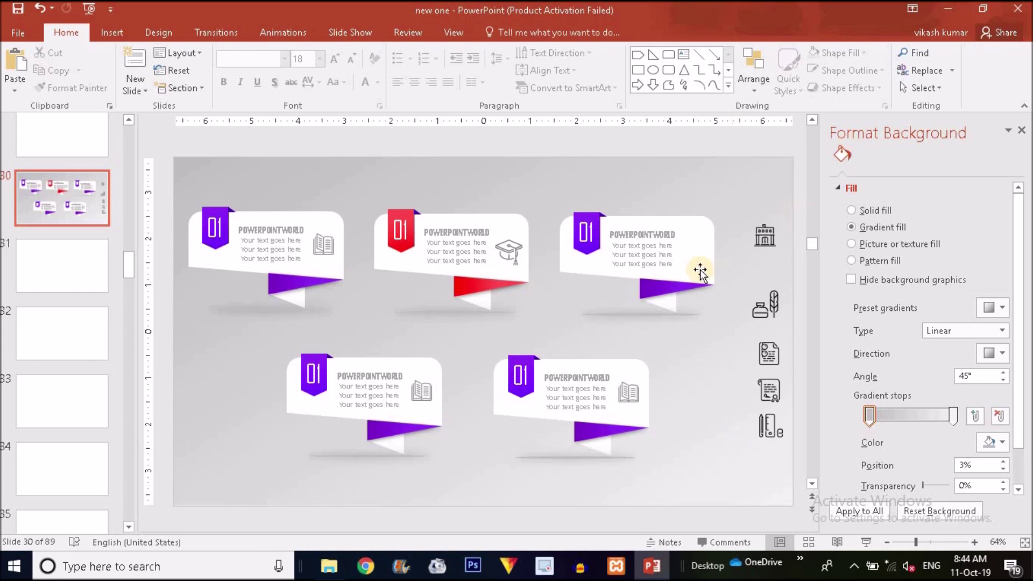
click(660, 290)
Make the top-right ribbon's gradient blue, with a lighter sampled blue for the middle stop.
click(661, 290)
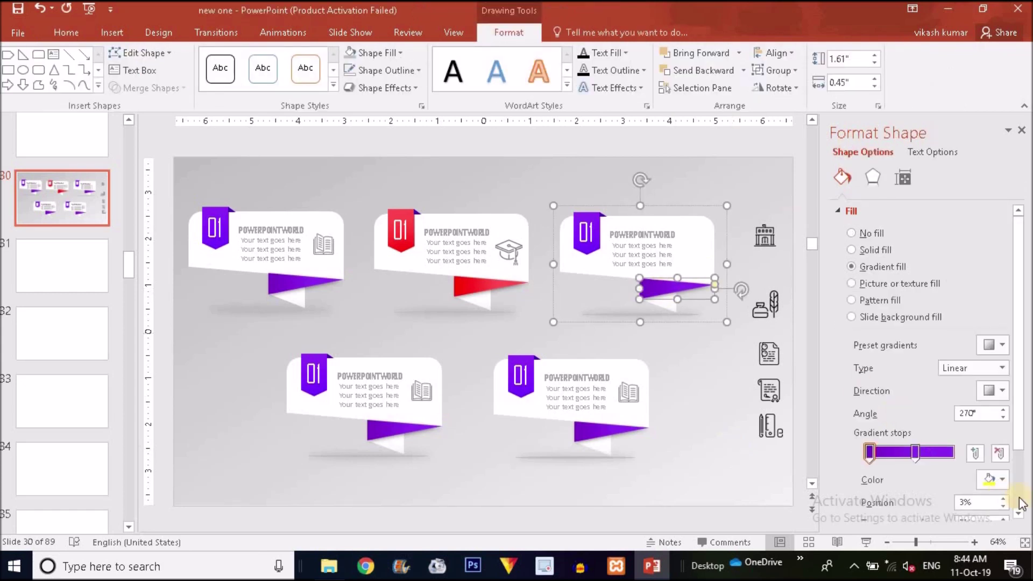
click(1005, 484)
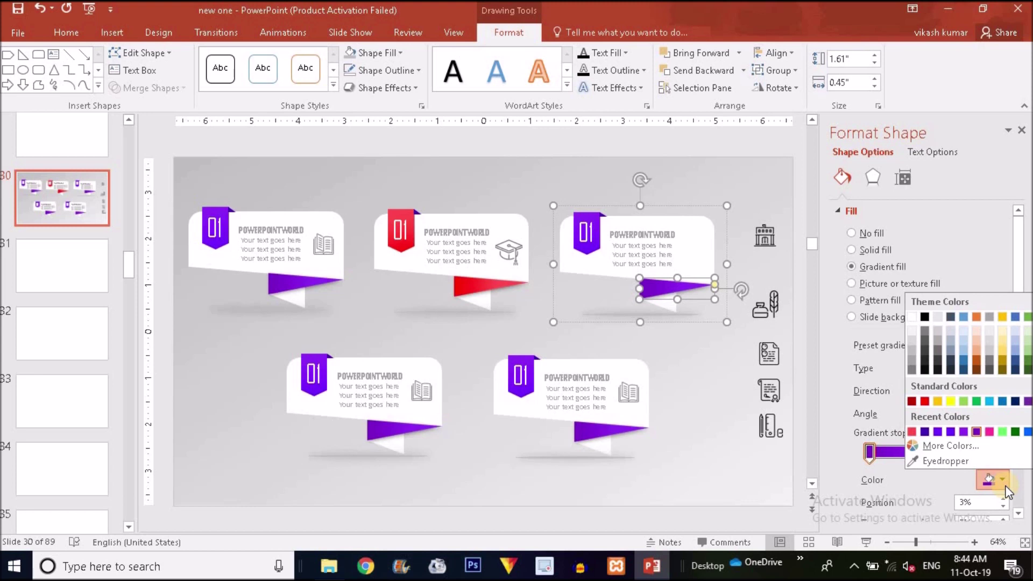
click(1002, 402)
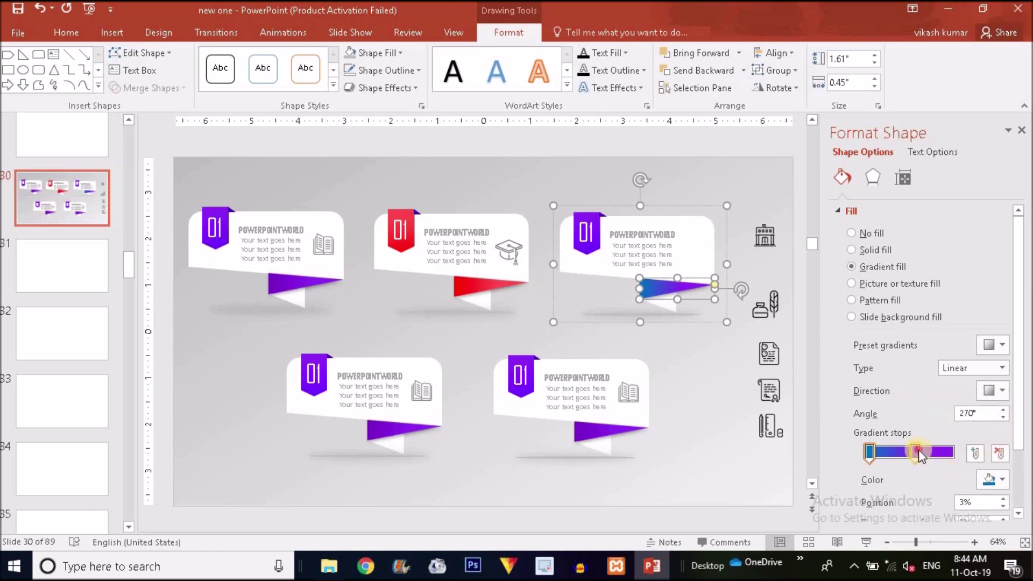
click(996, 482)
click(970, 448)
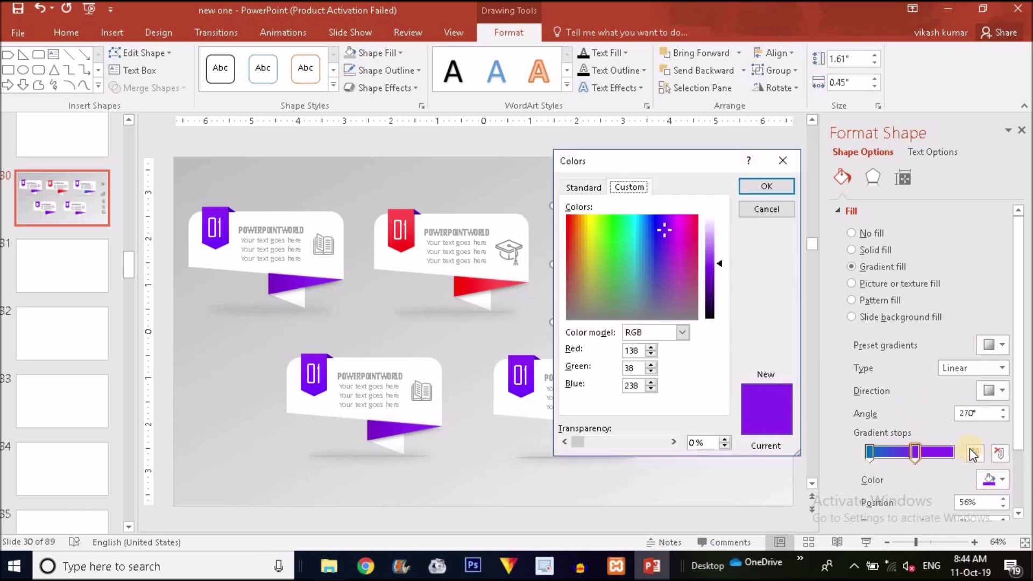
click(785, 164)
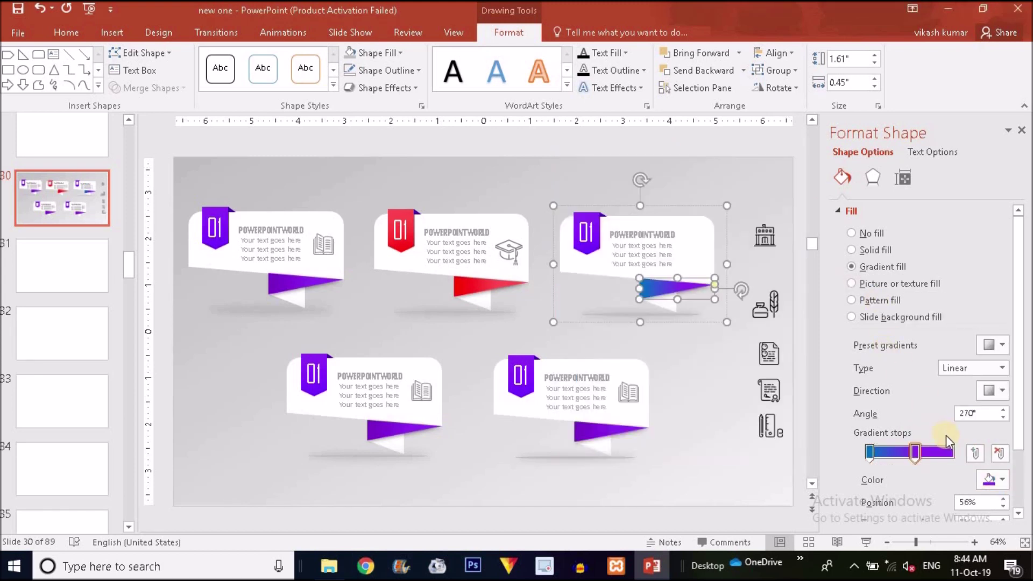
click(1004, 480)
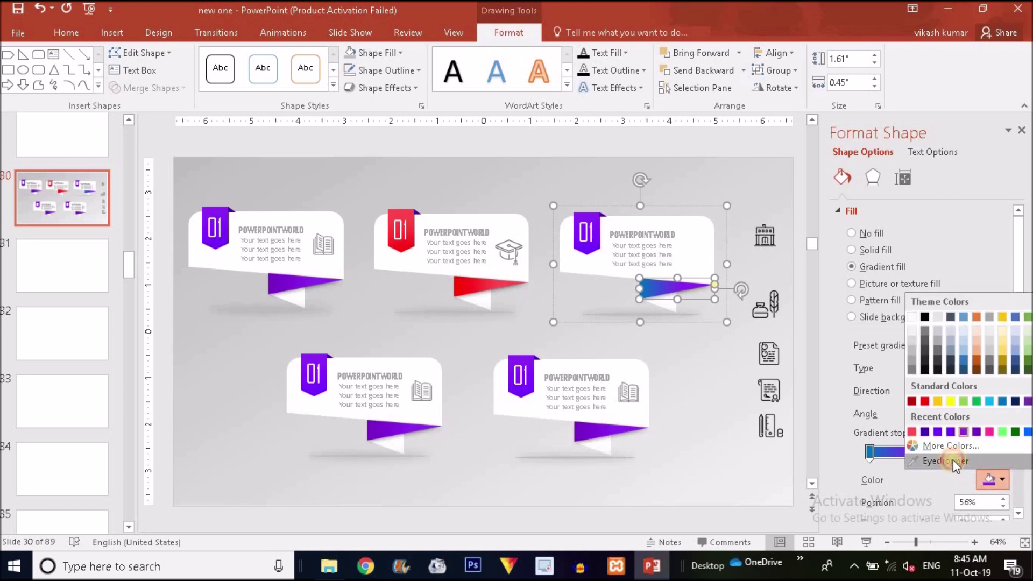
click(953, 459)
click(648, 288)
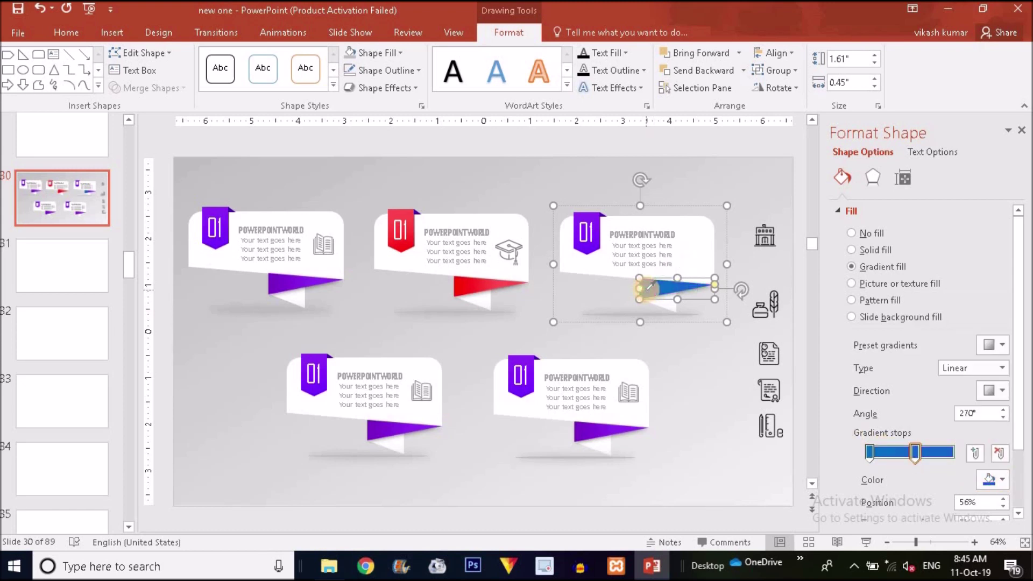
click(1001, 481)
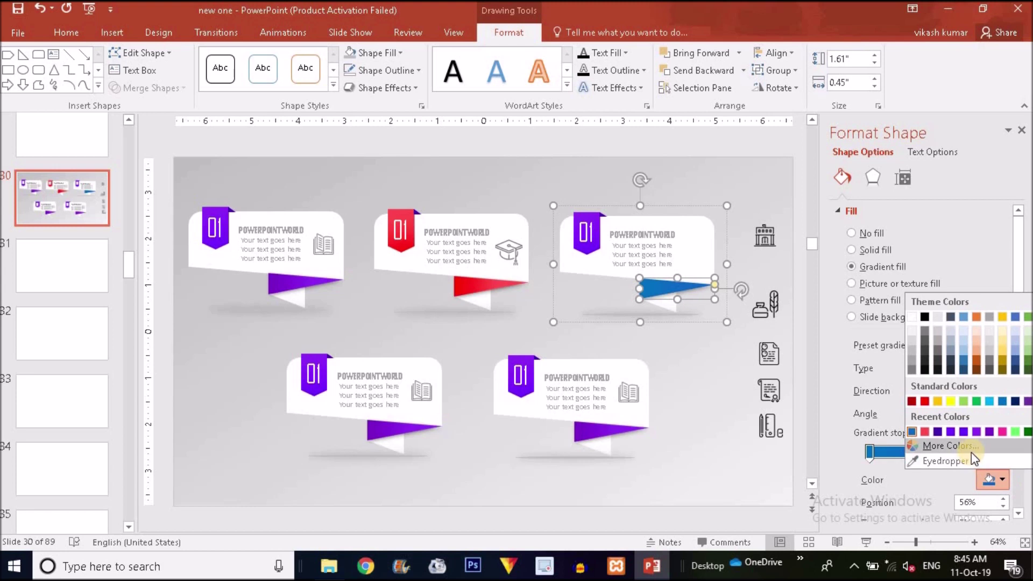
click(969, 442)
click(718, 251)
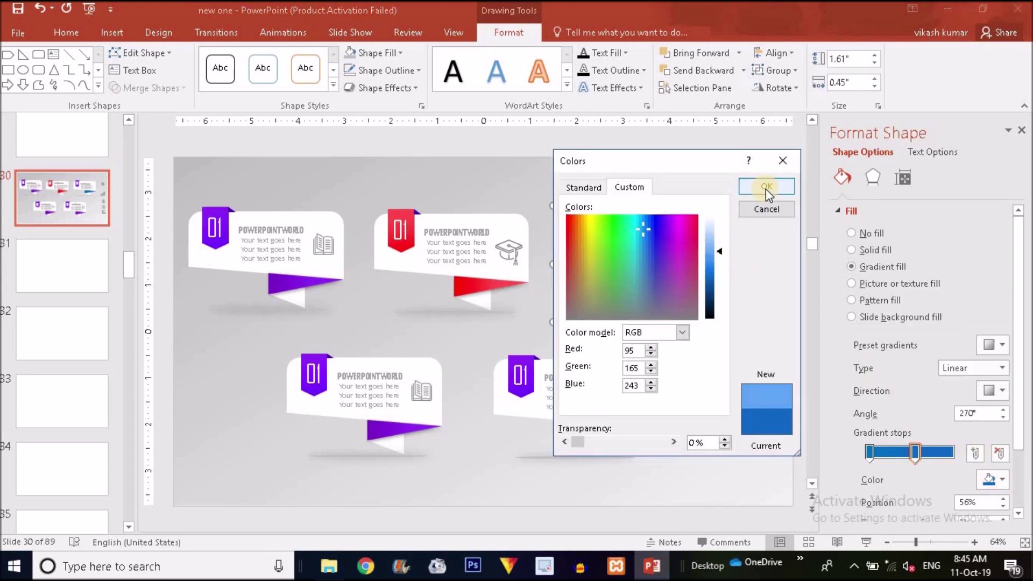
click(766, 189)
Set the top-right card's 01 badge gradient stops to blue and light blue.
click(594, 234)
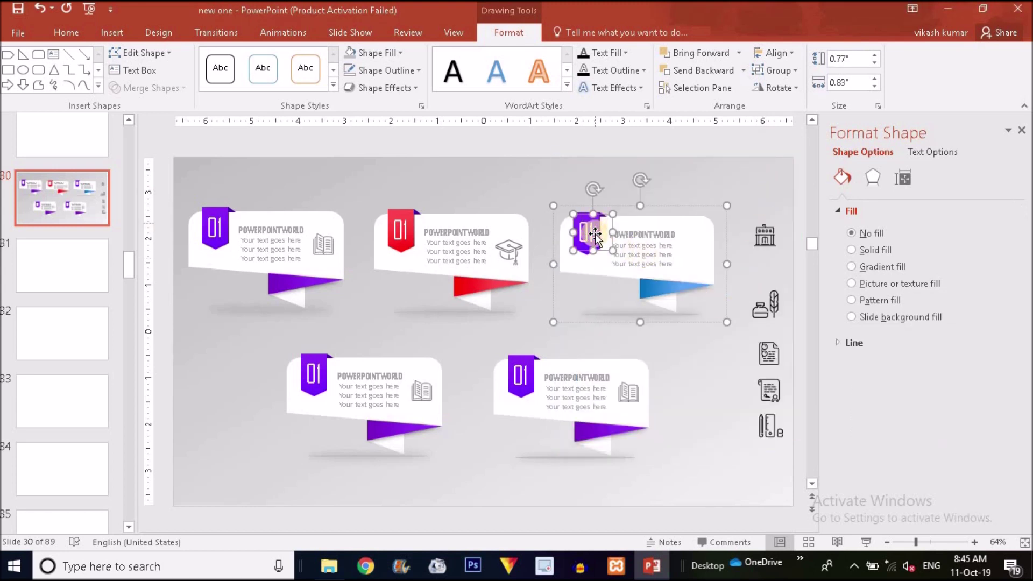
click(586, 245)
click(1002, 479)
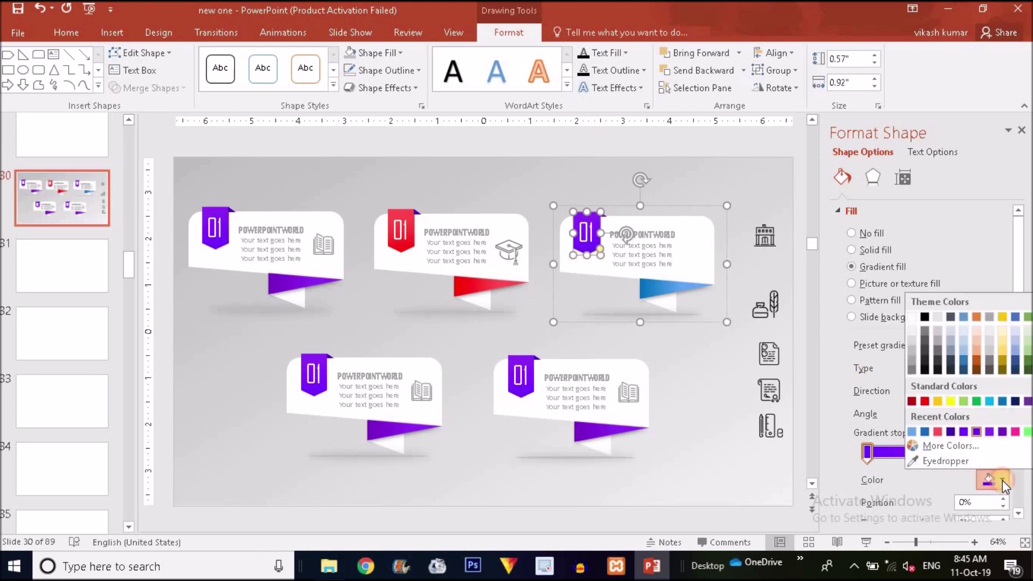
click(926, 431)
click(953, 452)
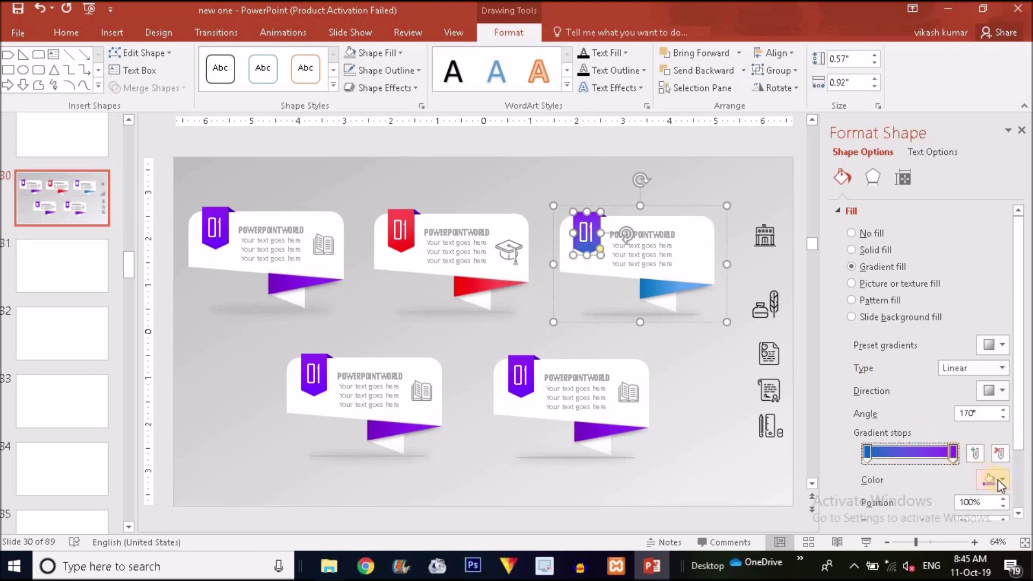
click(1001, 480)
click(924, 431)
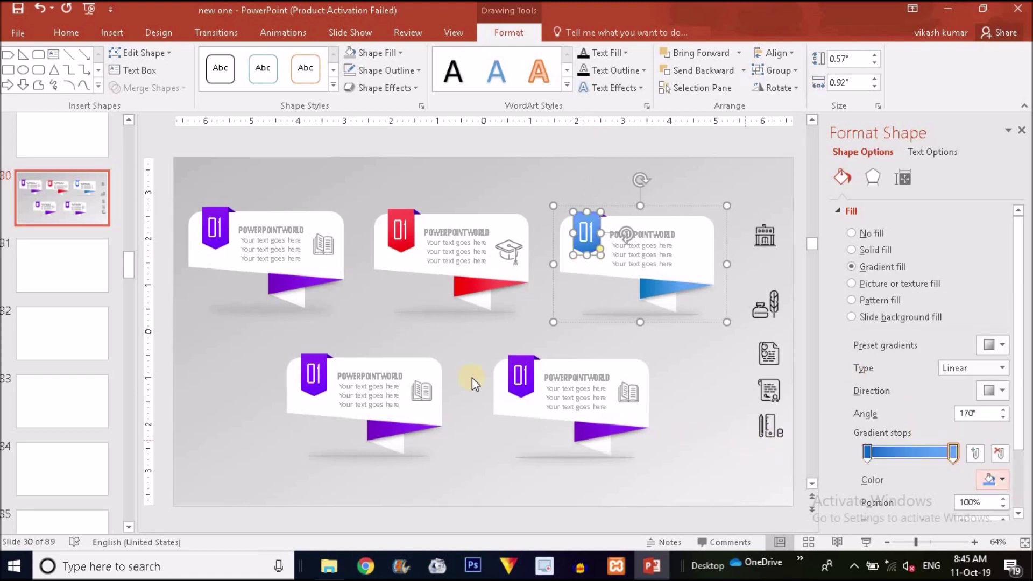
click(323, 369)
click(377, 437)
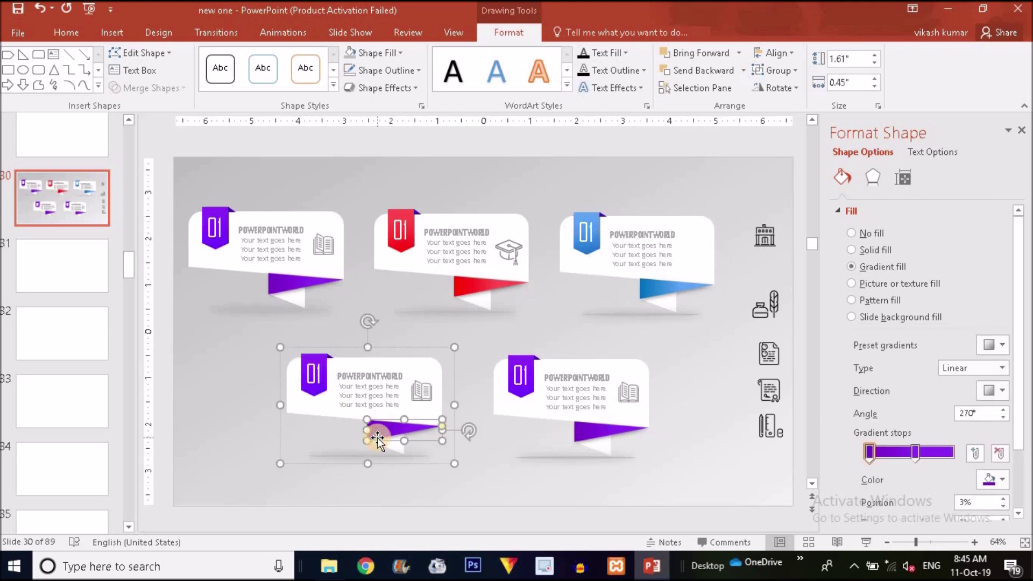
Set the lower-left ribbon's gradient stops to black and a dark theme colour.
click(995, 479)
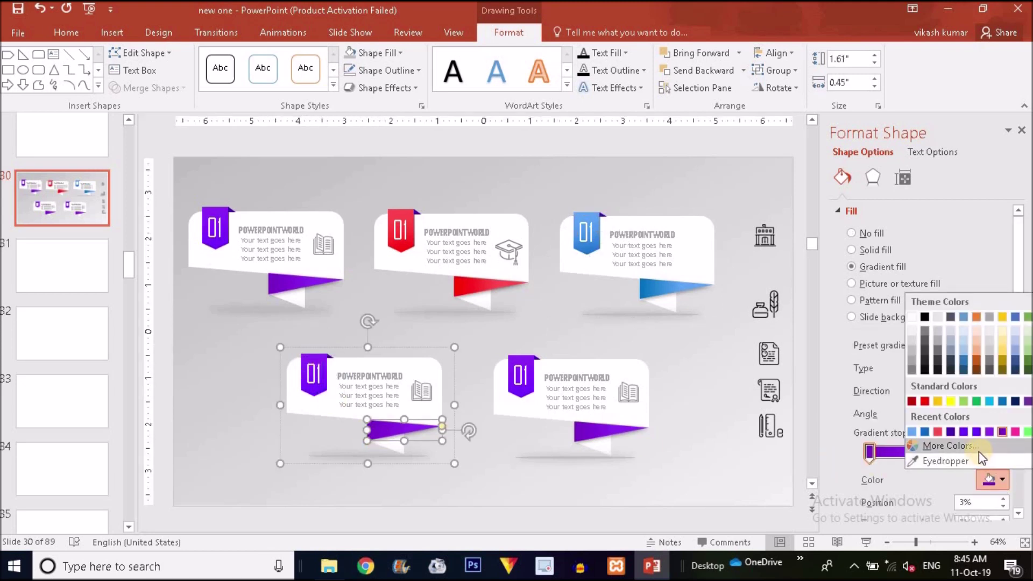
click(924, 369)
click(916, 453)
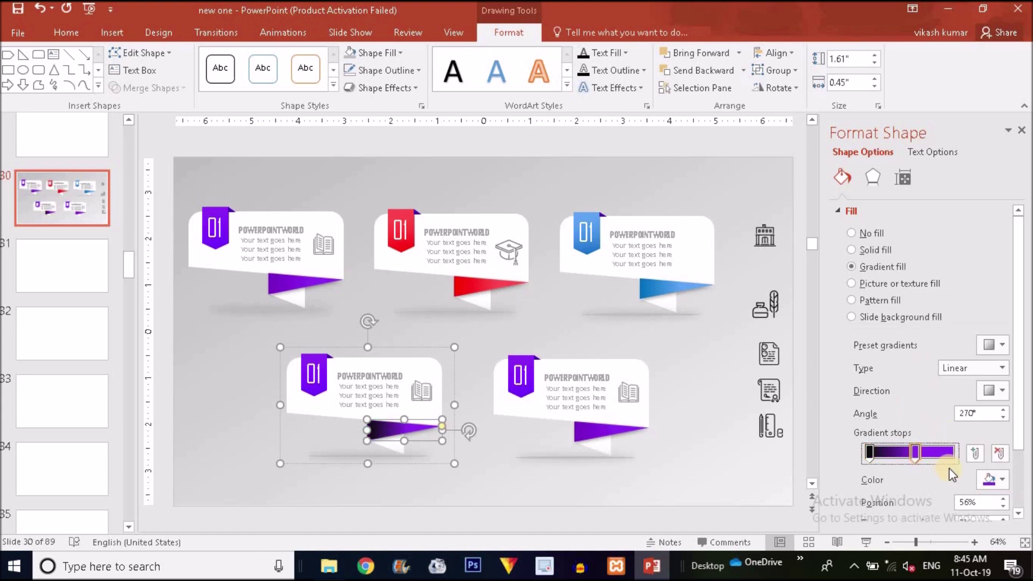
click(1002, 480)
click(925, 331)
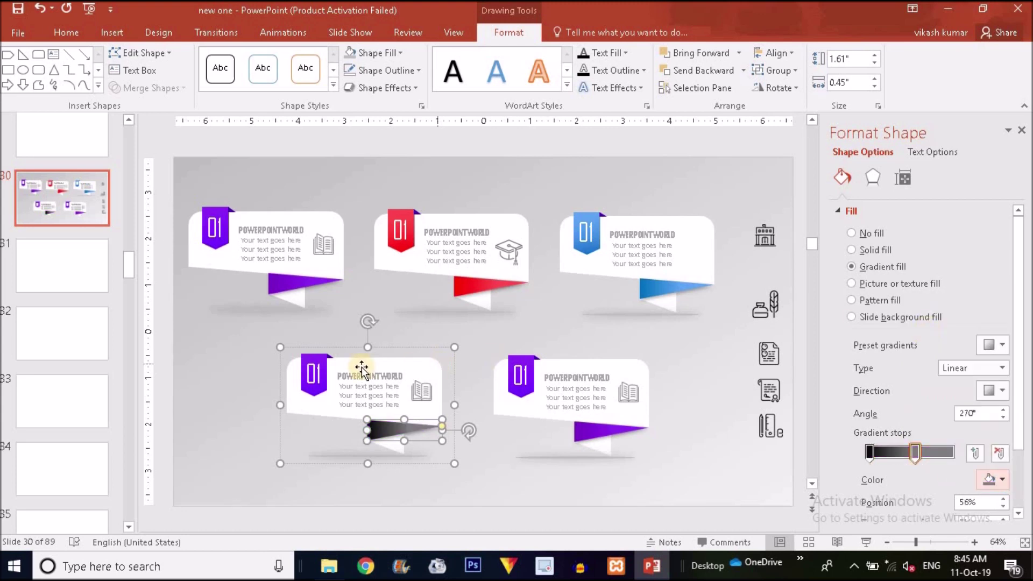
Set the lower-left 01 tag's gradient stops to black and dark grey.
click(316, 399)
click(314, 393)
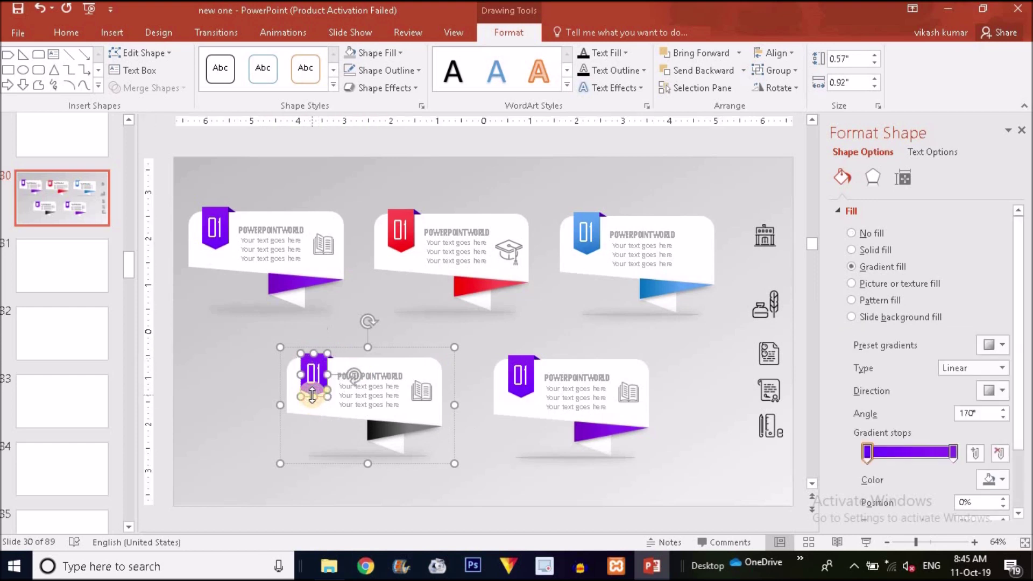
click(1001, 480)
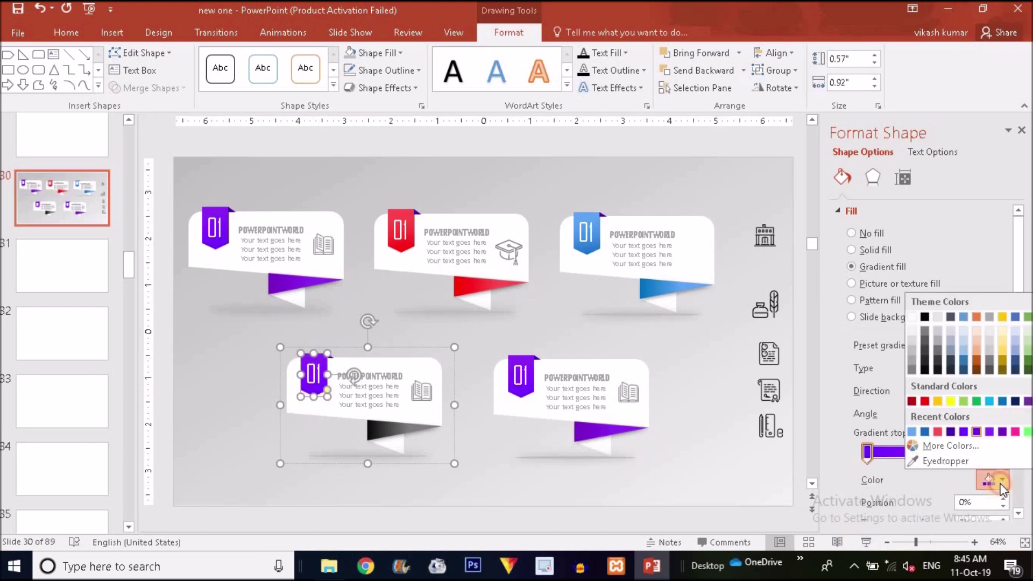
click(924, 316)
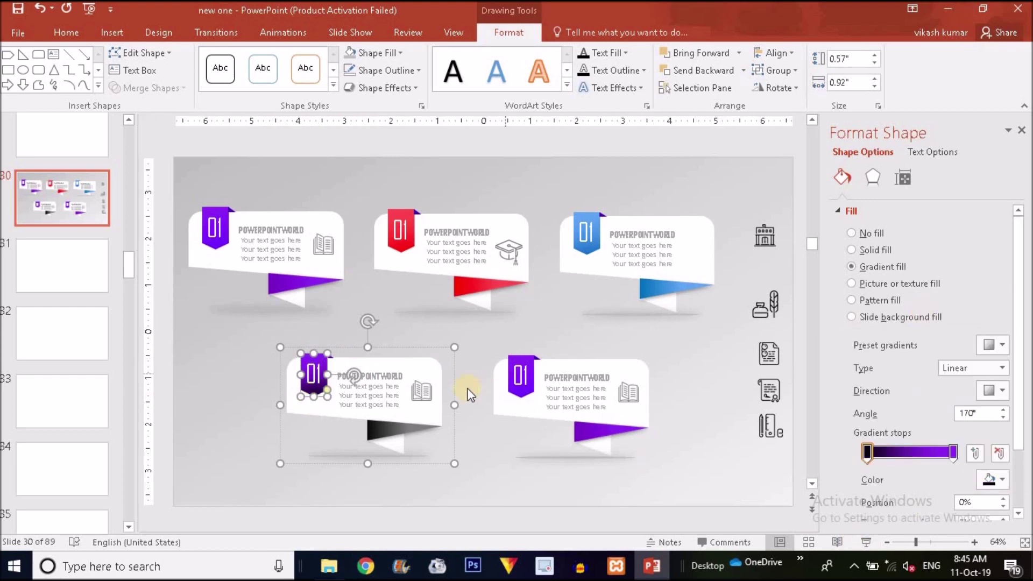
click(1001, 477)
click(925, 329)
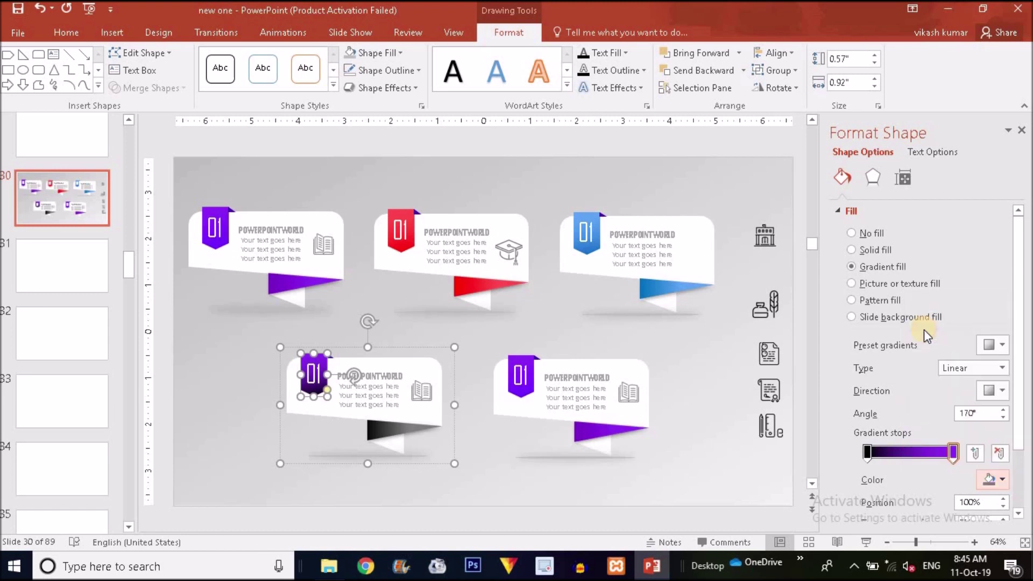
click(419, 236)
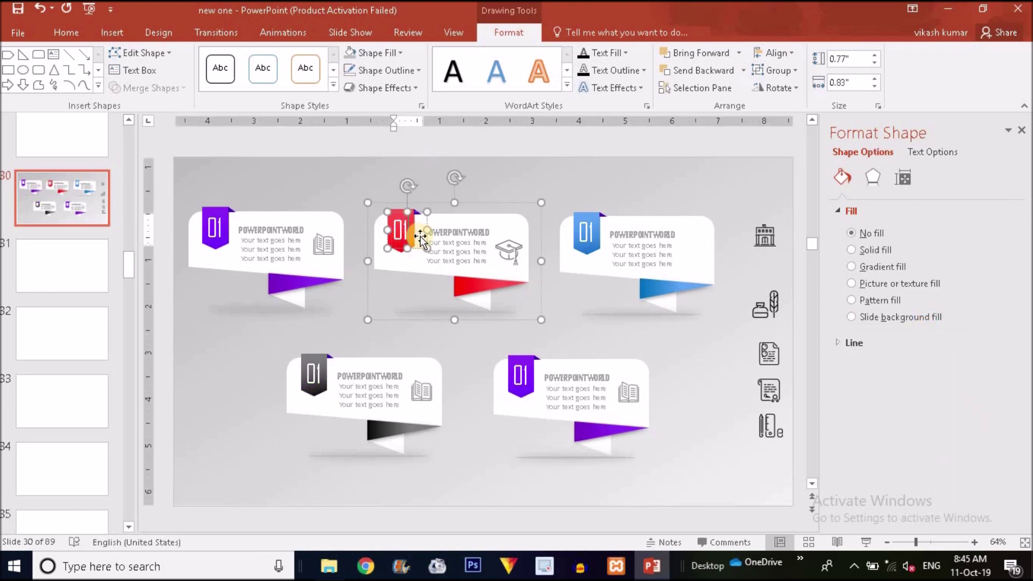
Change the tag numbers on cards two to five to 02, 03, 04 and 05.
text(2)
click(593, 236)
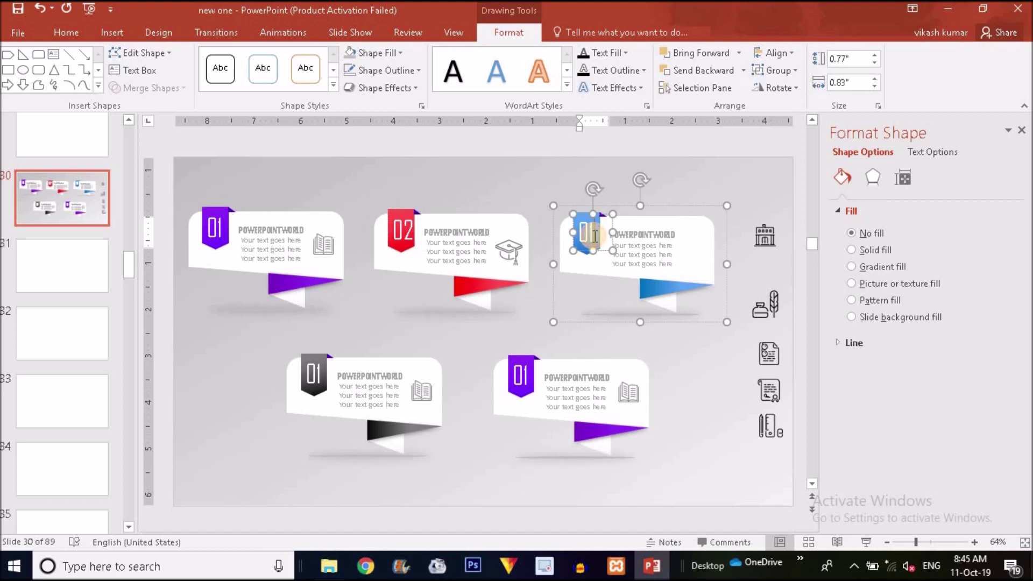
text(3)
click(317, 374)
text(04)
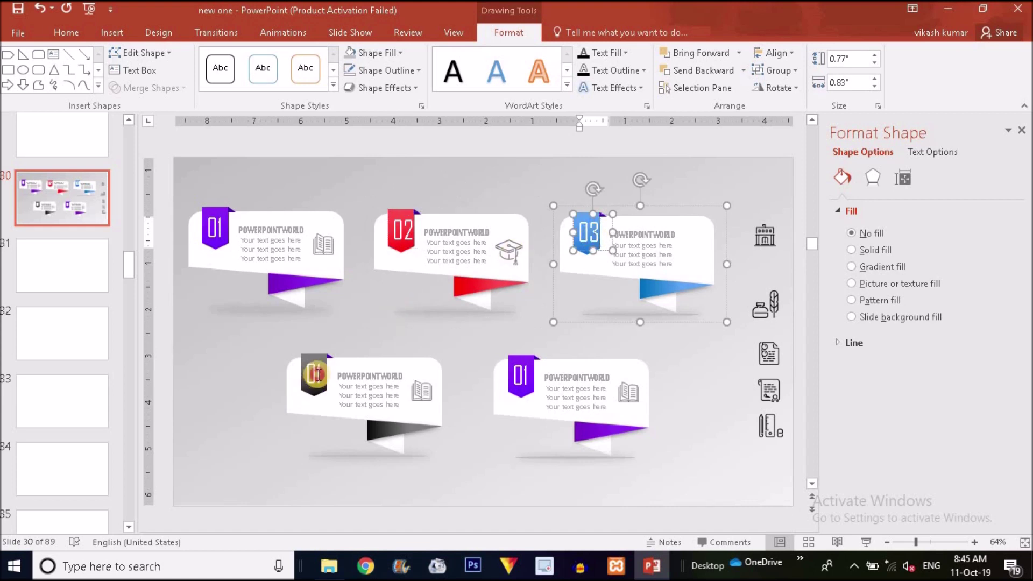
click(520, 374)
text(5)
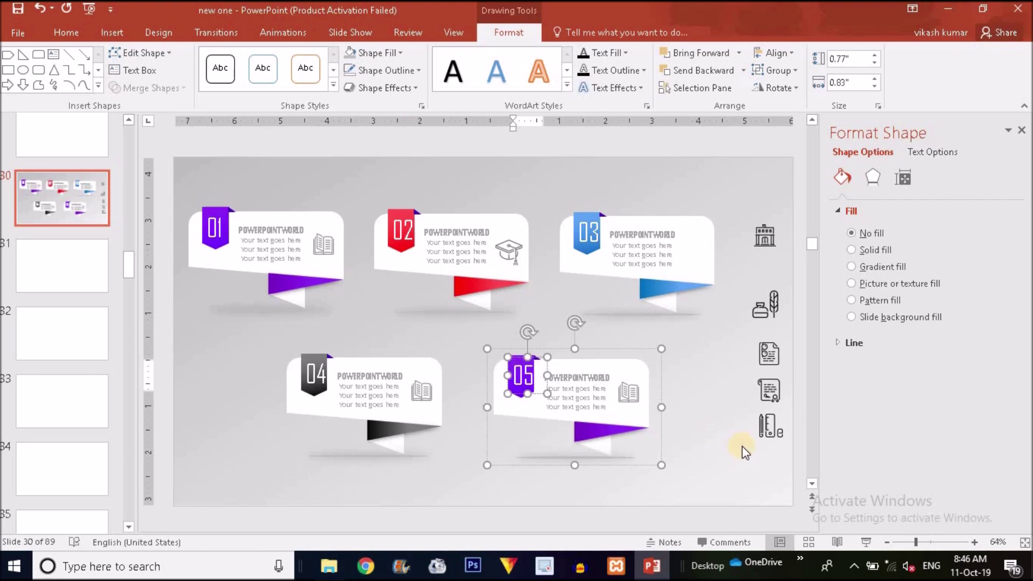
click(597, 429)
Make both the lower-right ribbon and 05 tag gradients start with orange.
click(991, 479)
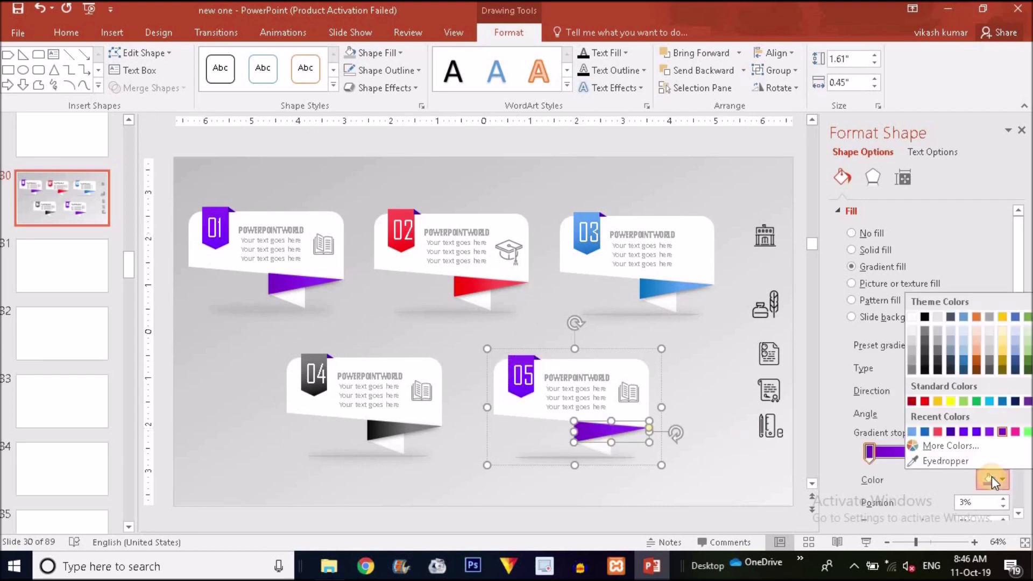
click(938, 404)
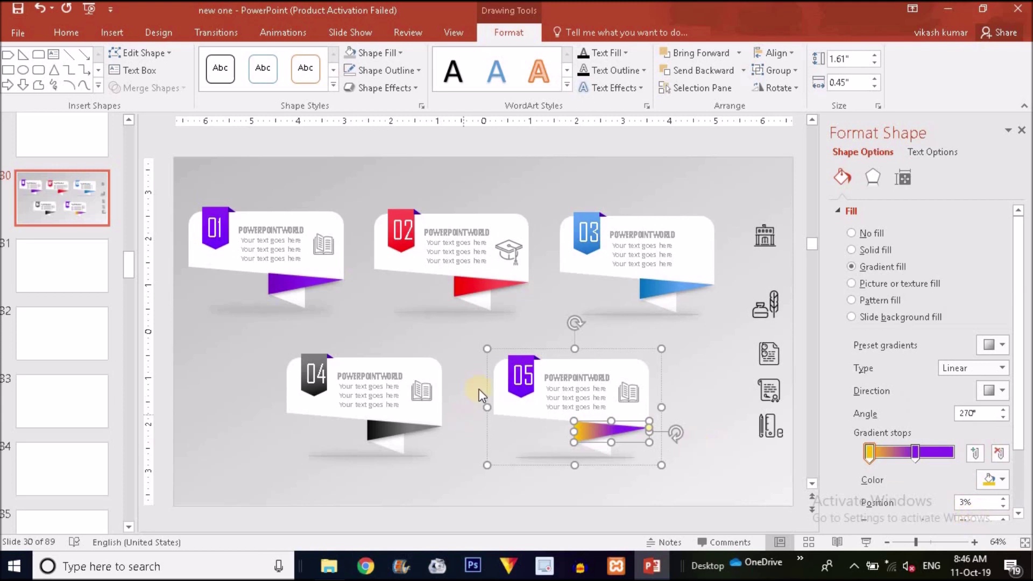
click(520, 388)
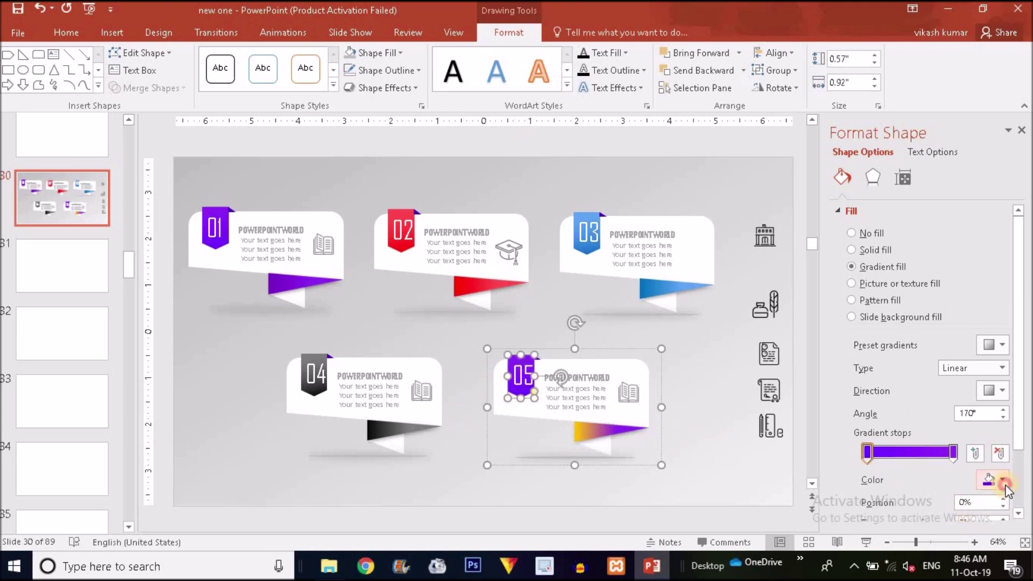
click(1003, 481)
click(938, 402)
click(712, 427)
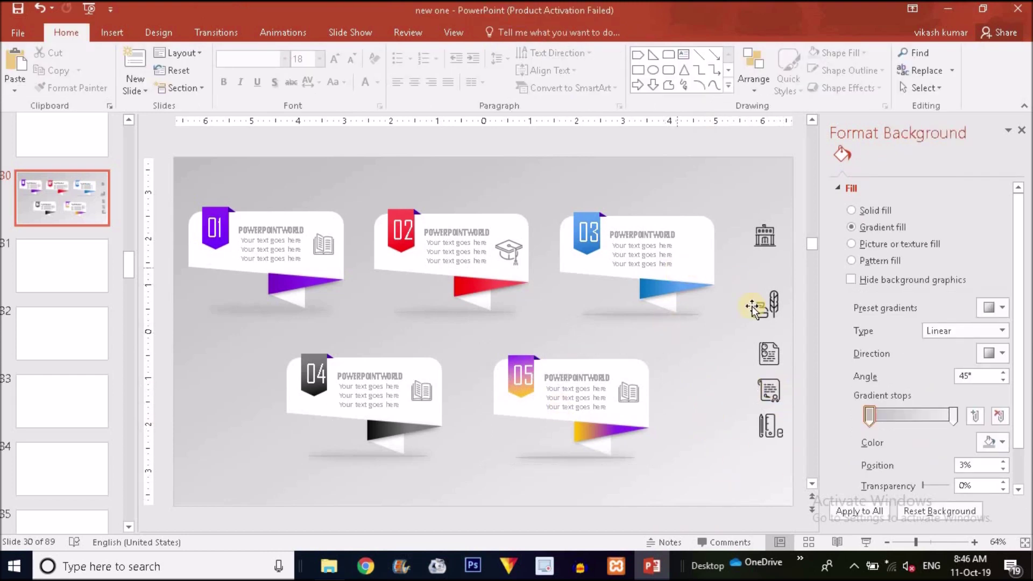
Bring the quill-and-ink icon to front and place it on card 03's right side.
mouse_move(756, 303)
mouse_down()
mouse_move(699, 262)
mouse_move(703, 248)
mouse_up()
right_click(725, 263)
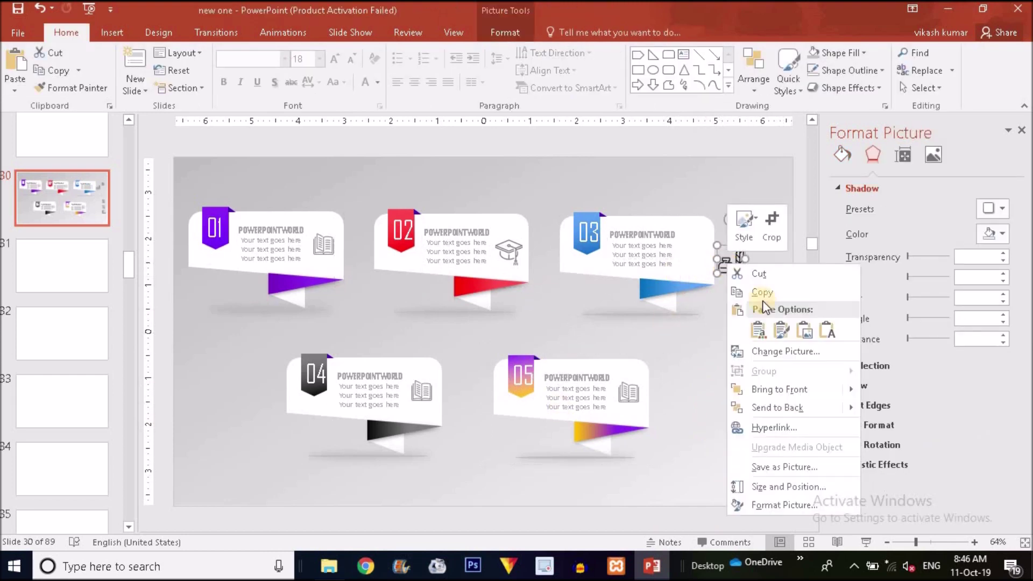
click(786, 389)
drag(726, 262, 692, 262)
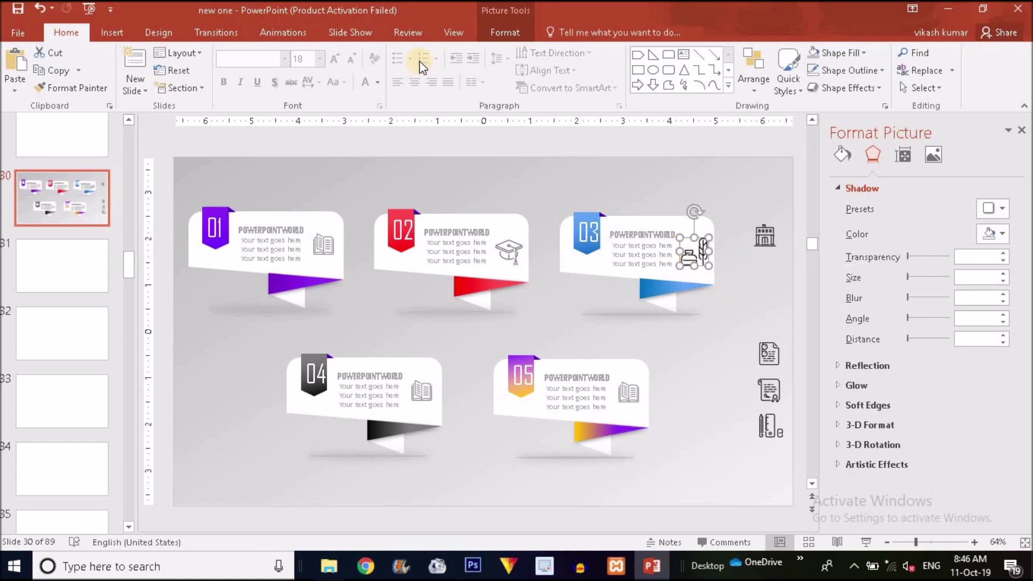
click(505, 32)
click(130, 75)
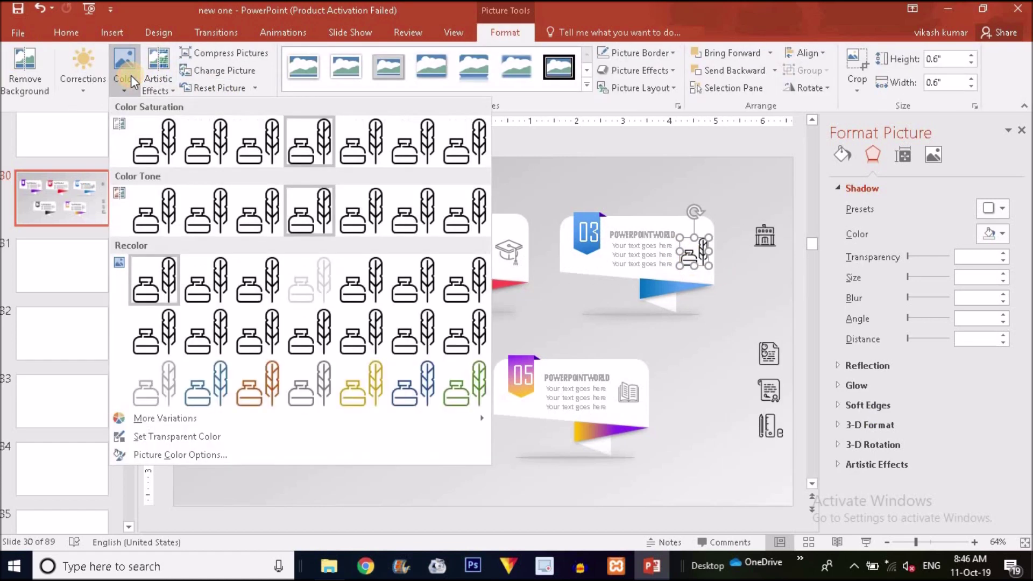
click(419, 409)
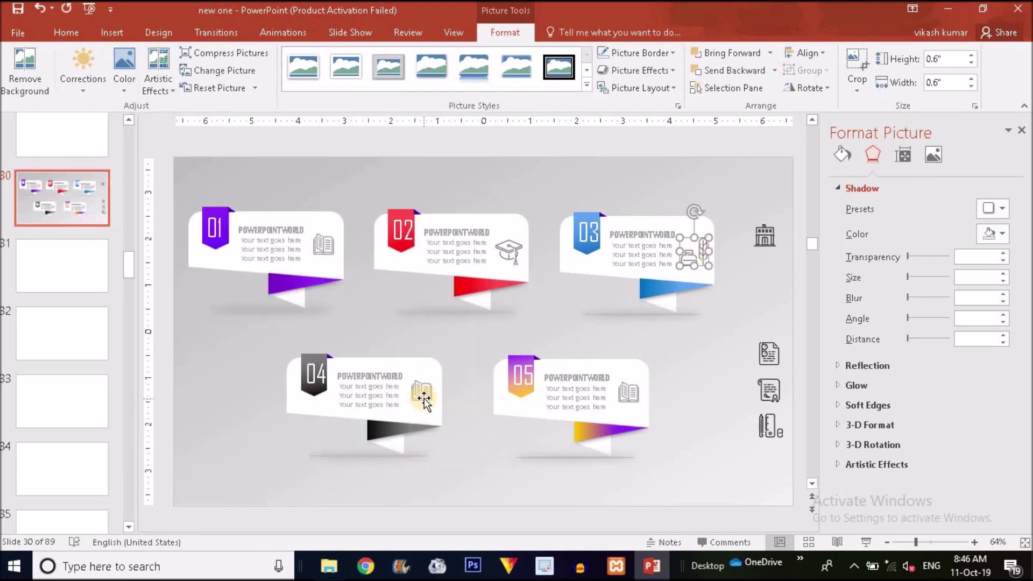
Replace card 04's book icon with a lightened icon brought in front from beside the slide.
click(423, 398)
key(Delete)
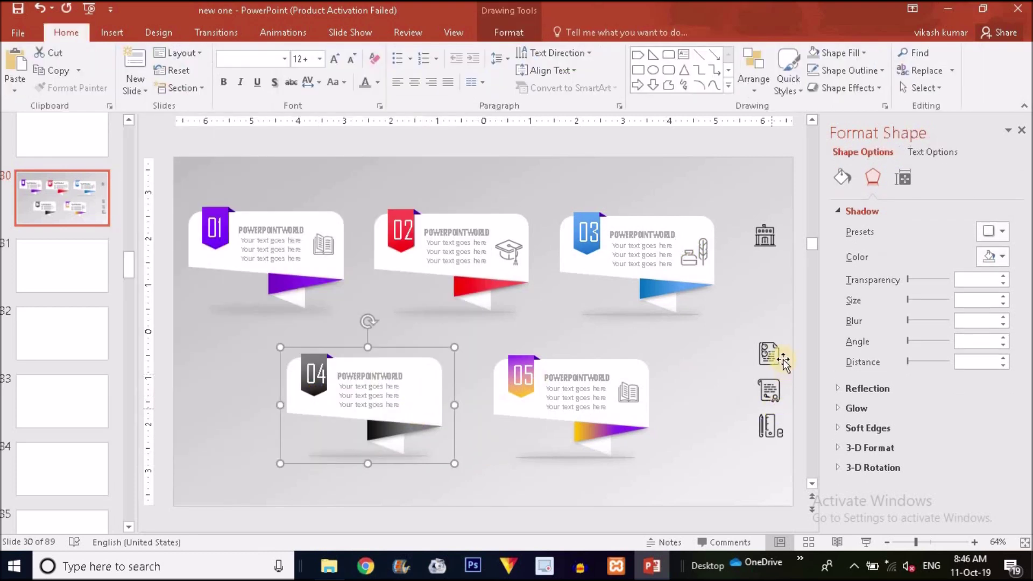
click(775, 355)
click(768, 427)
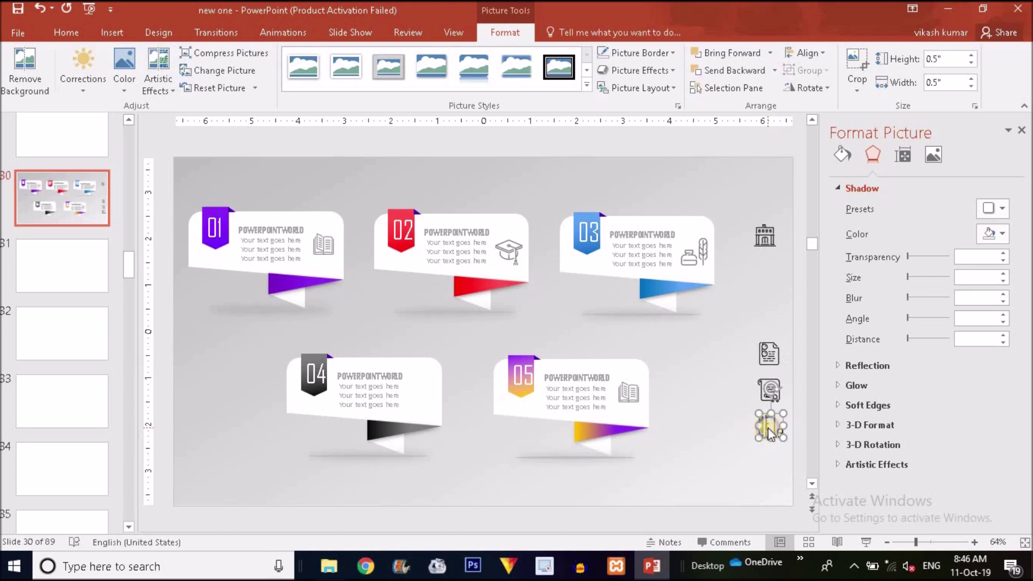
right_click(767, 428)
click(831, 302)
drag(769, 427, 378, 387)
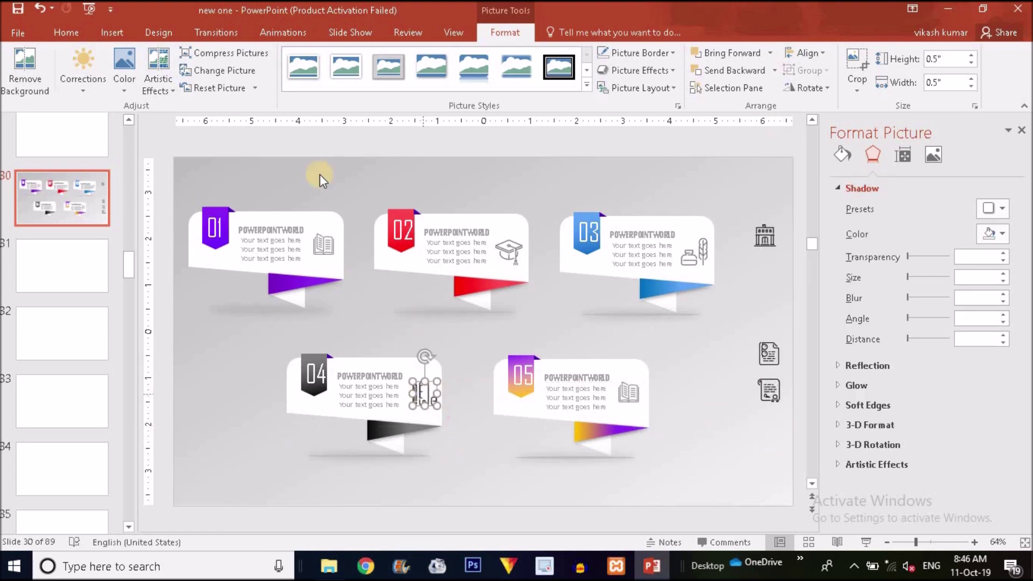
click(128, 82)
click(293, 380)
Bring the scroll icon to front, move it onto card 05 and darken it slightly.
key(Delete)
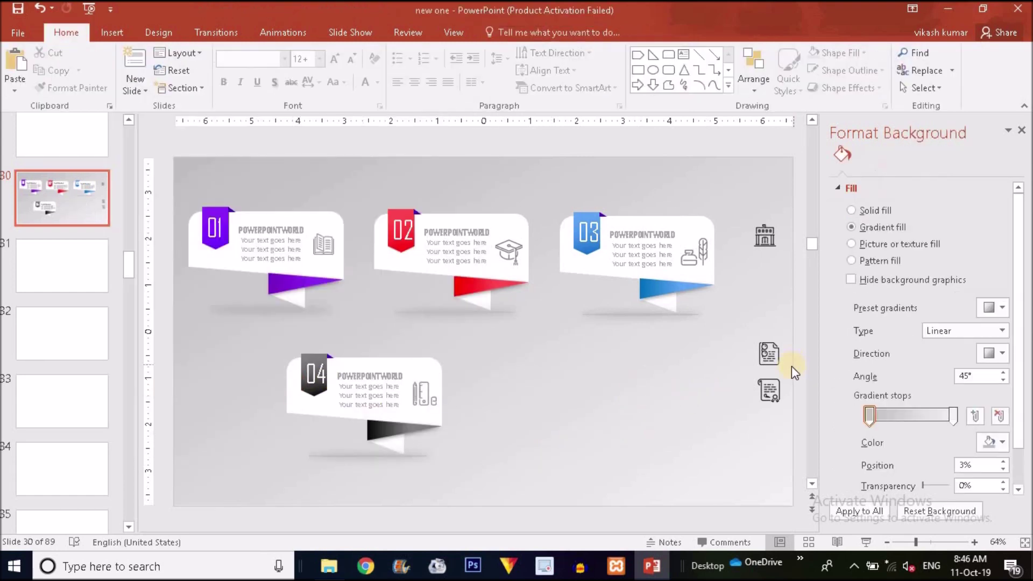
key(ctrl+z)
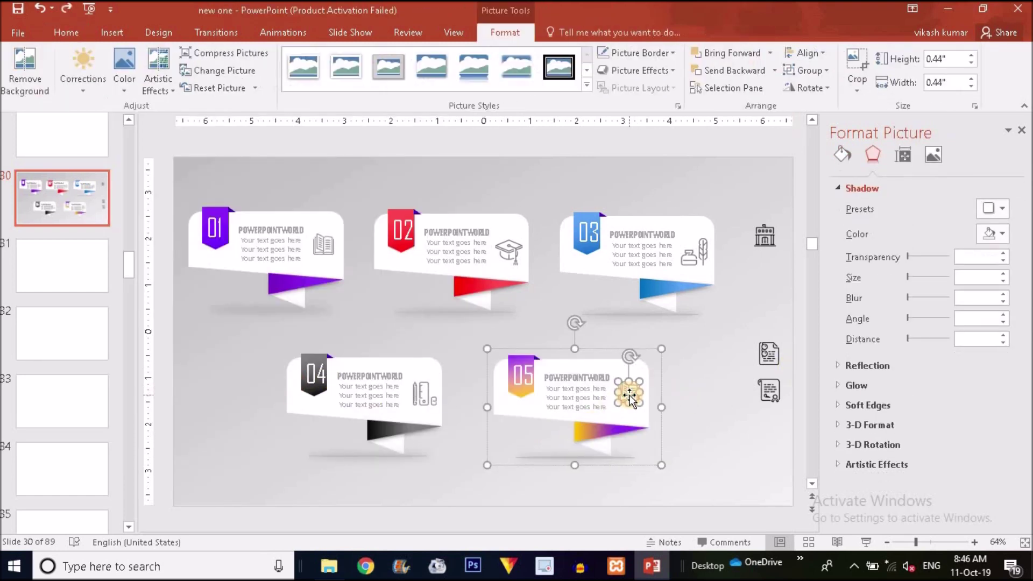
click(770, 390)
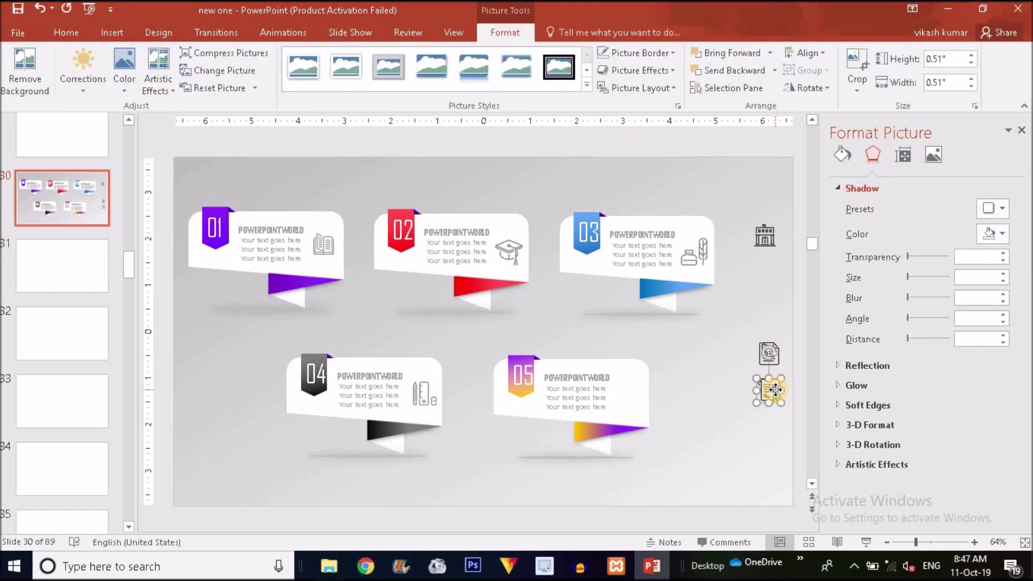
right_click(774, 391)
click(859, 264)
drag(596, 422, 627, 392)
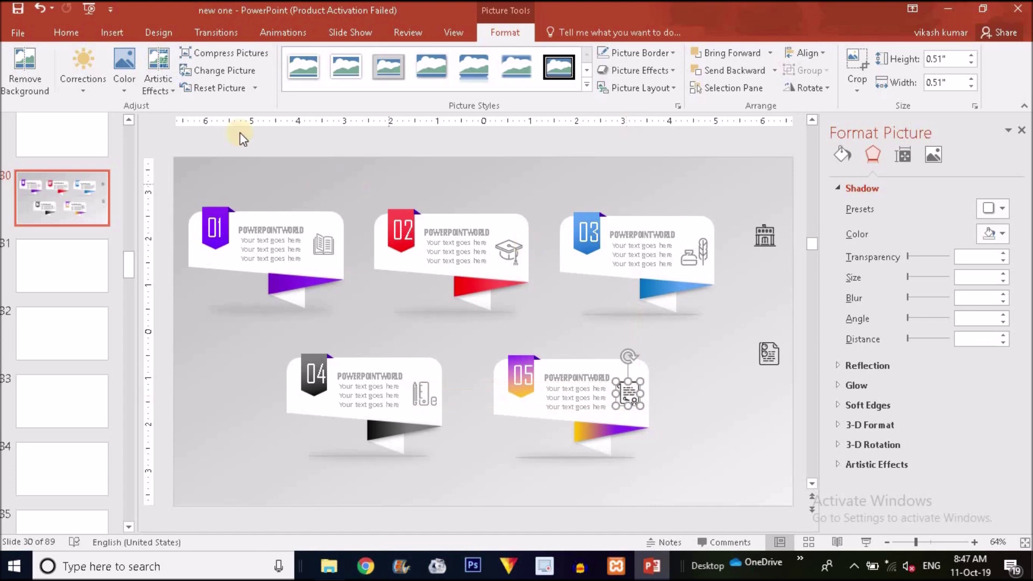
click(125, 72)
click(310, 382)
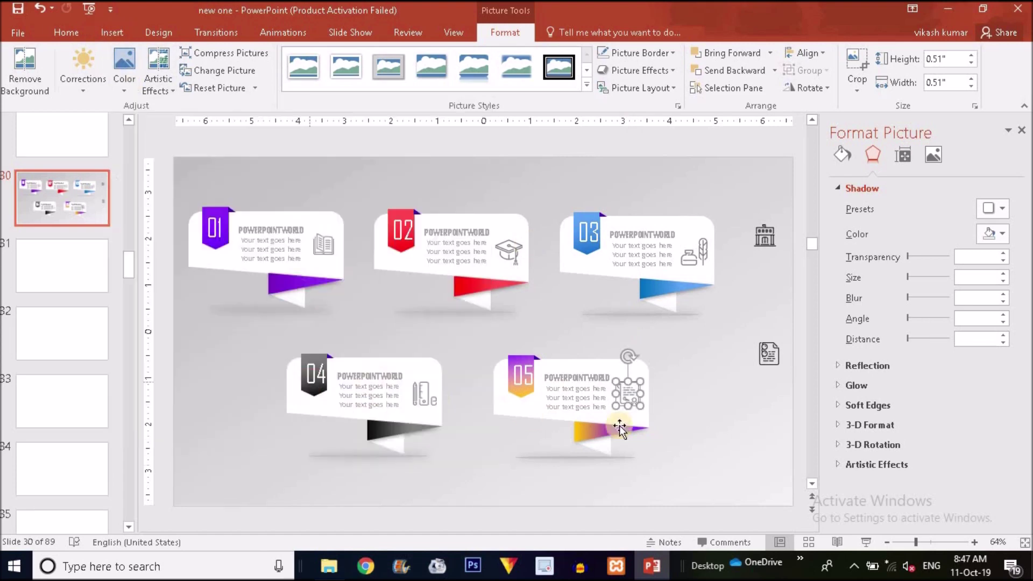
click(689, 431)
Delete the leftover building and document icons beside the cards.
click(767, 240)
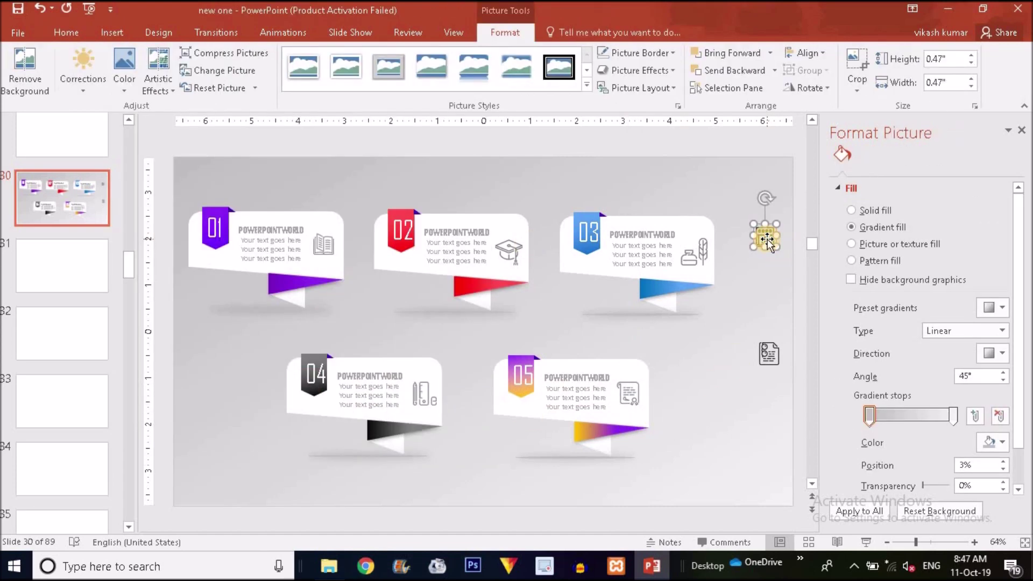
click(782, 365)
click(776, 359)
key(Delete)
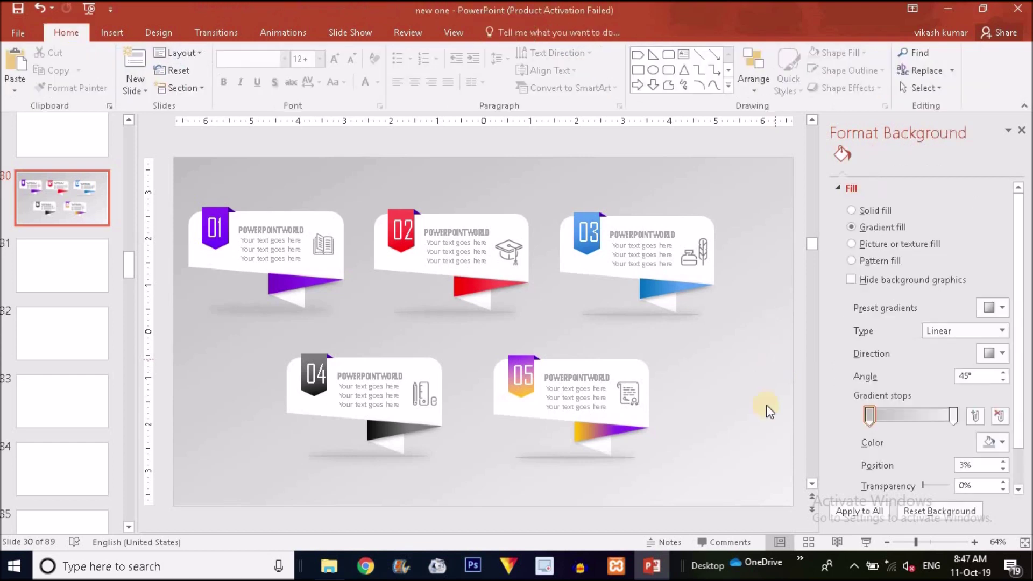
click(912, 544)
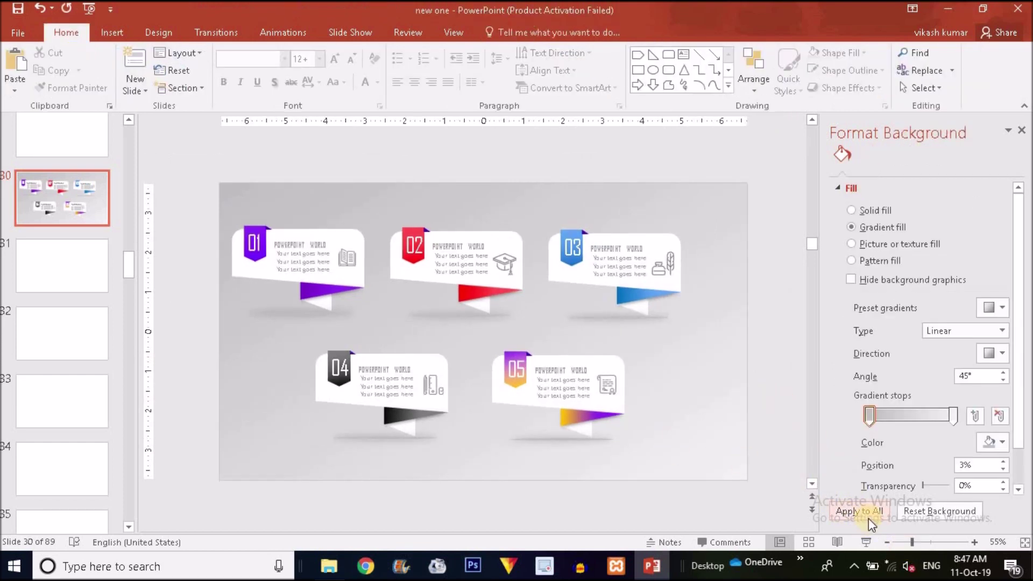